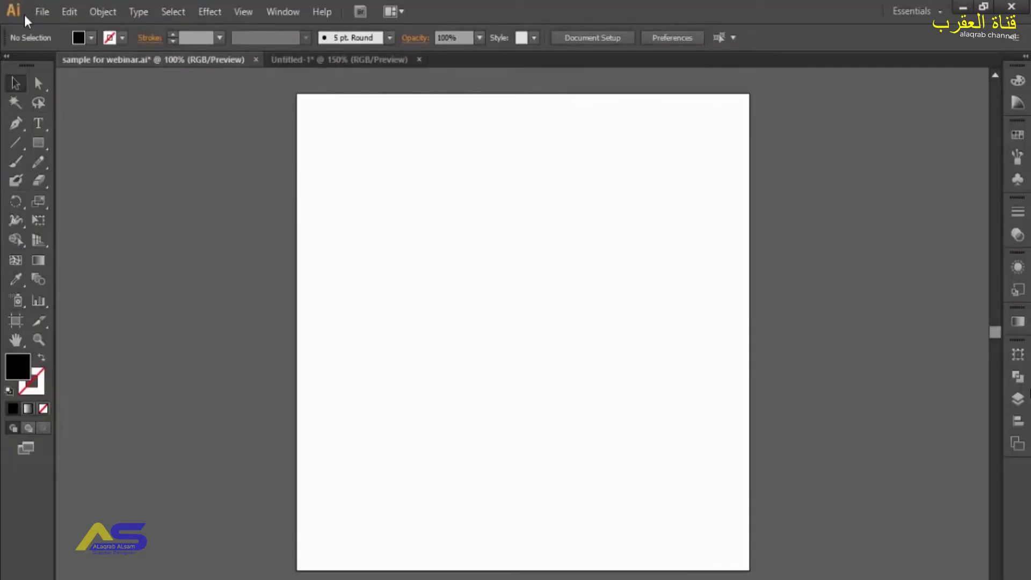
Draw a rectangle covering the whole artboard
click(42, 11)
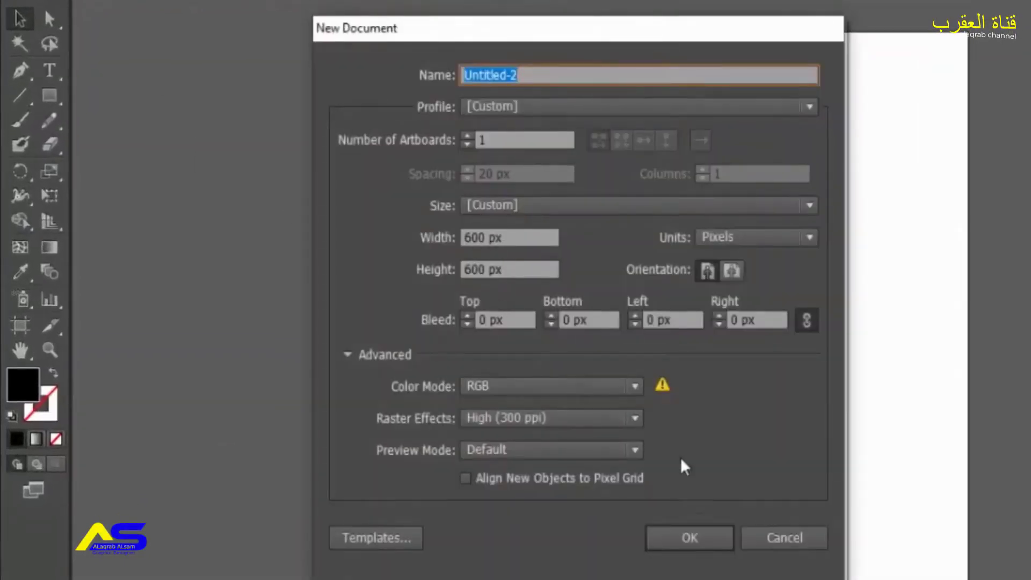
click(759, 540)
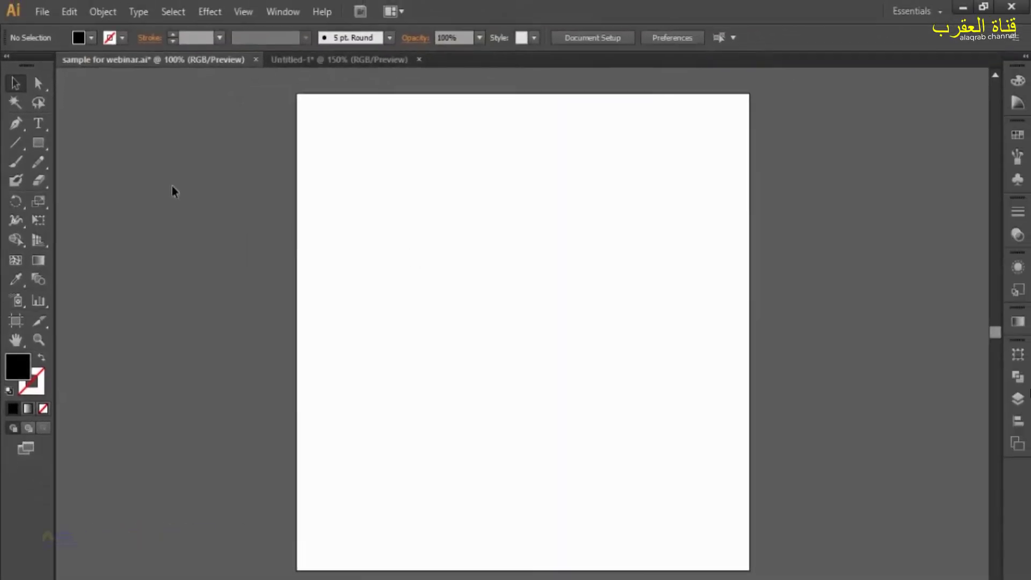
click(39, 141)
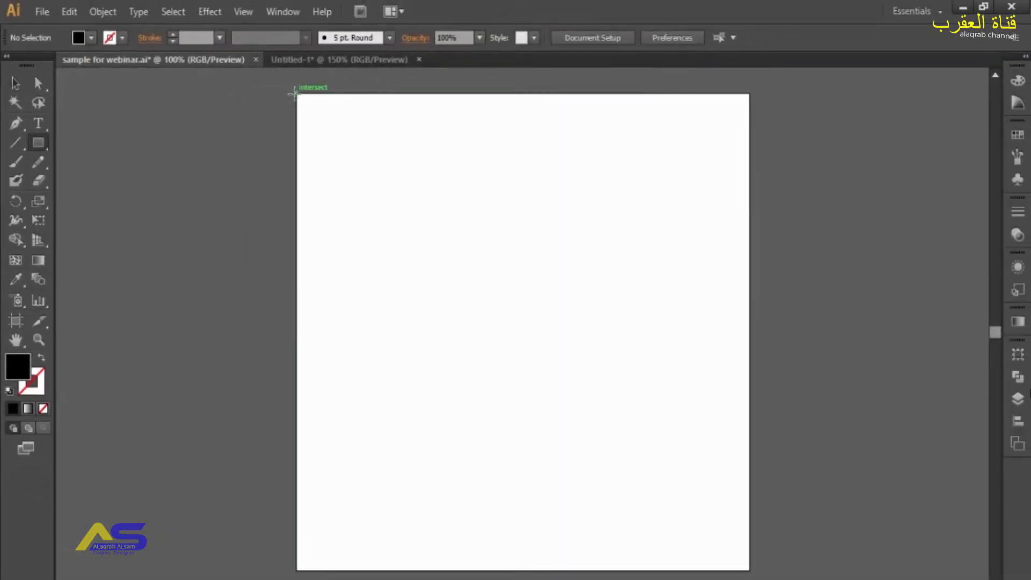
drag(295, 92, 749, 570)
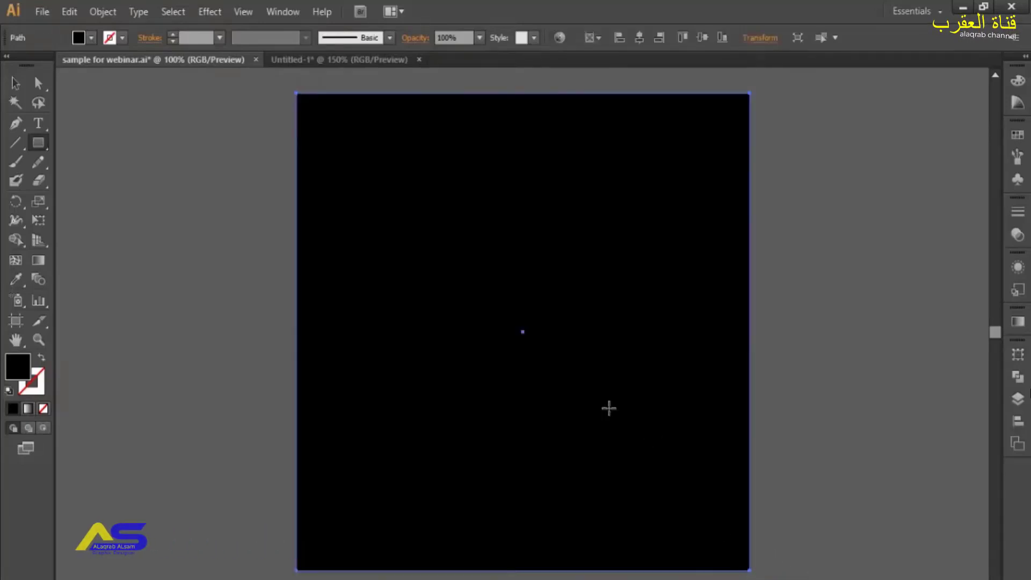
key(v)
Fill the rectangle with a reversed radial gradient
click(1018, 321)
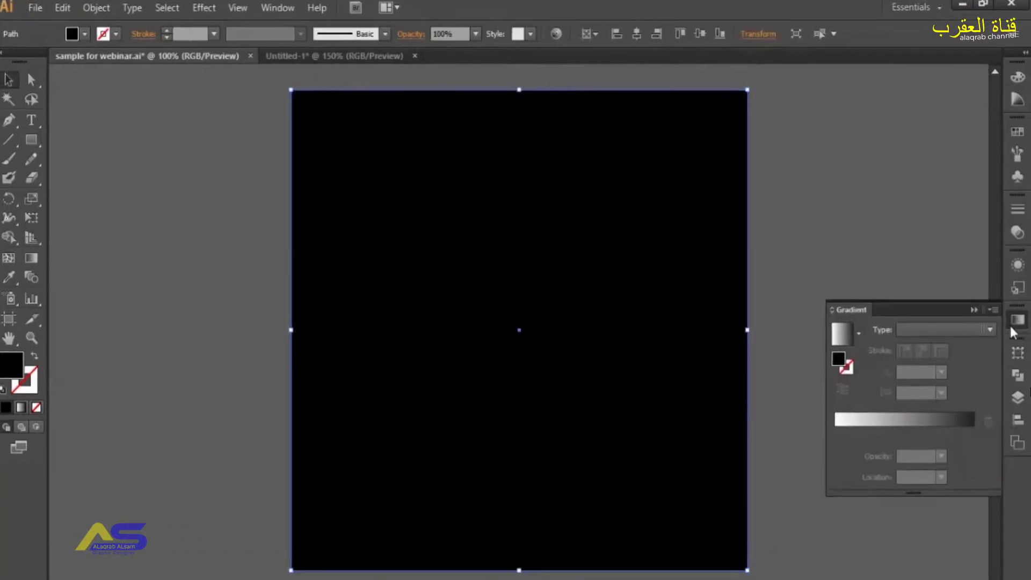
click(809, 290)
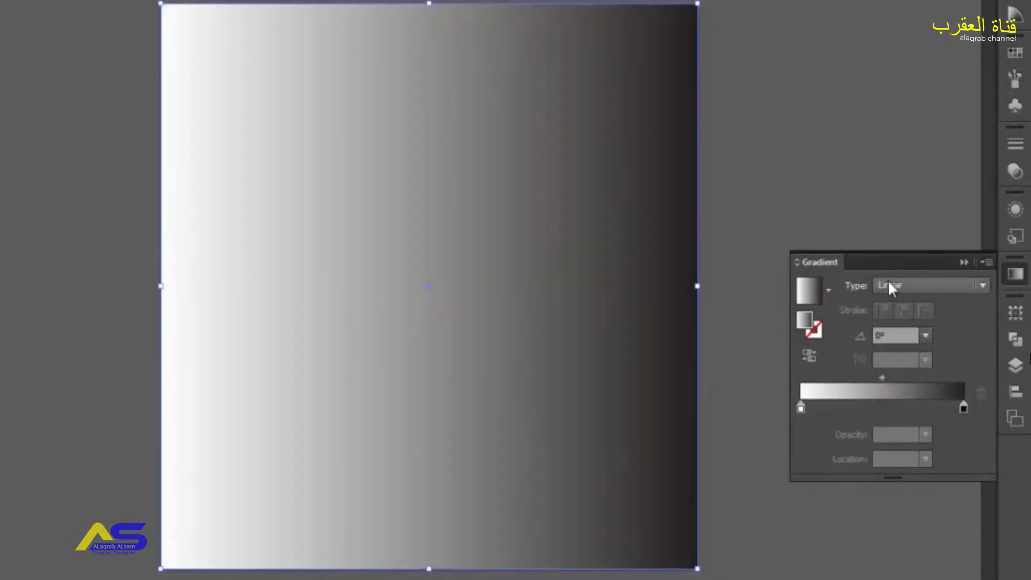
click(889, 283)
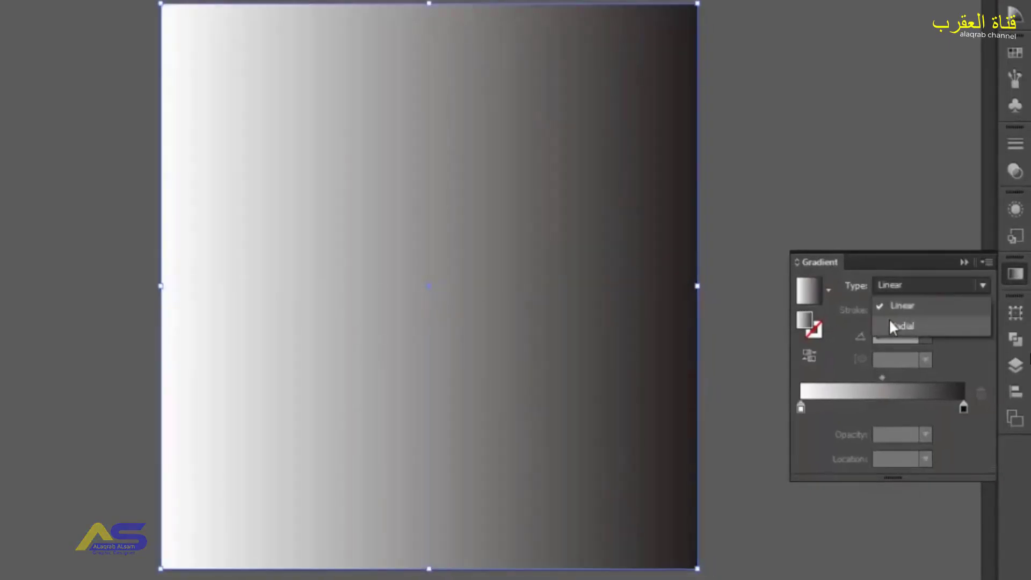
click(889, 321)
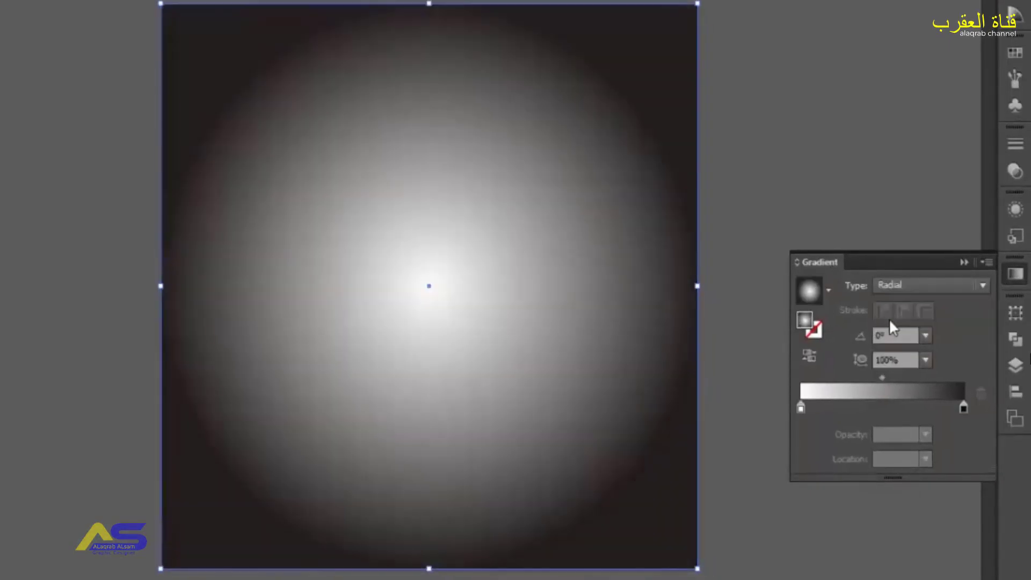
click(810, 356)
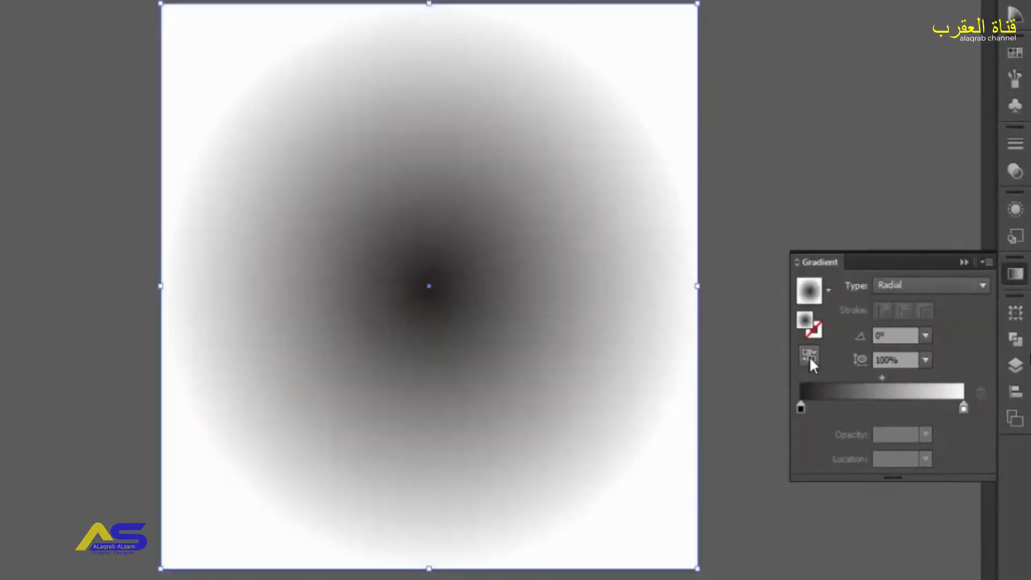
Set the gradient's centre stop to yellow-orange and its outer stop to brown
double_click(799, 407)
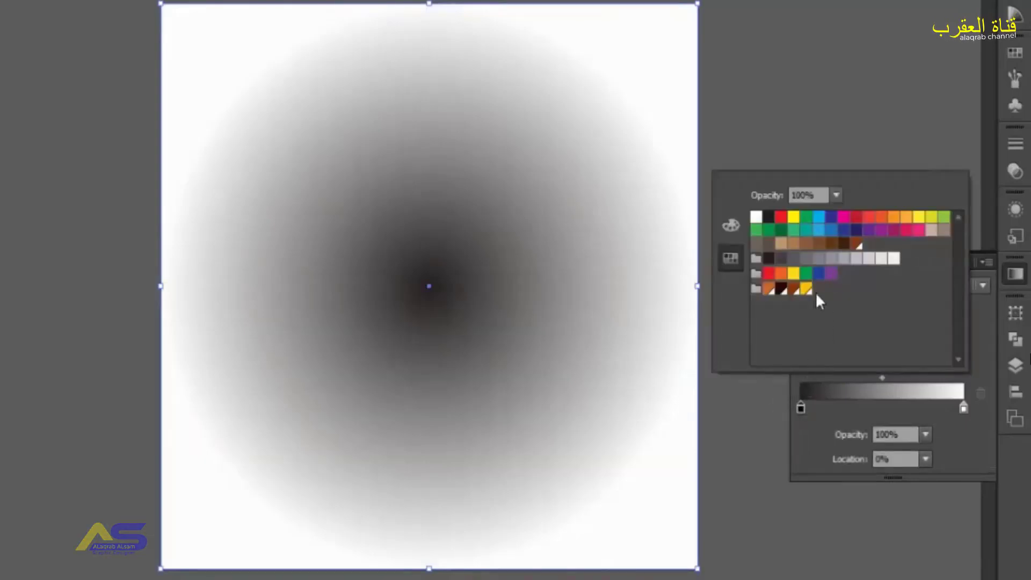
click(807, 290)
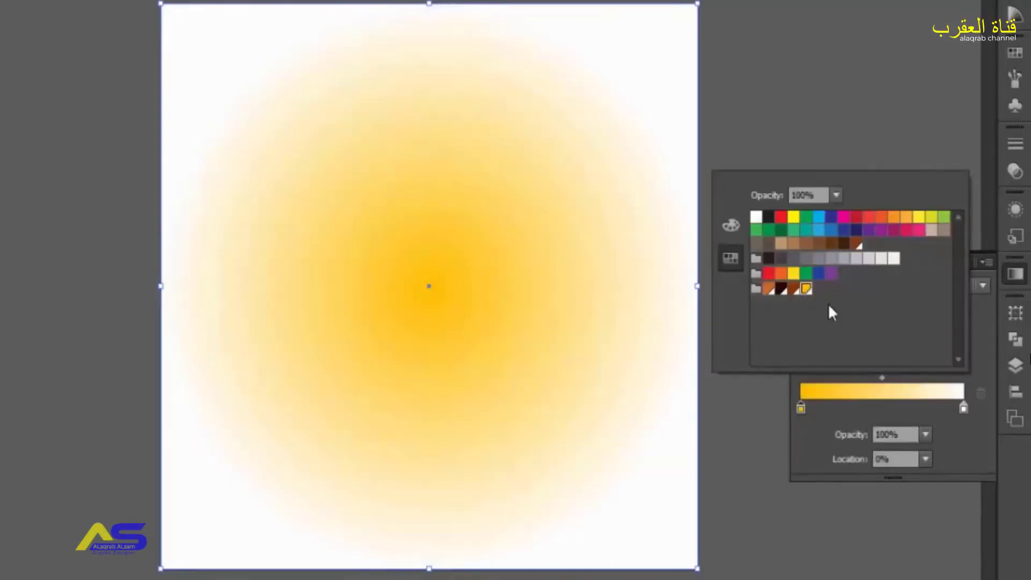
double_click(963, 407)
click(800, 291)
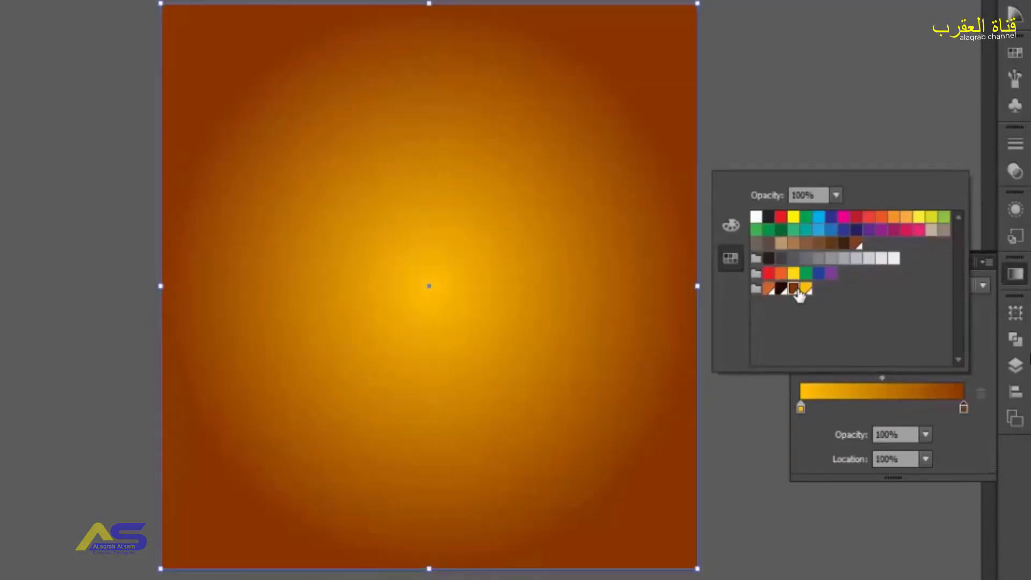
click(817, 76)
click(816, 76)
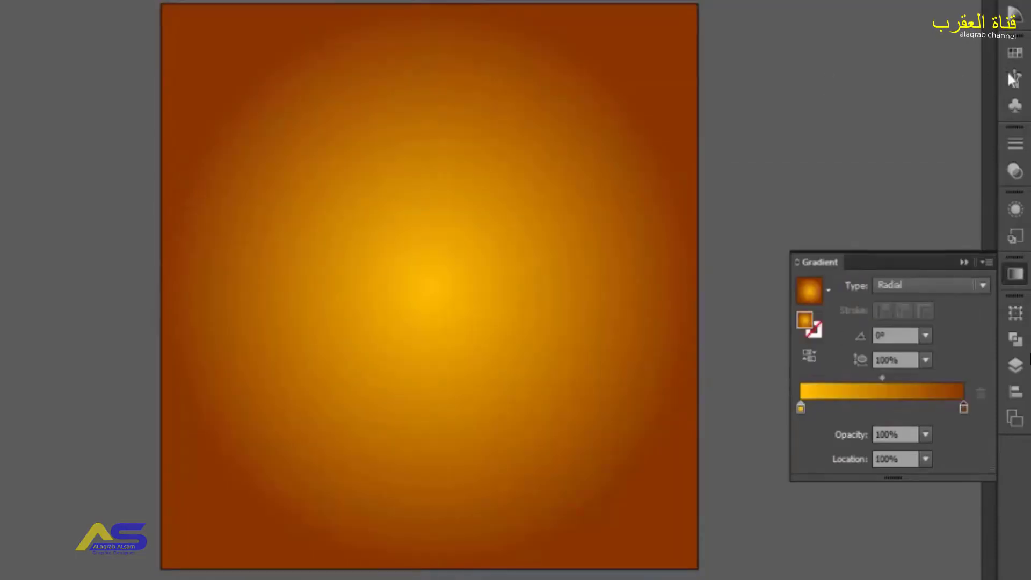
click(1015, 52)
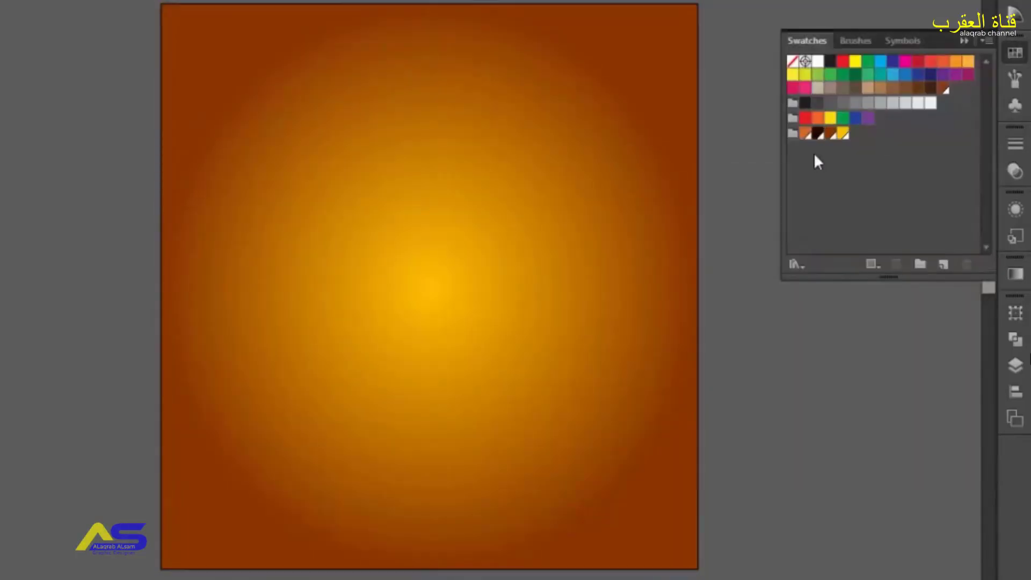
Check the yellow and brown swatches' colour values, then place Office.jpg on the canvas
double_click(842, 135)
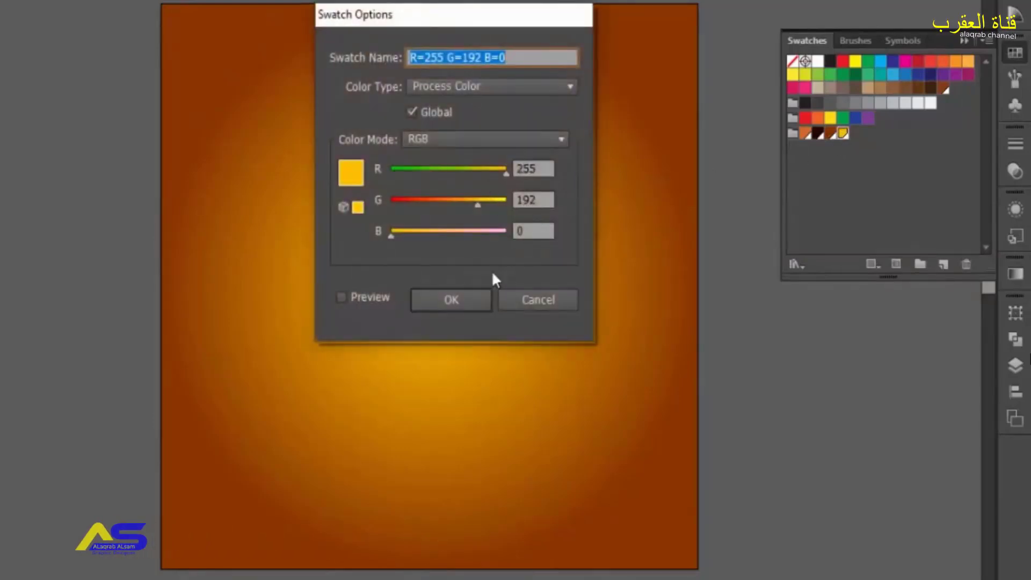
click(464, 294)
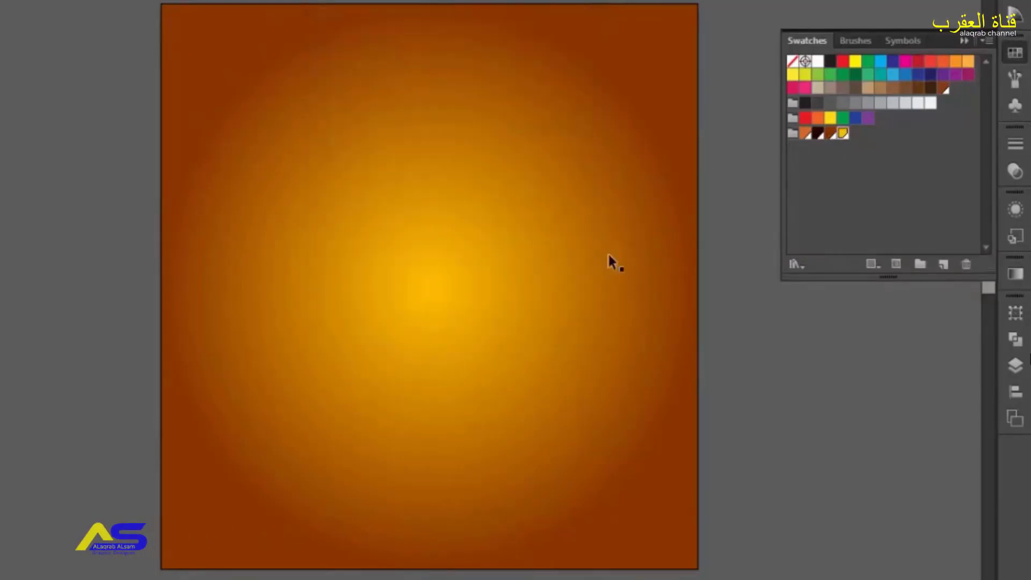
double_click(829, 133)
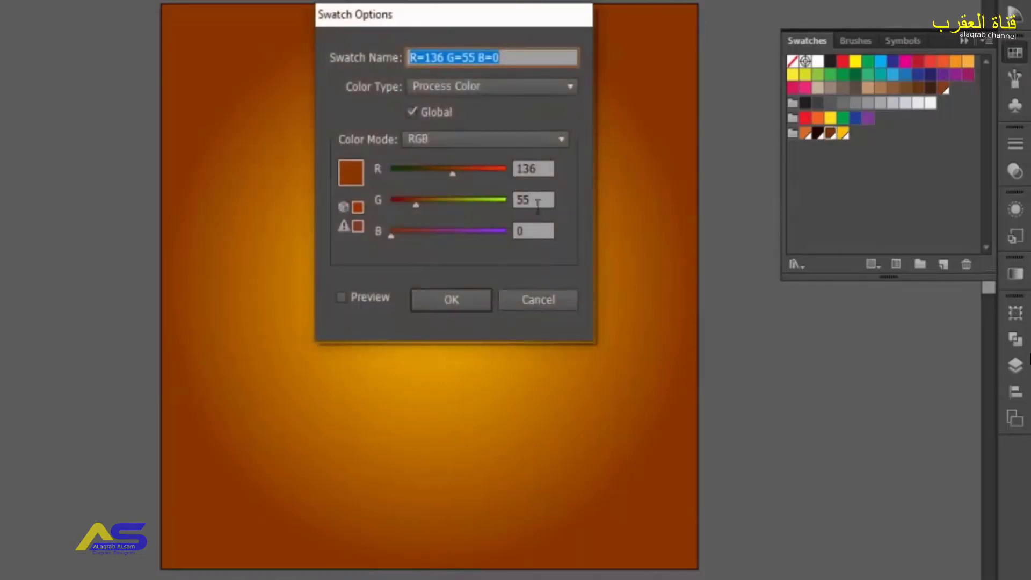
click(463, 298)
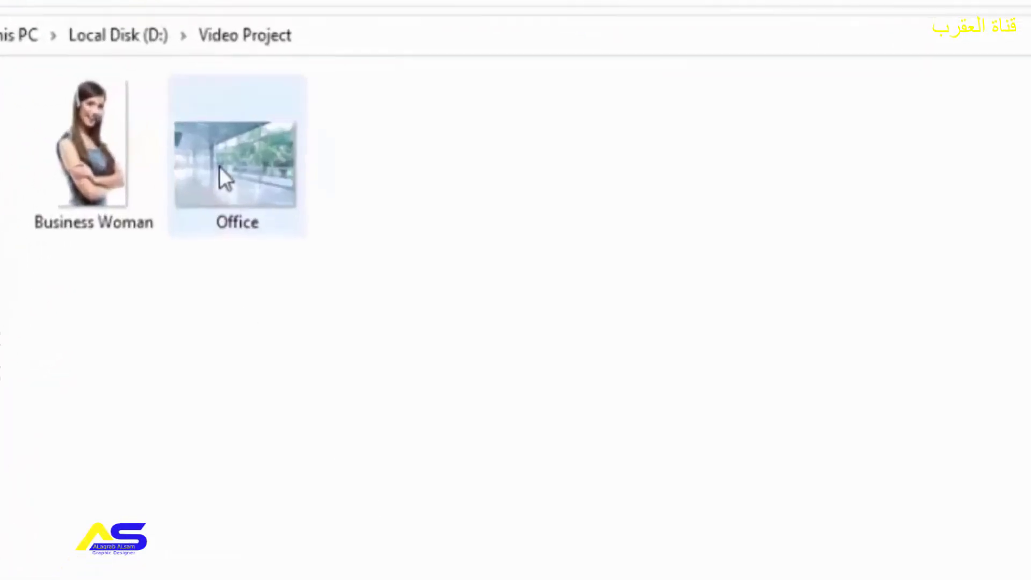
drag(219, 166, 388, 471)
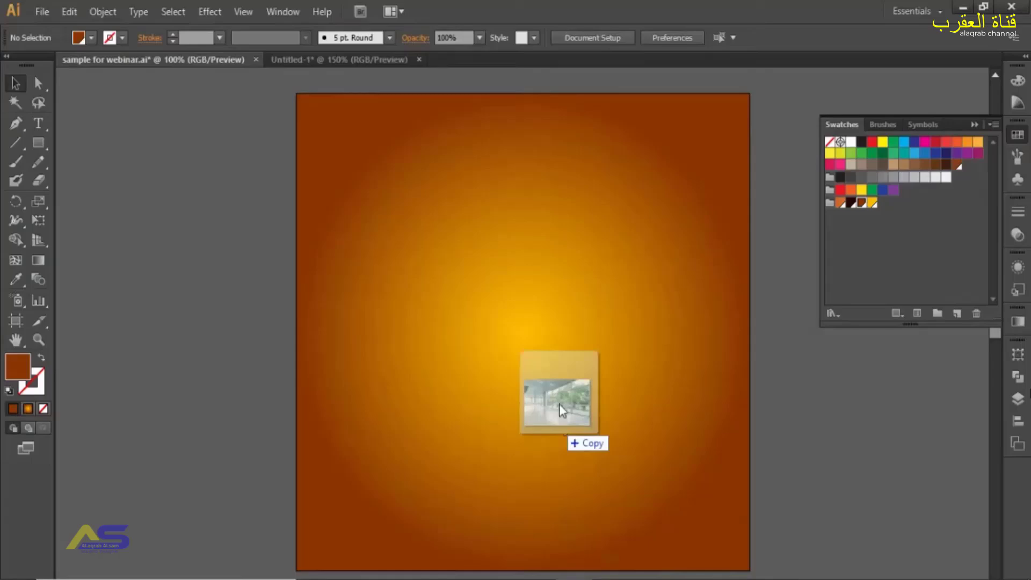
drag(551, 403, 535, 296)
Scale the office photo and centre it to cover the gradient rectangle
key(ctrl+minus)
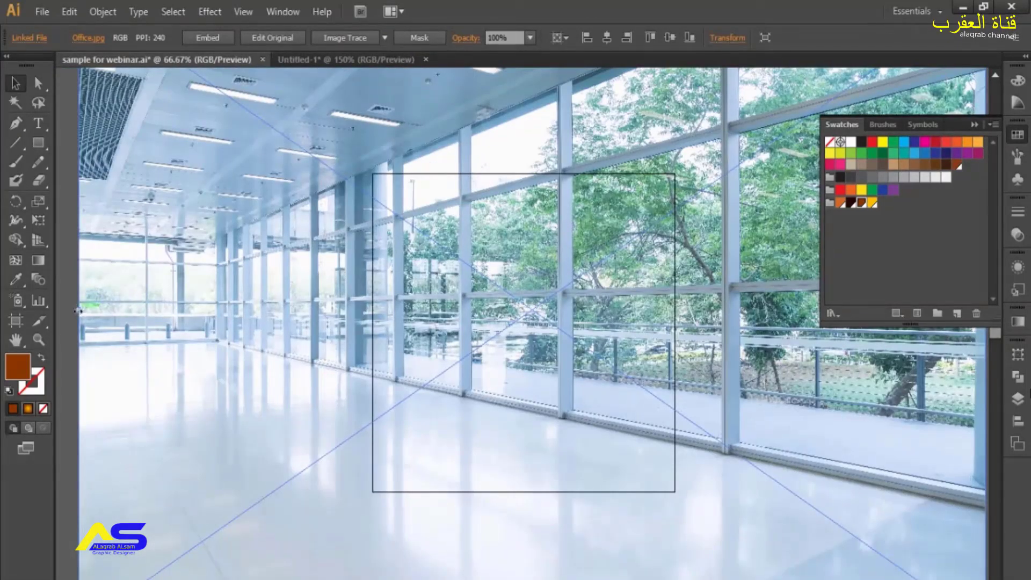
drag(78, 310, 305, 310)
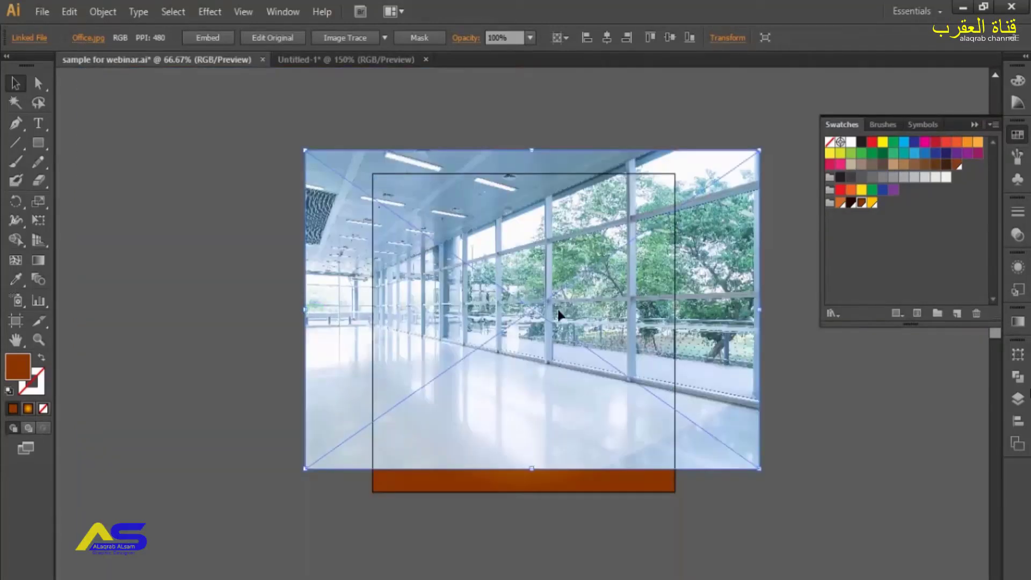
click(1017, 422)
click(869, 381)
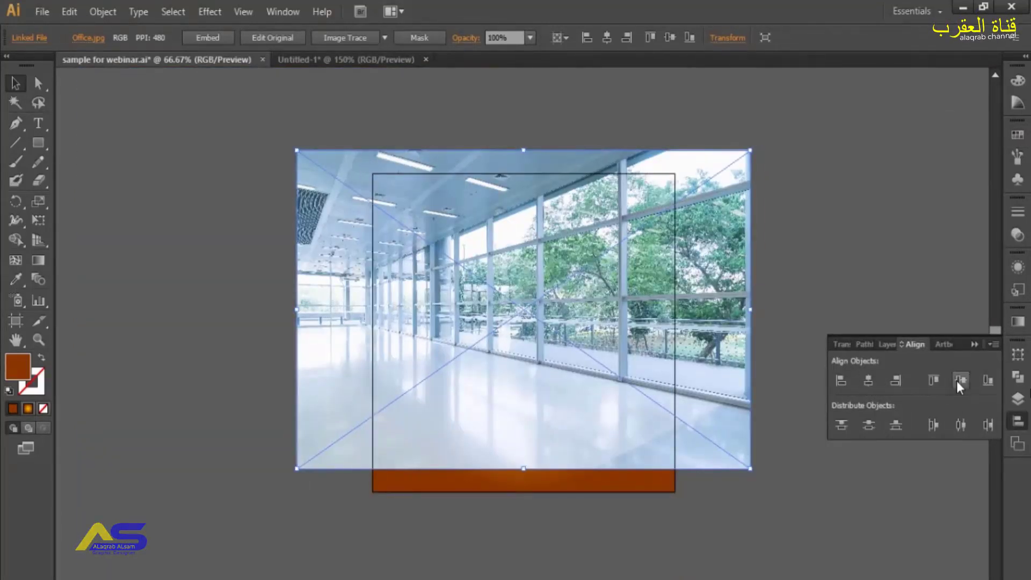
click(957, 381)
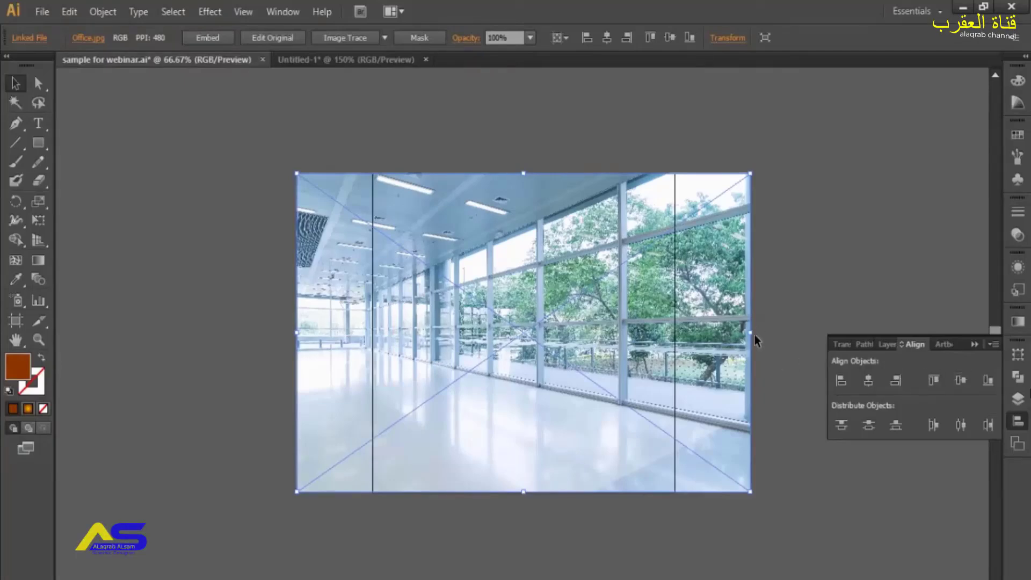
drag(754, 336, 759, 332)
click(810, 282)
key(ctrl+0)
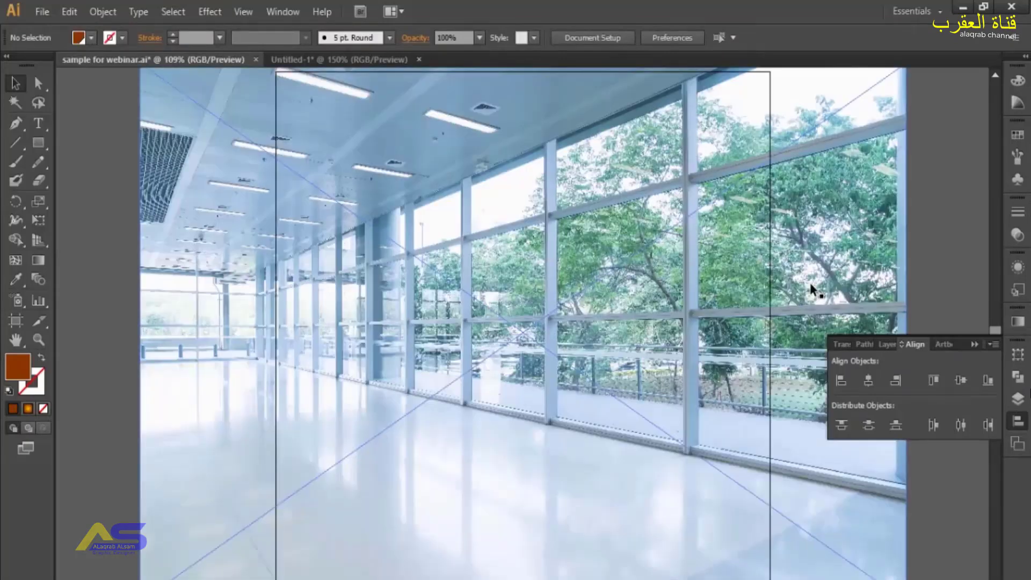
Send the office photo behind the 85%-opacity gradient rectangle, then place the Business Woman photo
click(443, 285)
right_click(528, 242)
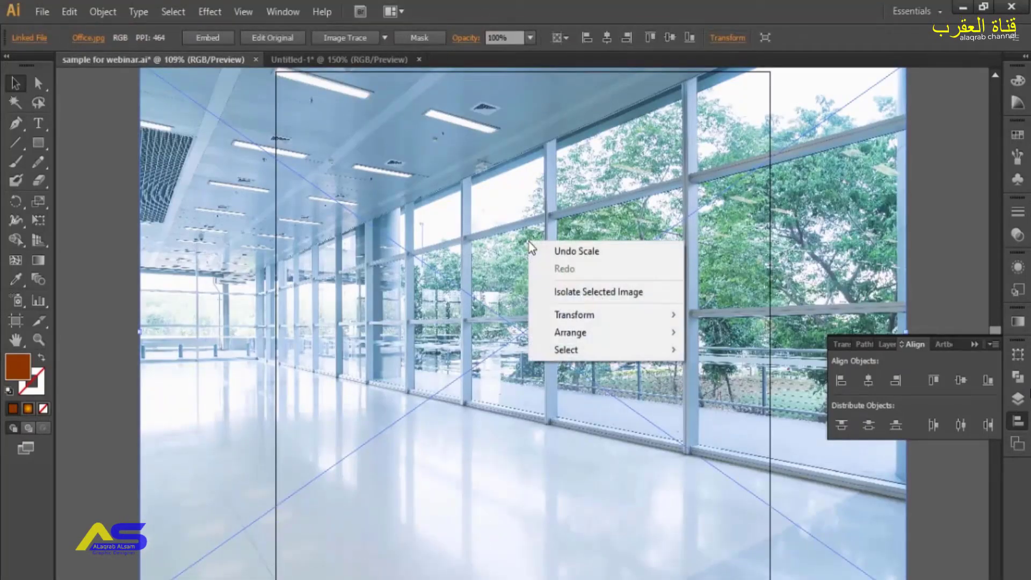
mouse_move(570, 332)
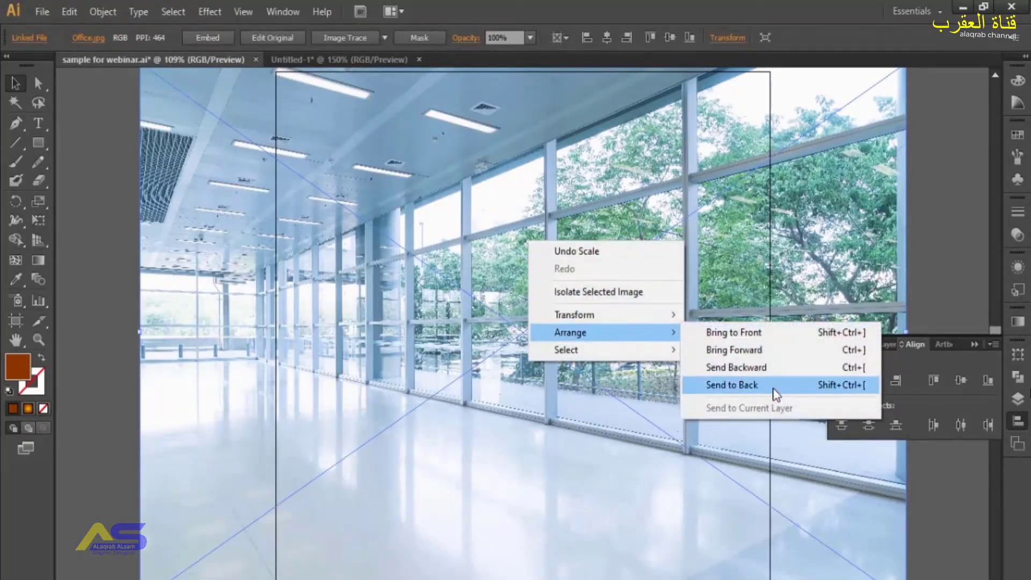
click(773, 386)
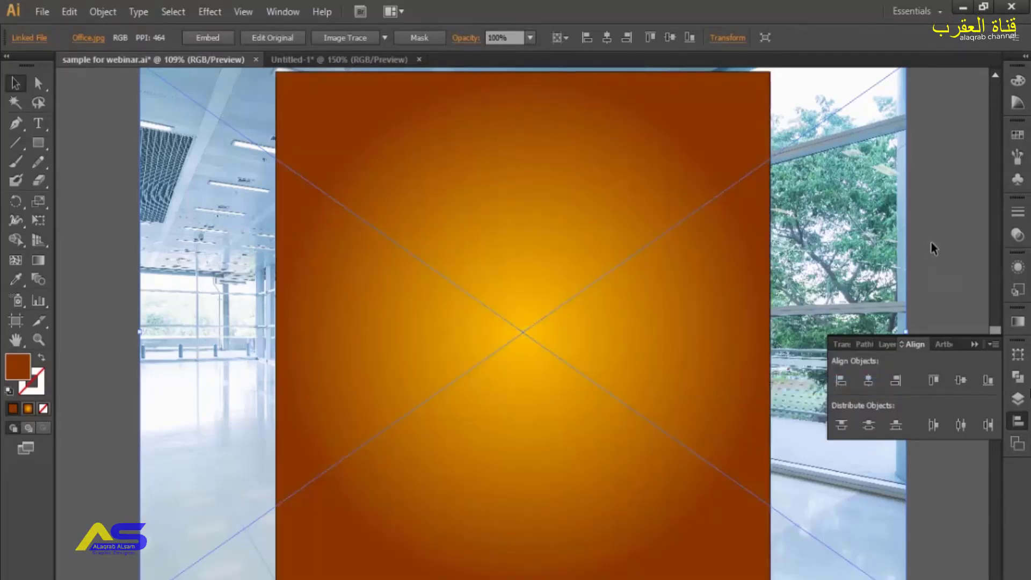
click(932, 245)
click(542, 204)
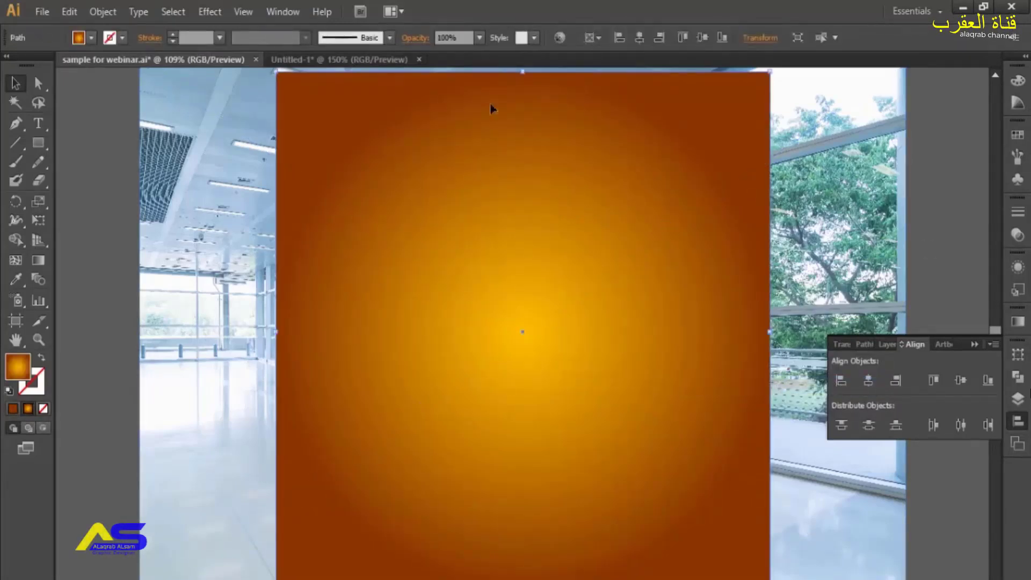
click(479, 38)
click(498, 197)
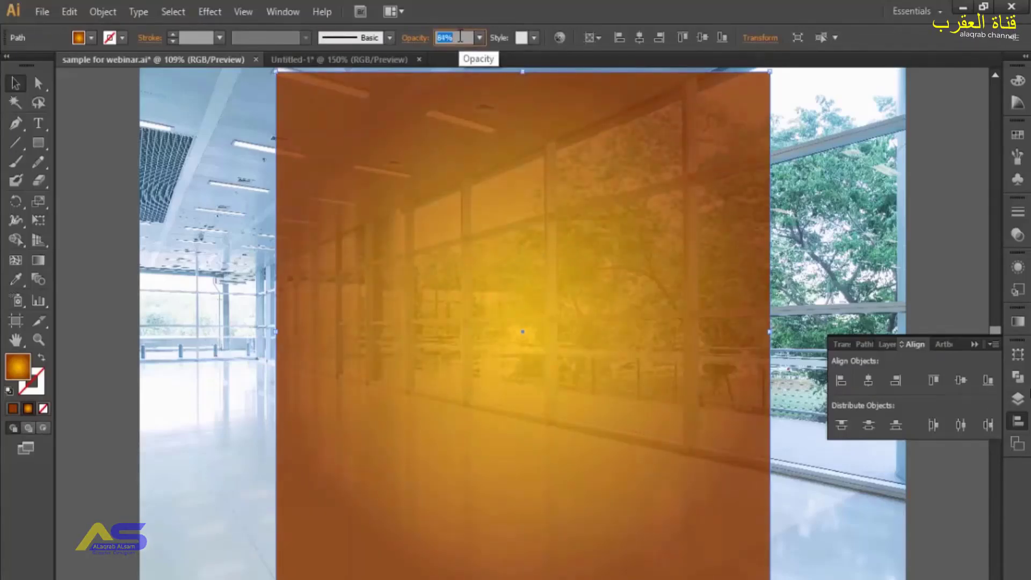
click(927, 184)
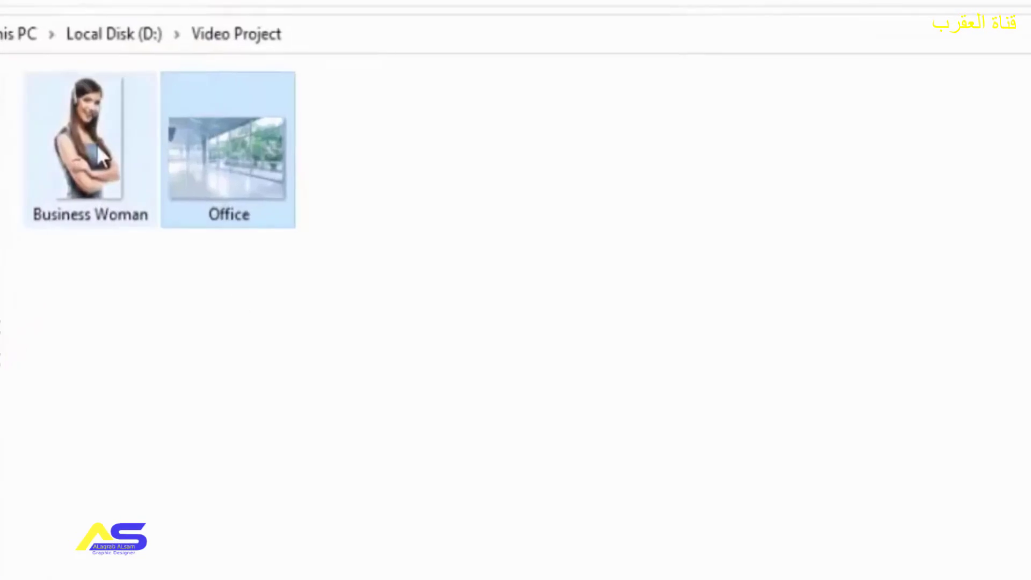
click(98, 154)
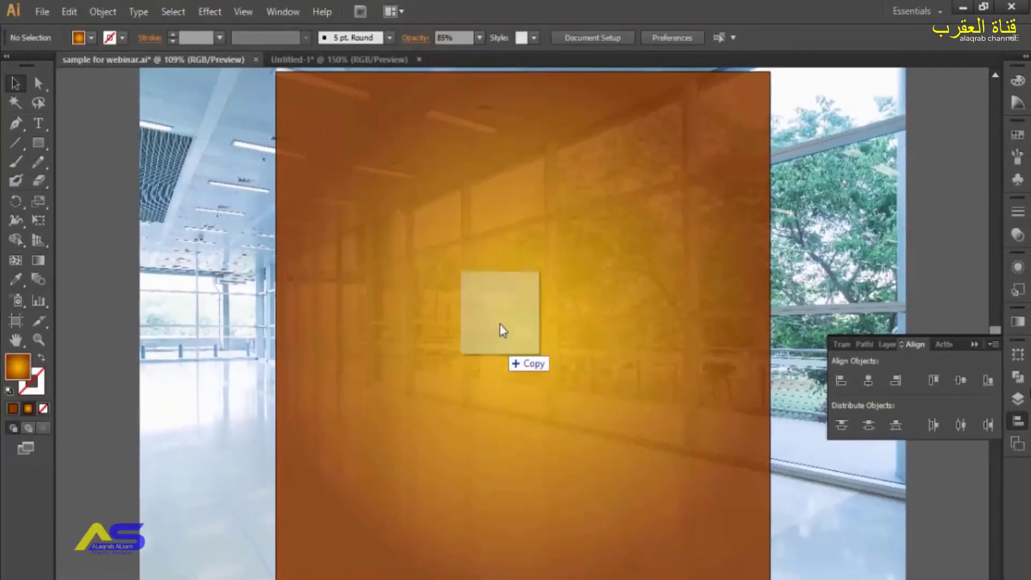
drag(500, 323, 496, 299)
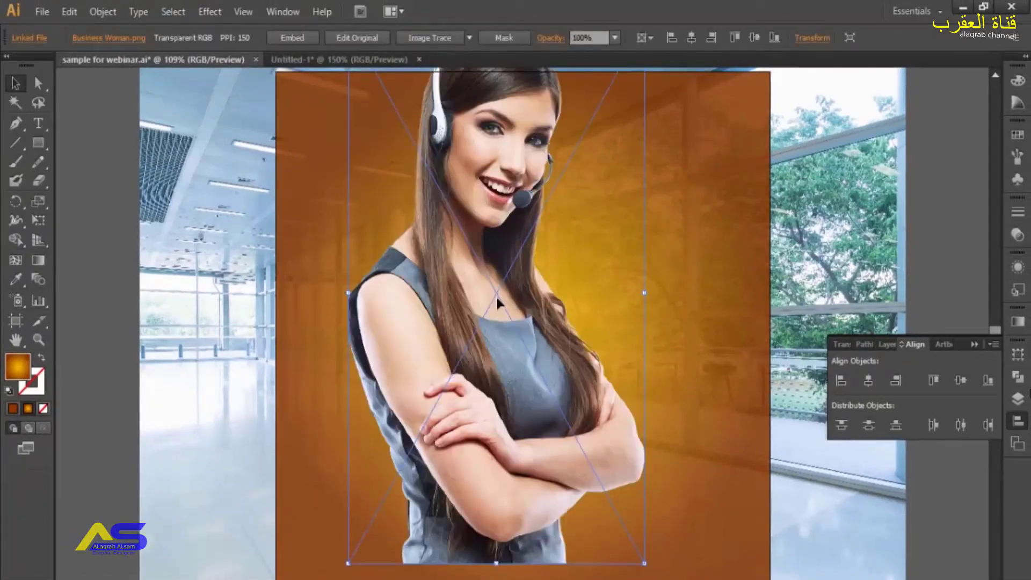
Centre the Business Woman photo on the artboard, scale it down, and nudge it lower
click(868, 380)
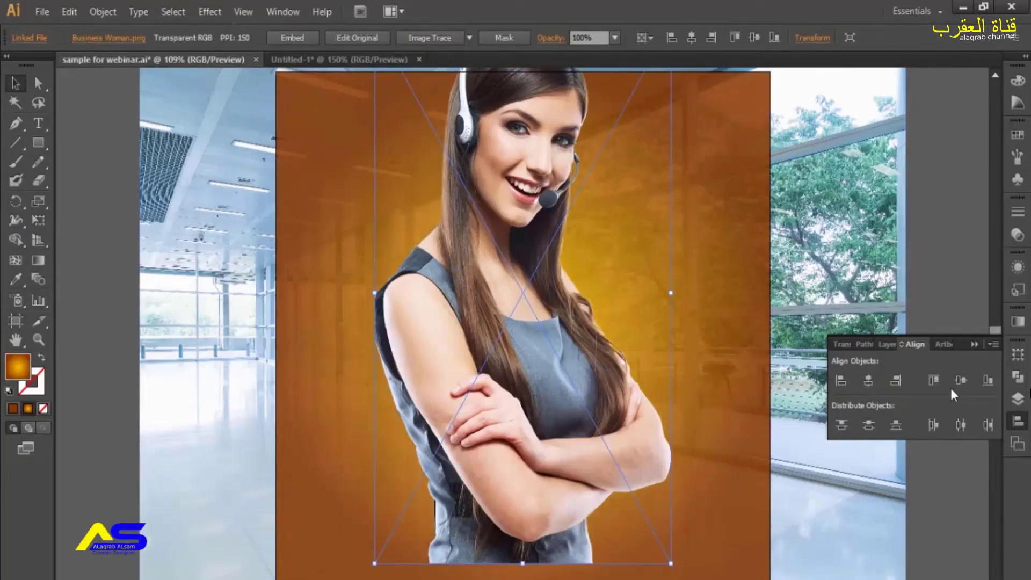
click(960, 380)
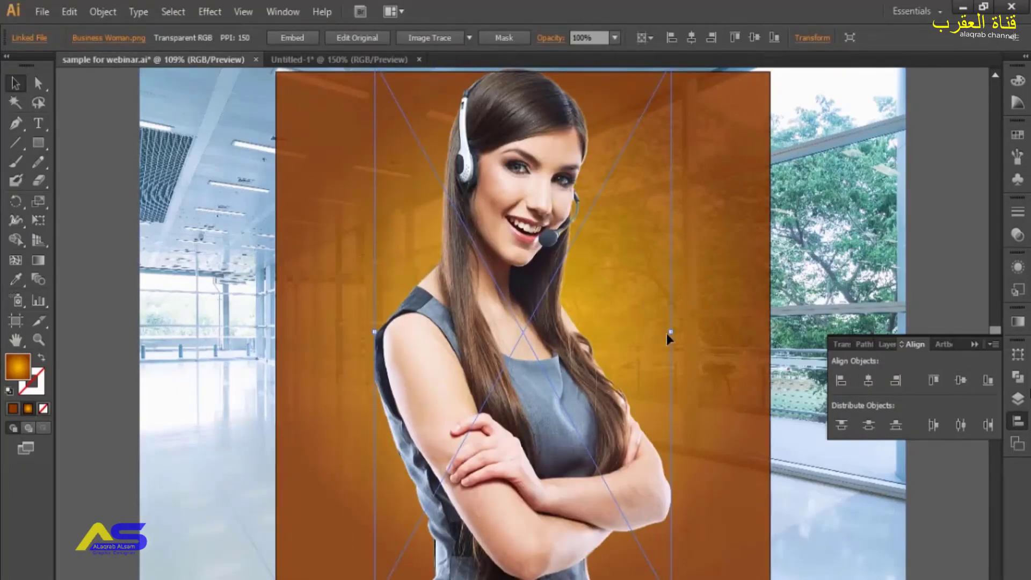
drag(671, 333, 631, 338)
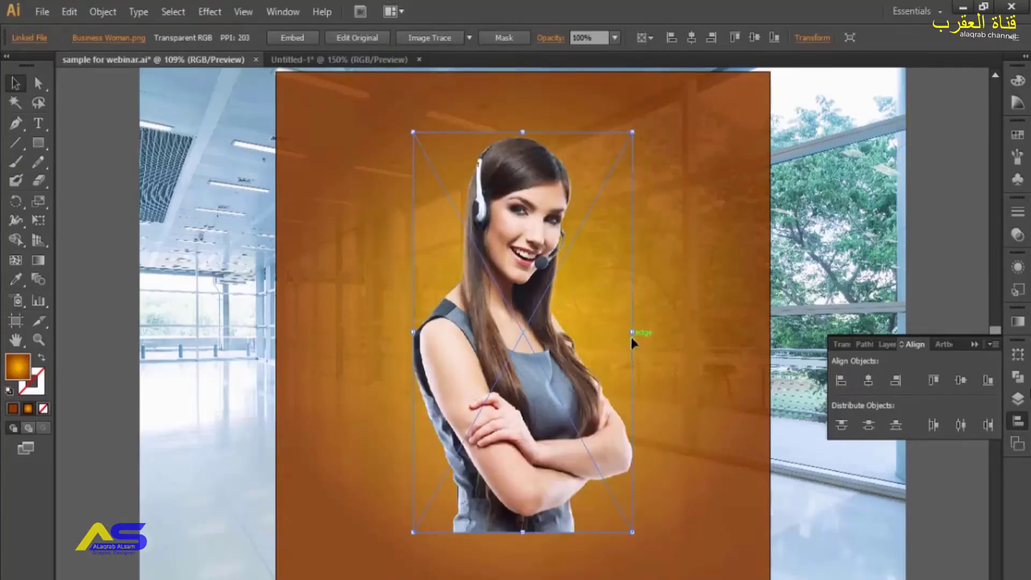
drag(532, 294, 532, 304)
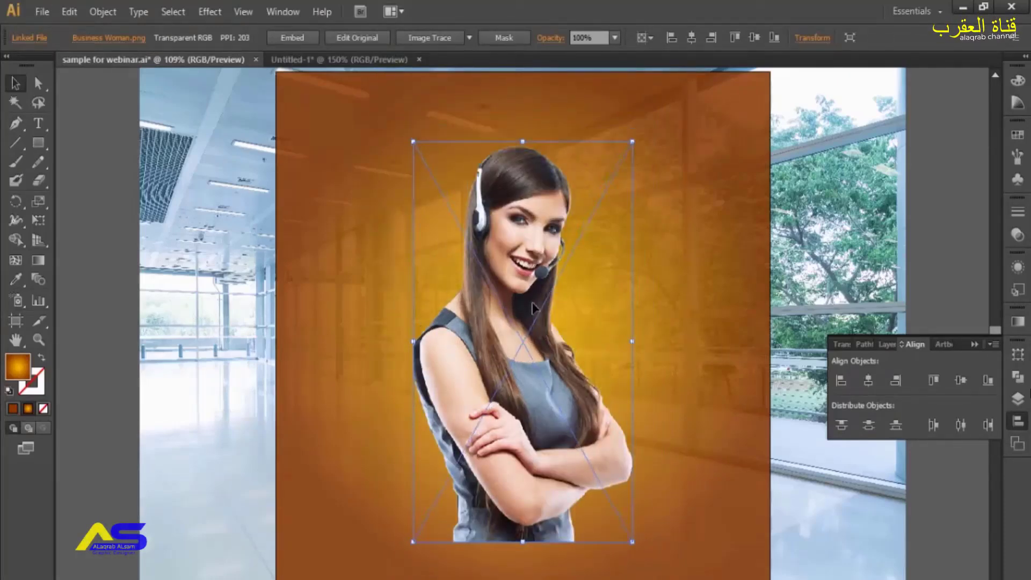
click(918, 224)
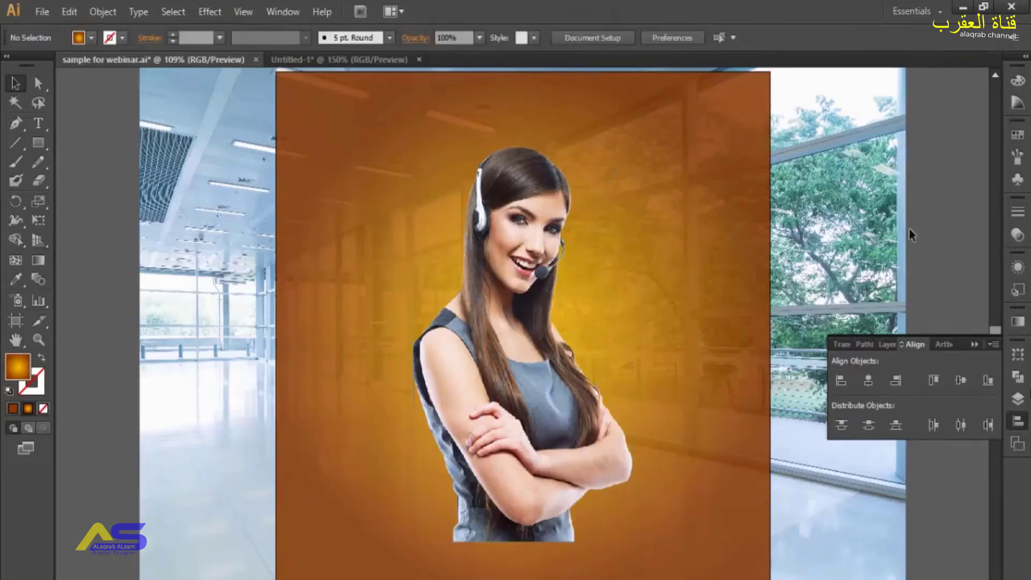
Draw a rectangle across the poster's lower half and give it a linear gradient
drag(737, 287, 743, 221)
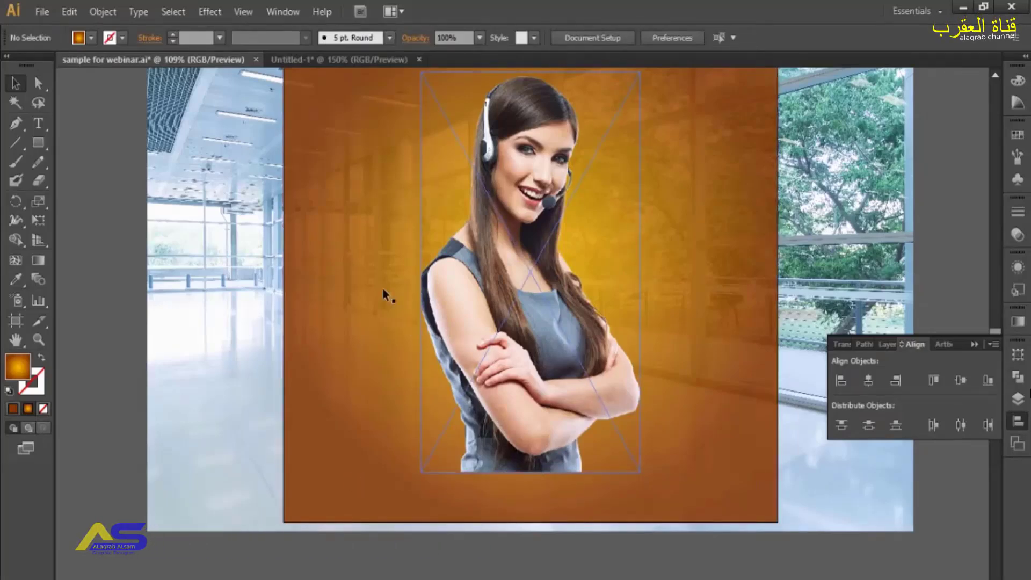
click(35, 141)
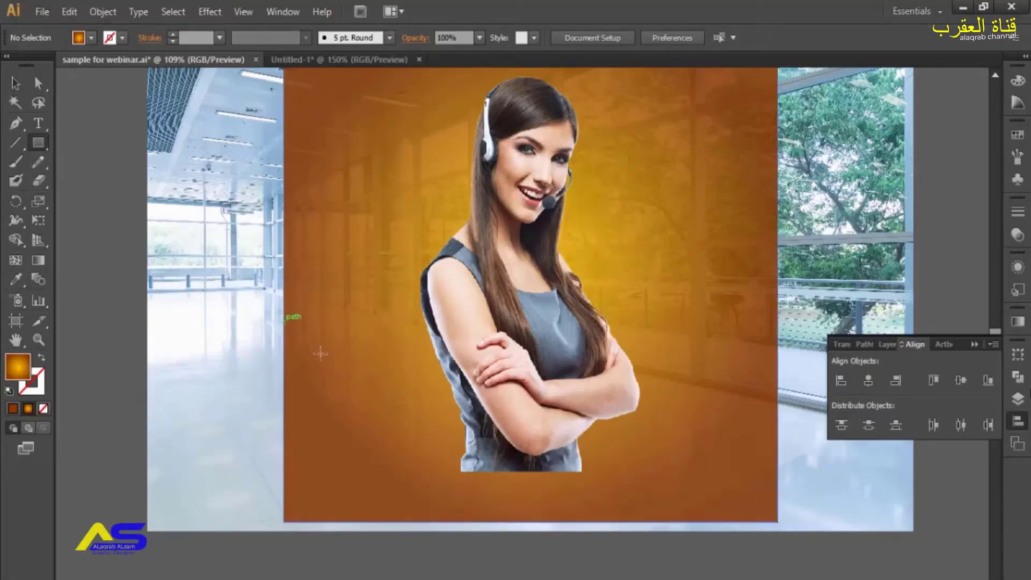
drag(284, 322, 777, 521)
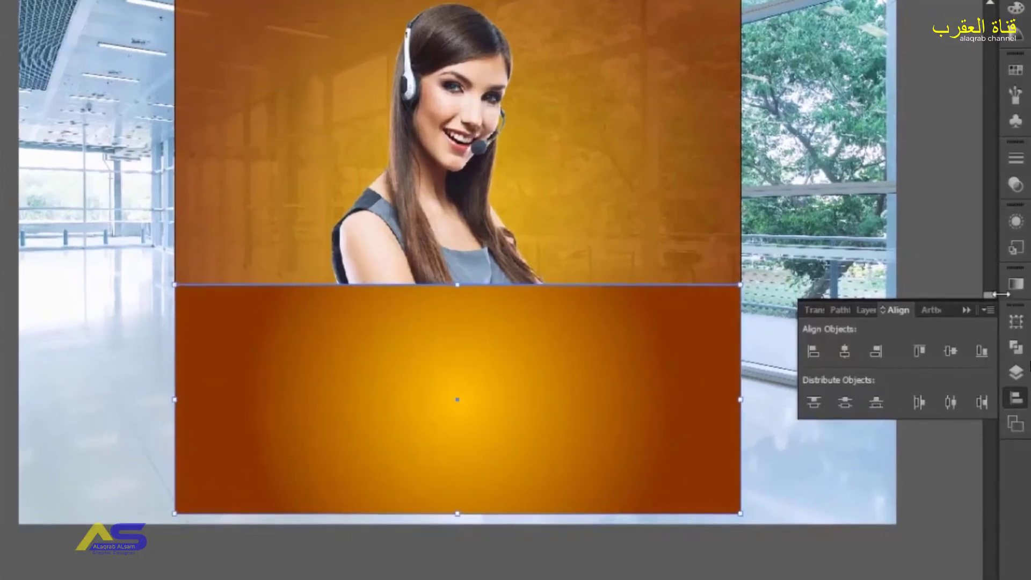
click(1018, 322)
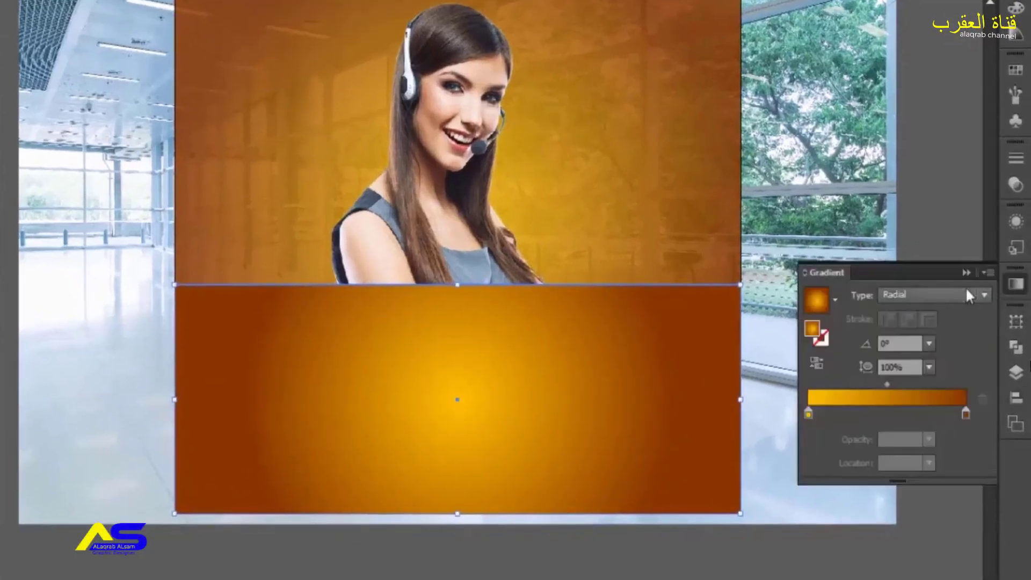
click(911, 294)
click(905, 307)
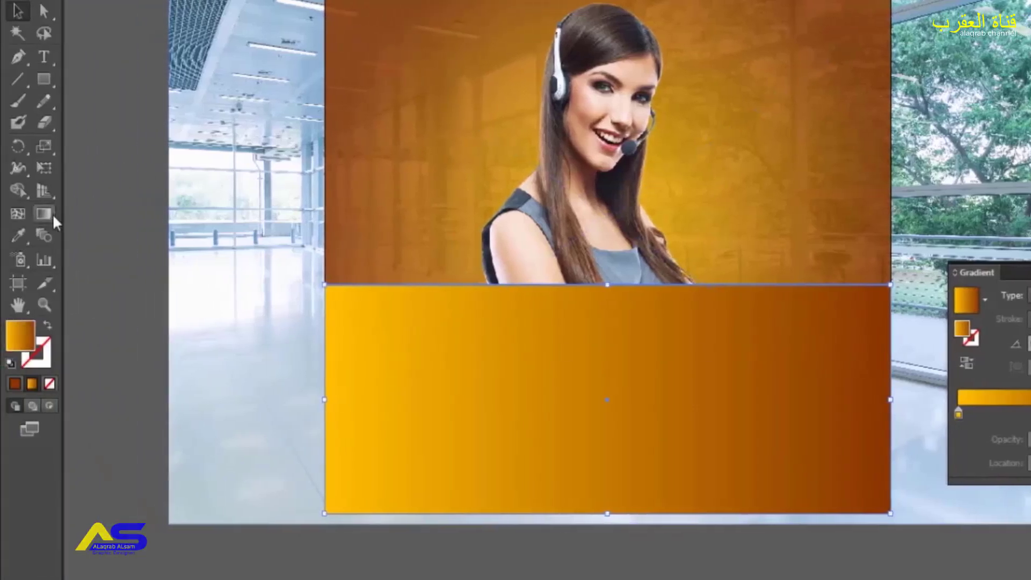
Run the gradient top to bottom with both stops set to dark maroon
click(52, 216)
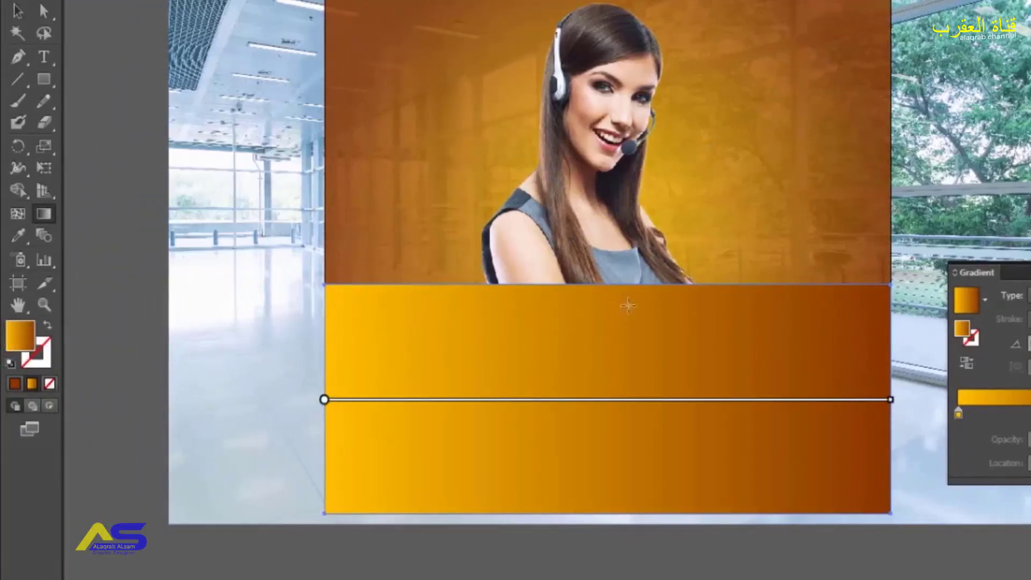
drag(592, 294, 589, 499)
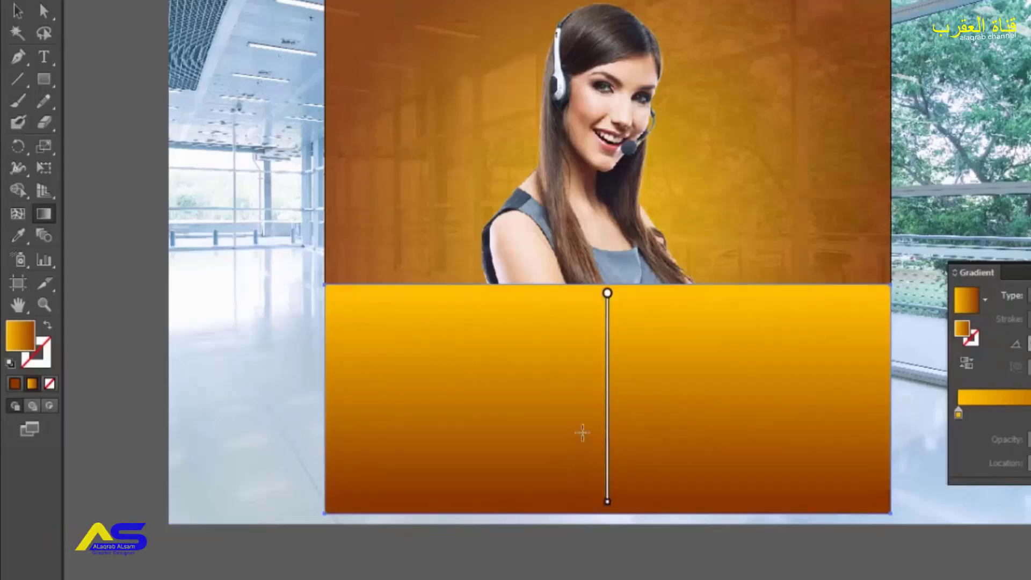
key(v)
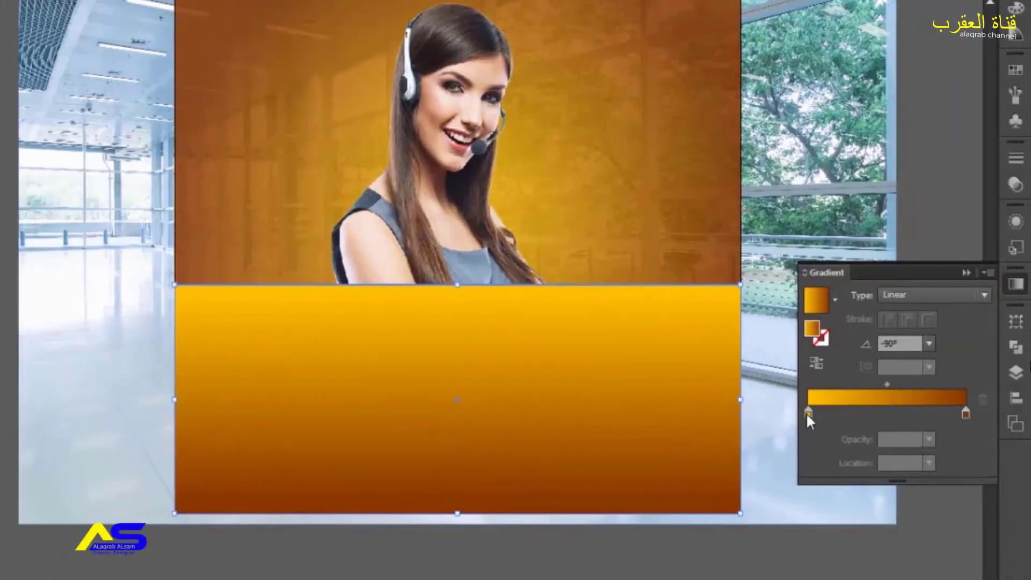
double_click(808, 412)
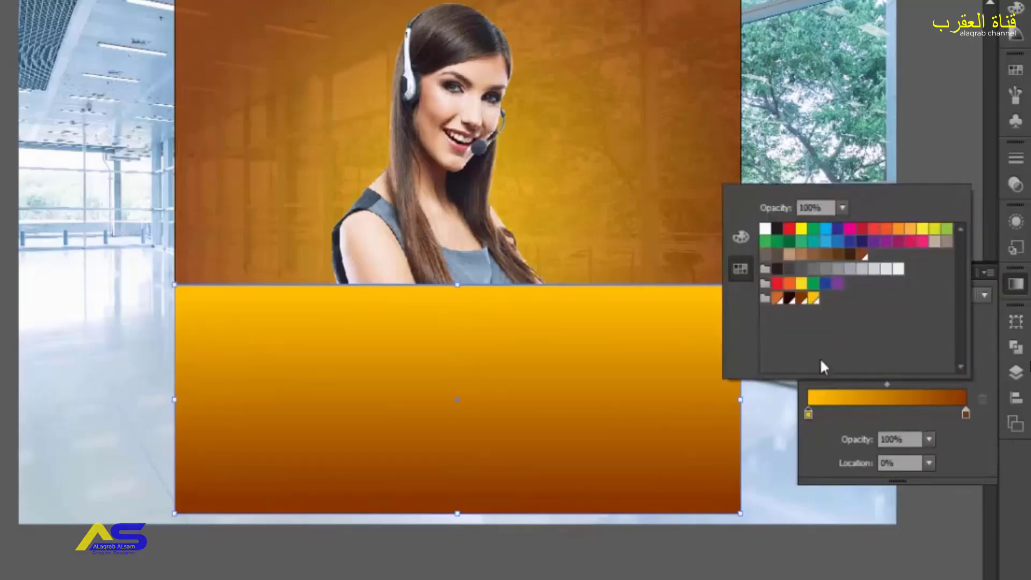
click(788, 299)
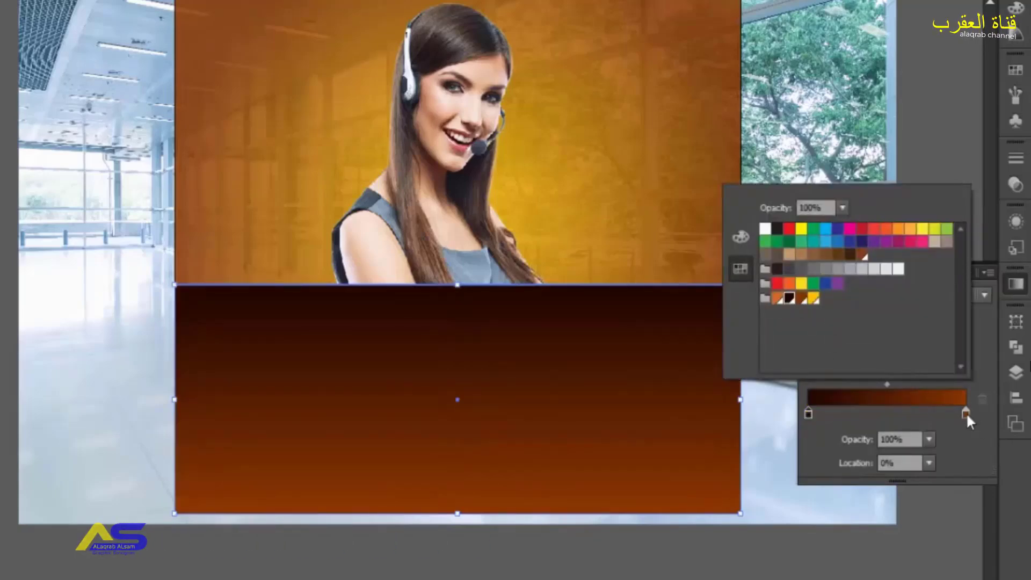
click(965, 413)
double_click(966, 412)
click(788, 299)
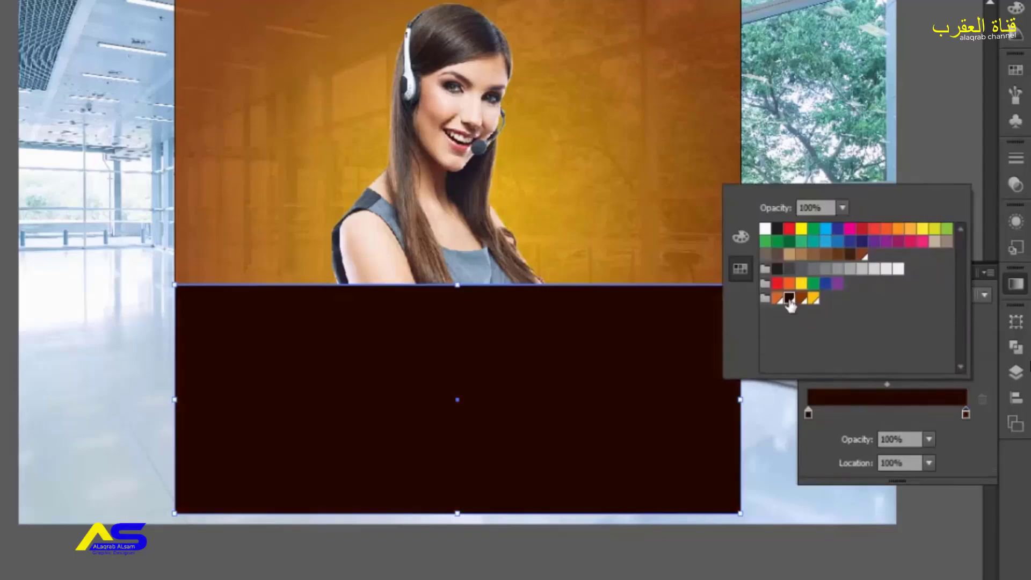
click(927, 137)
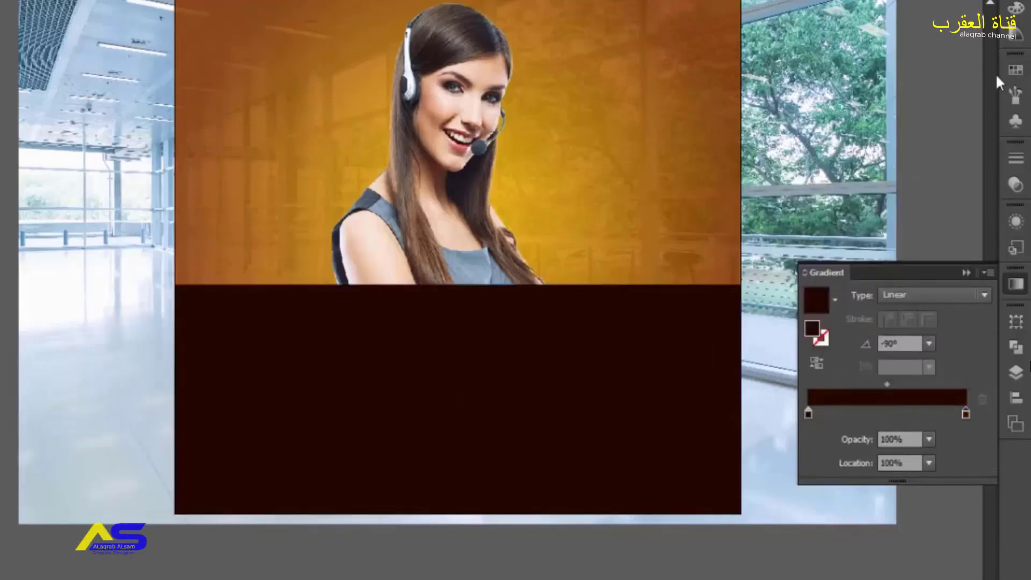
Inspect the dark maroon swatch's colour values and reselect the maroon rectangle
click(1011, 72)
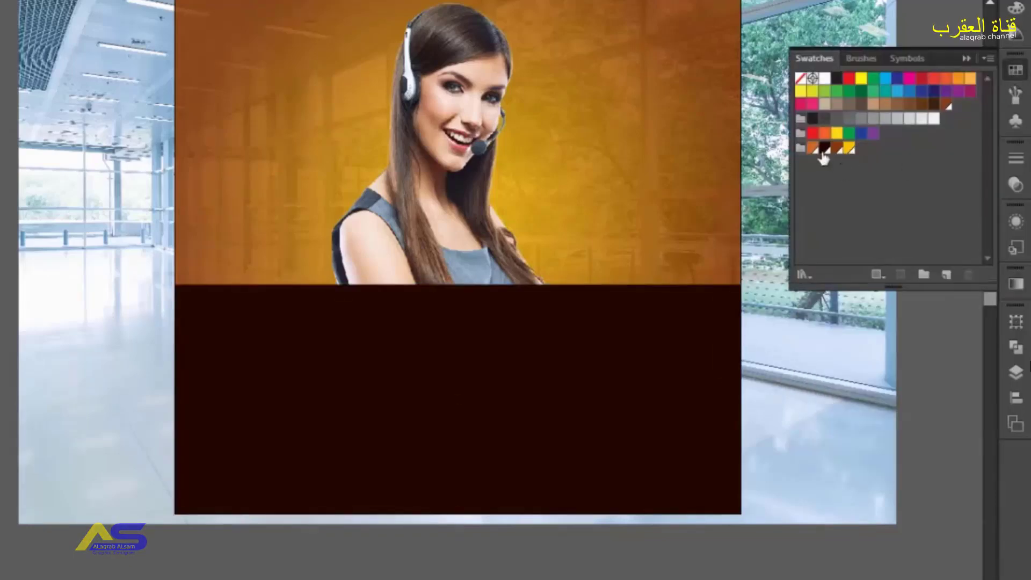
double_click(823, 149)
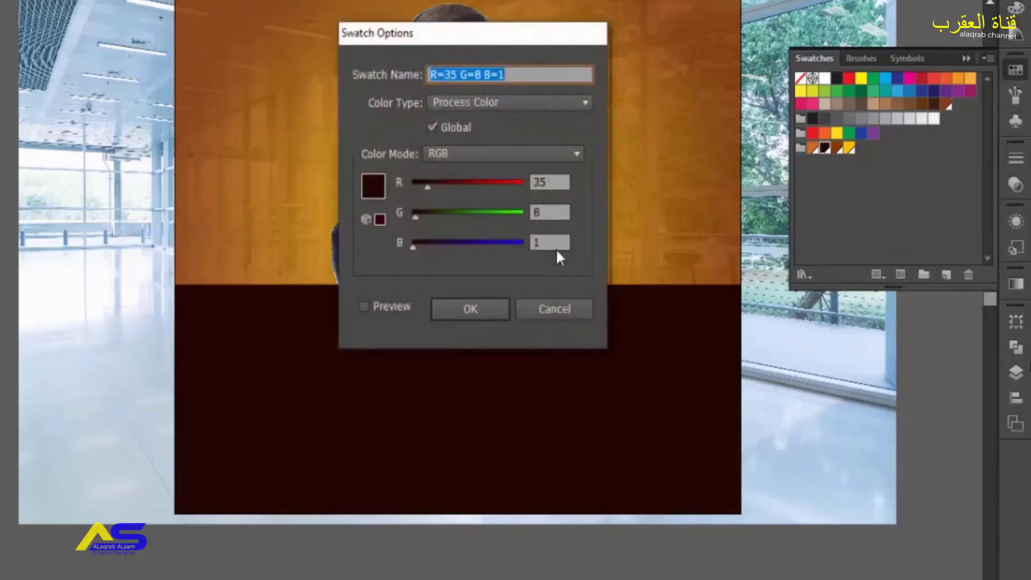
click(491, 308)
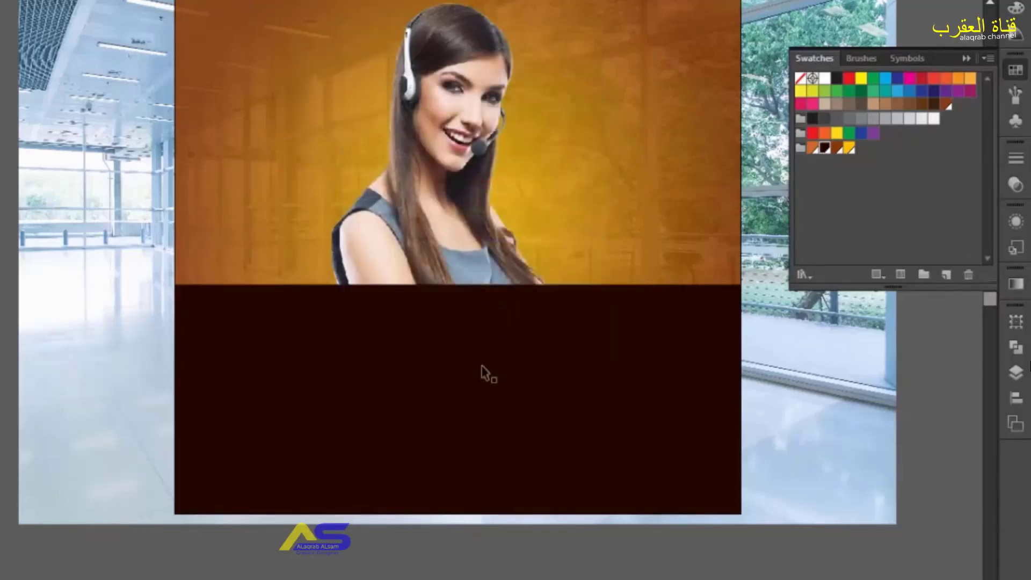
click(484, 355)
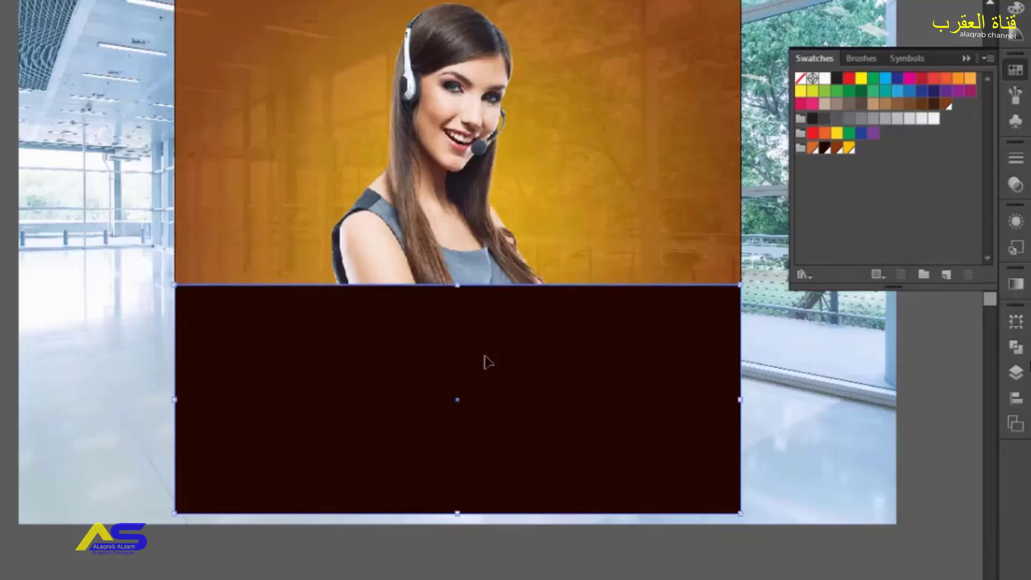
shift+click(816, 356)
Make the gradient's top stop 0% opacity and shift the midpoint to 22.58%
click(1022, 287)
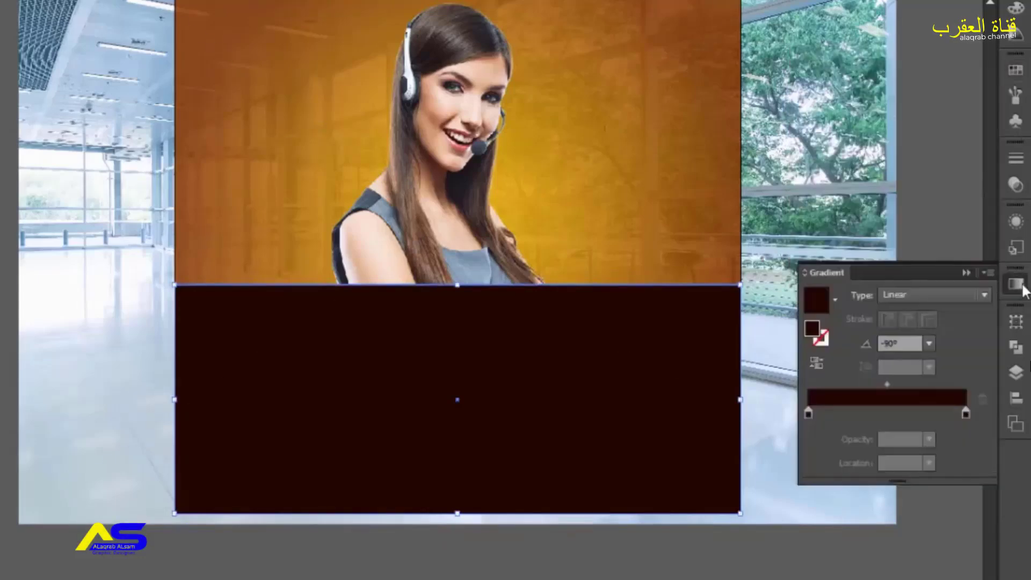
click(809, 412)
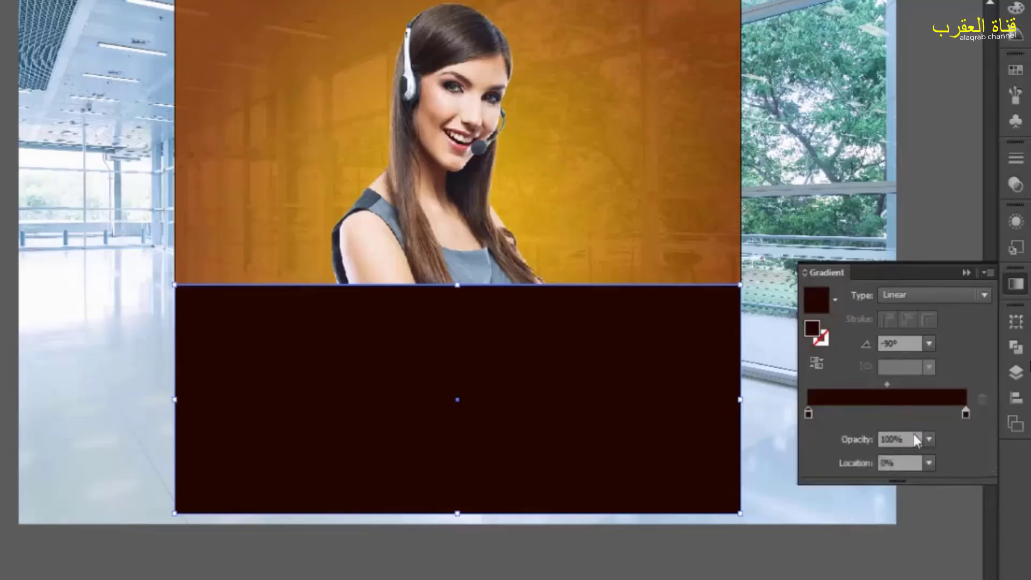
click(929, 439)
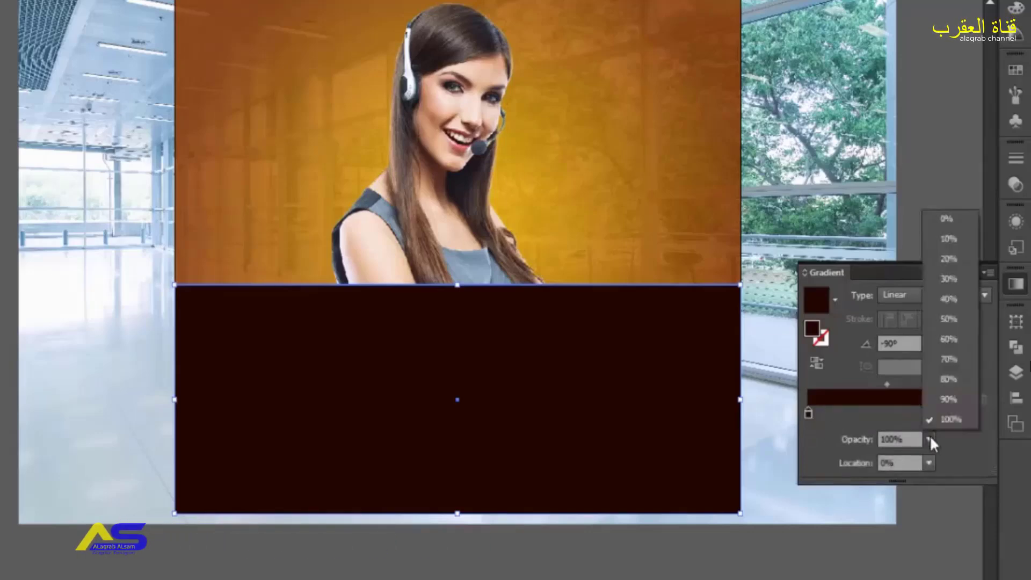
click(948, 221)
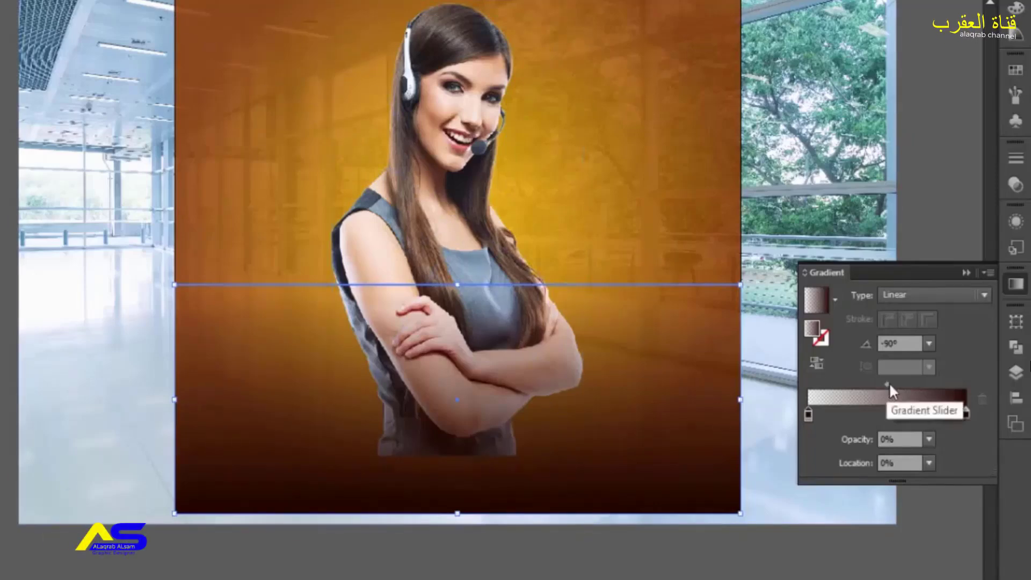
drag(883, 386, 844, 380)
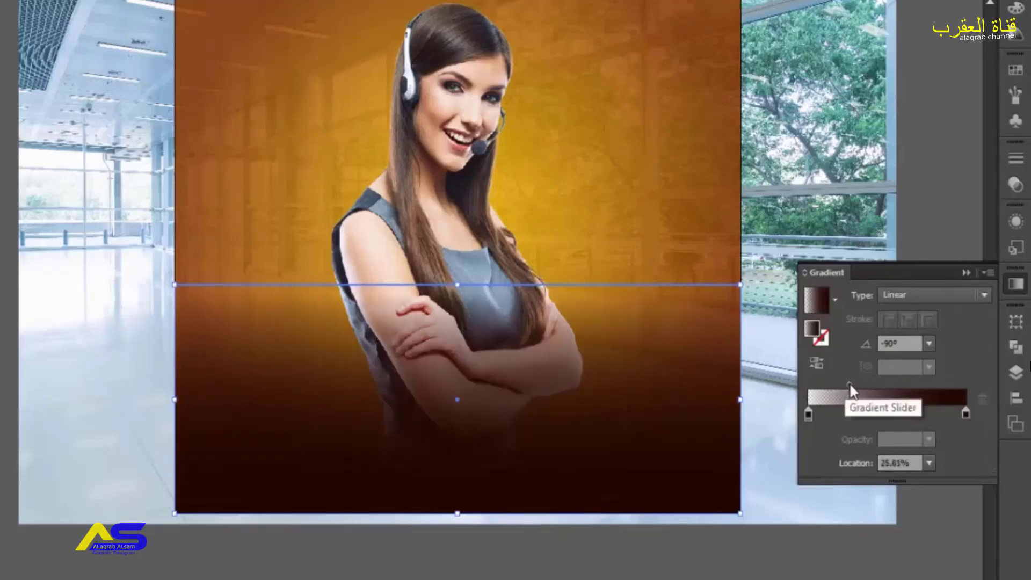
drag(848, 383, 844, 383)
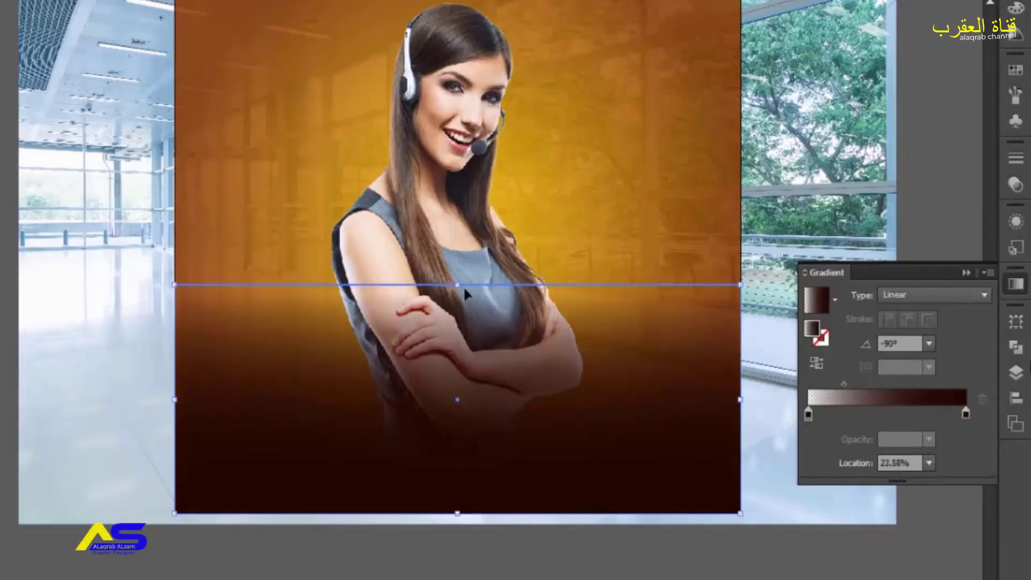
Drag the overlay's top edge up so the dark gradient is taller
drag(457, 285, 459, 273)
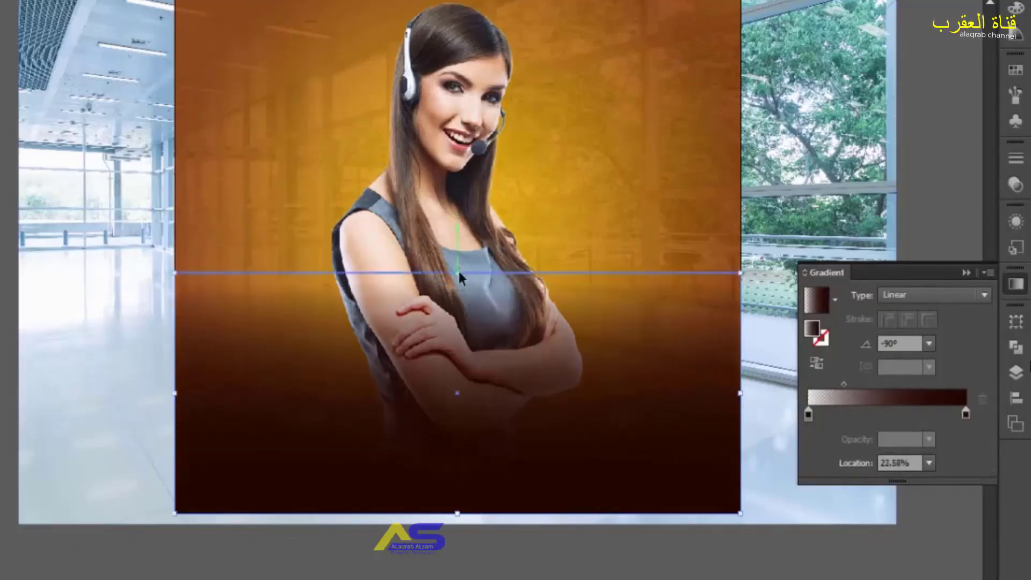
click(959, 138)
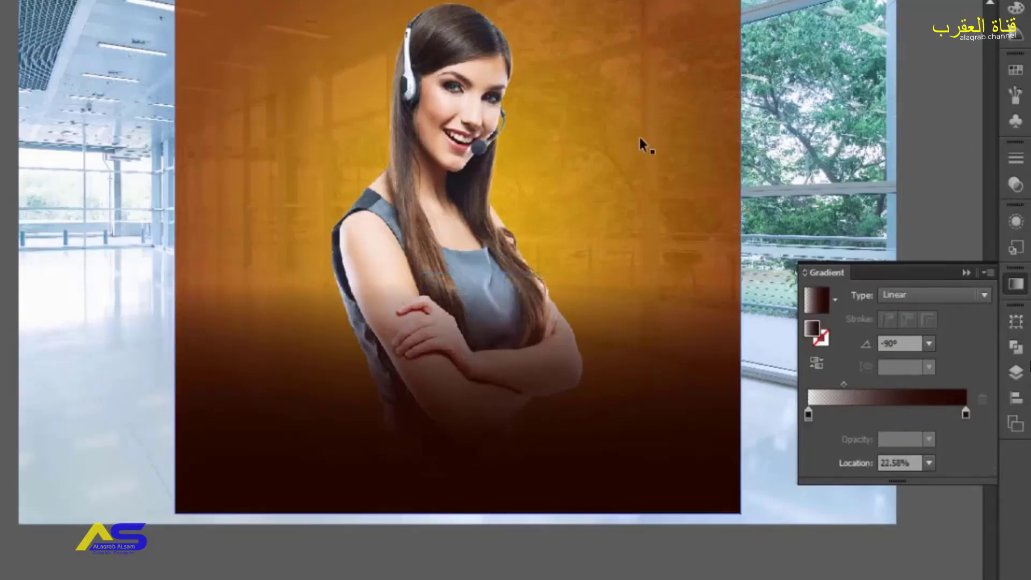
scroll(647, 194, up, 3)
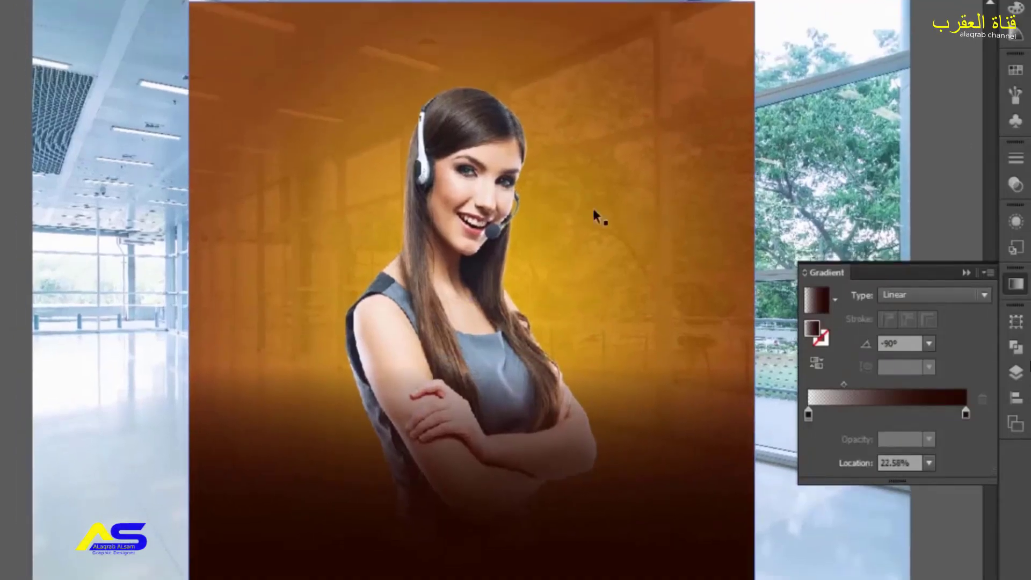
Scale the headset woman photo up slightly
click(503, 193)
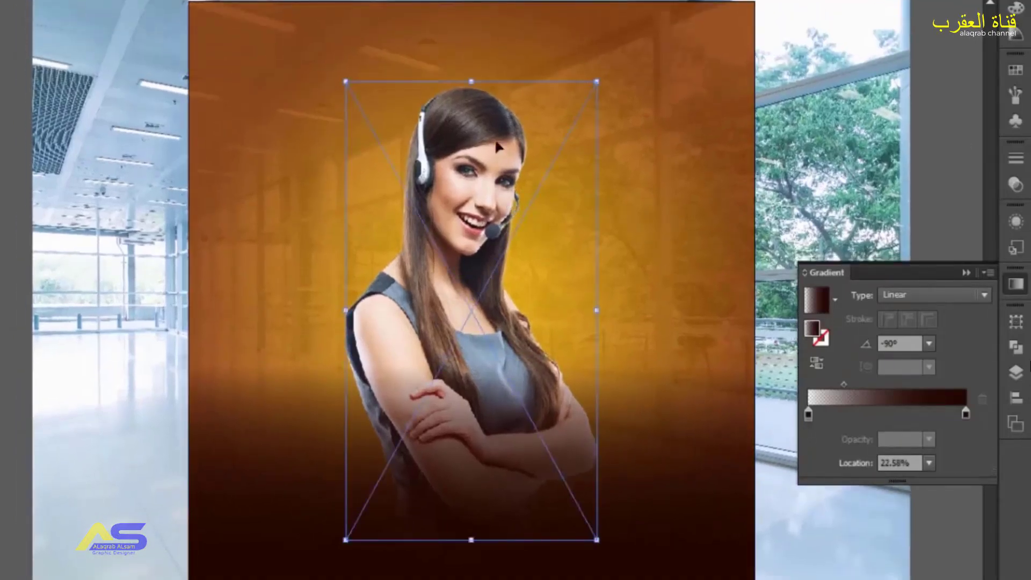
click(470, 83)
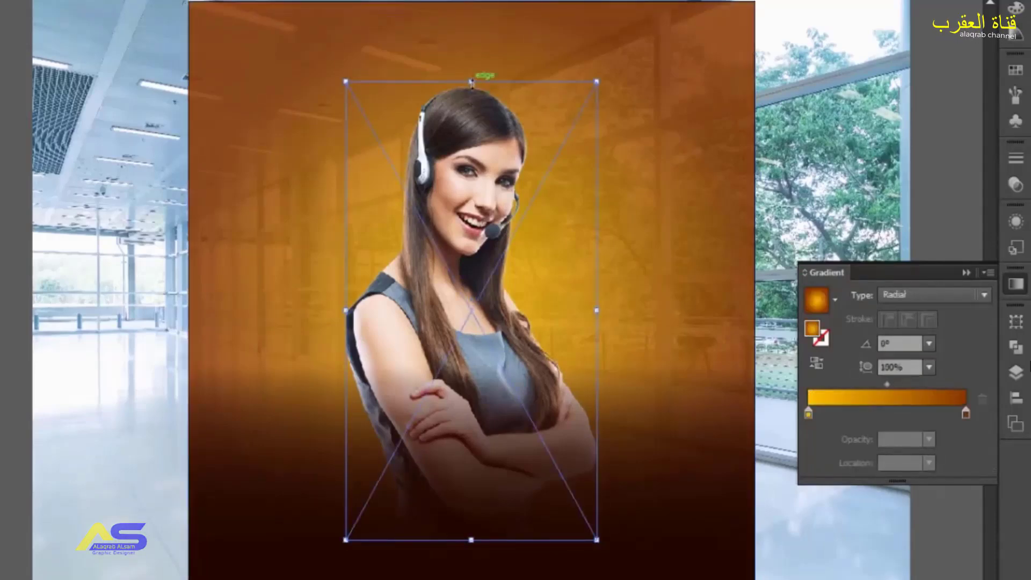
drag(471, 82, 475, 73)
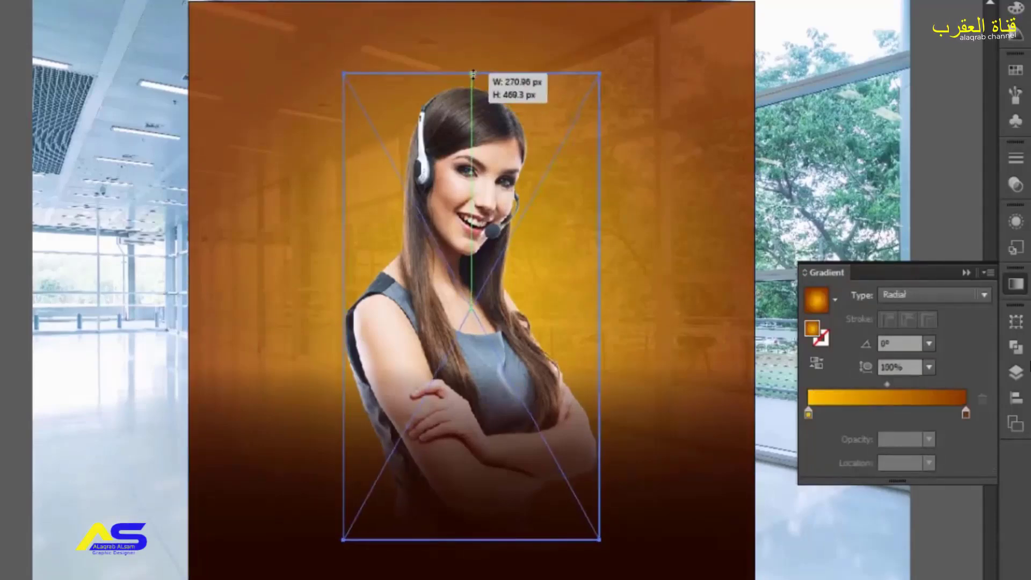
click(957, 129)
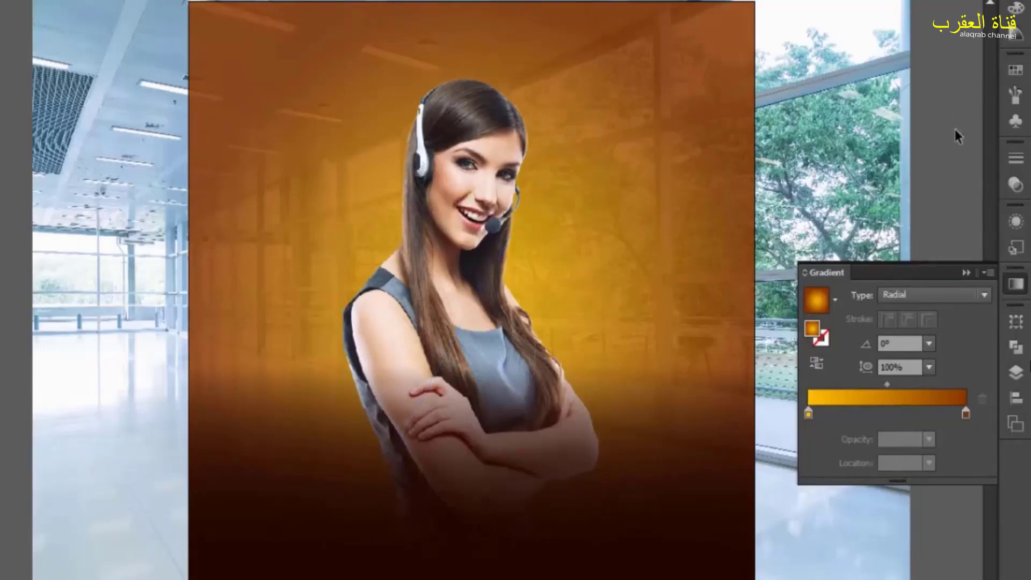
drag(708, 313, 668, 202)
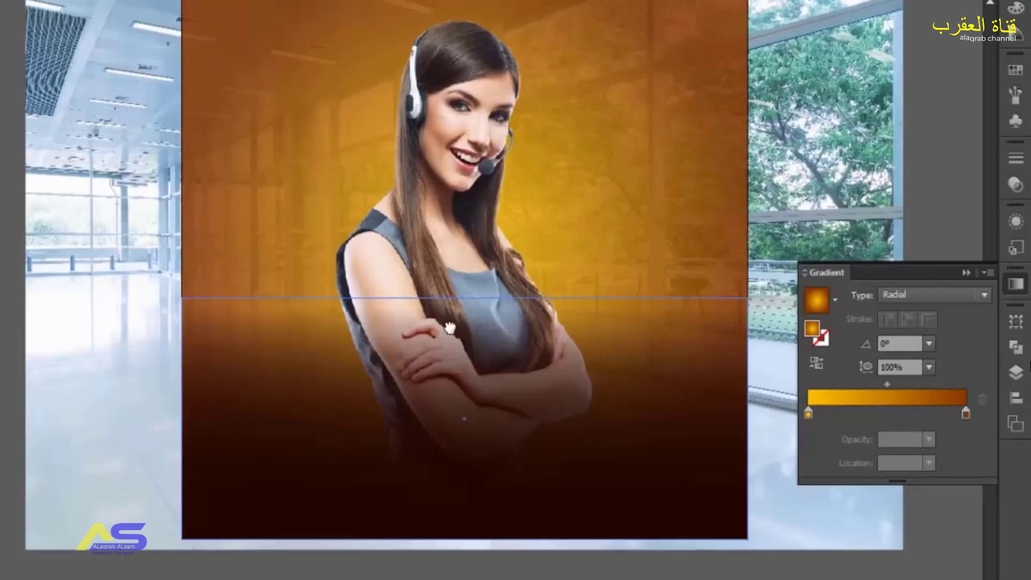
drag(427, 263, 443, 359)
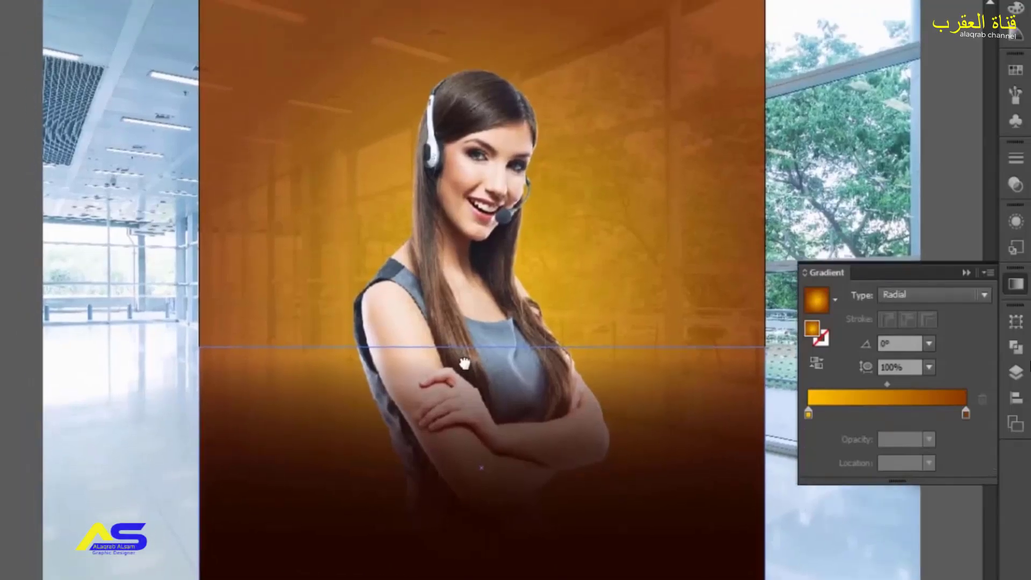
Lock the woman photo with Object > Lock > Selection
click(443, 360)
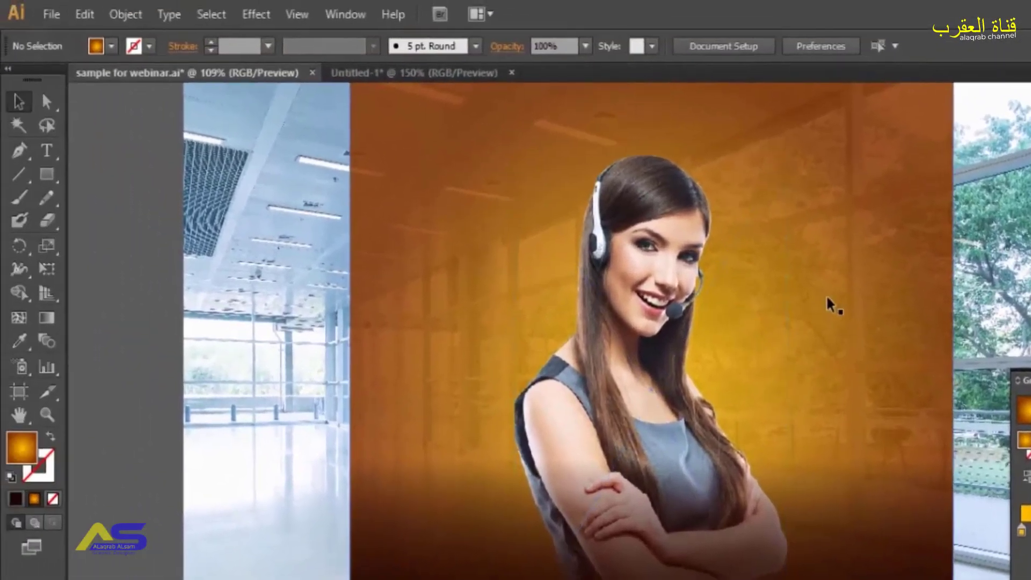
click(618, 234)
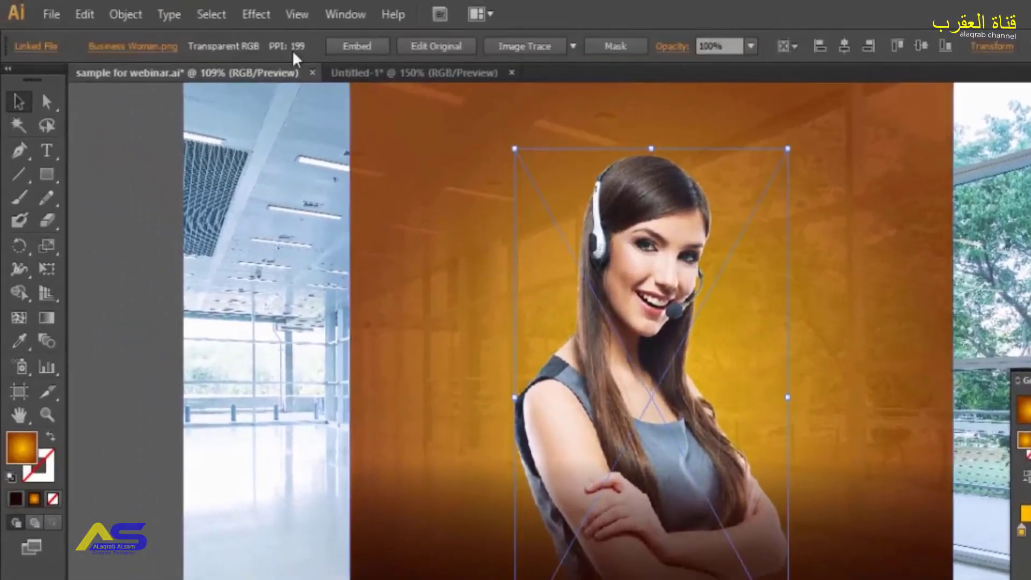
click(126, 11)
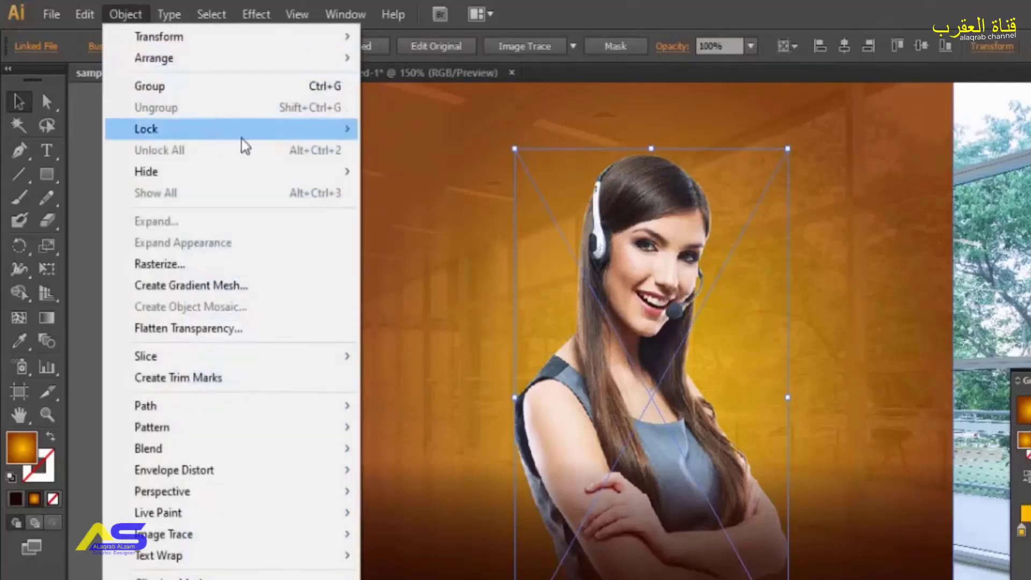
mouse_move(146, 129)
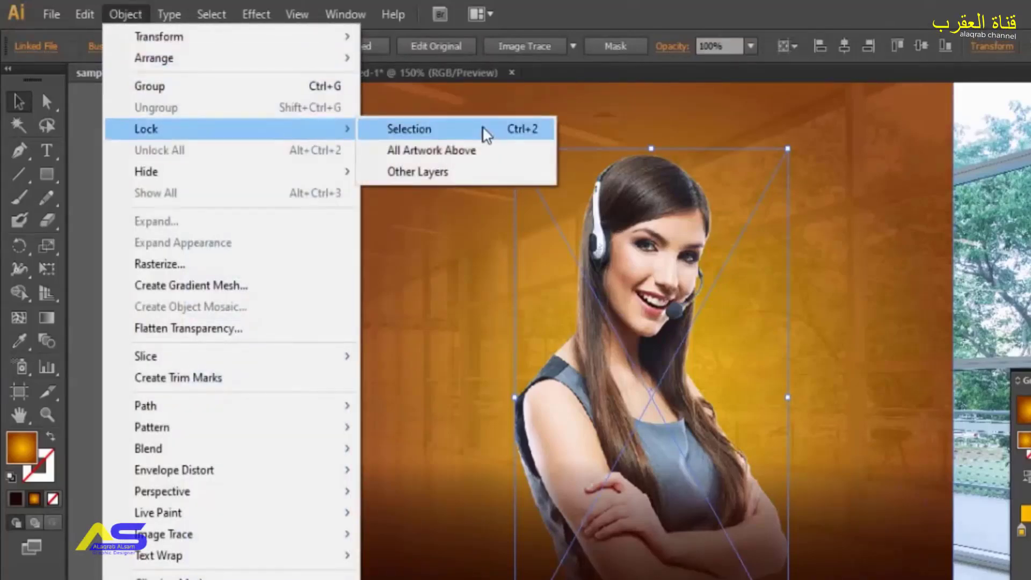
click(486, 130)
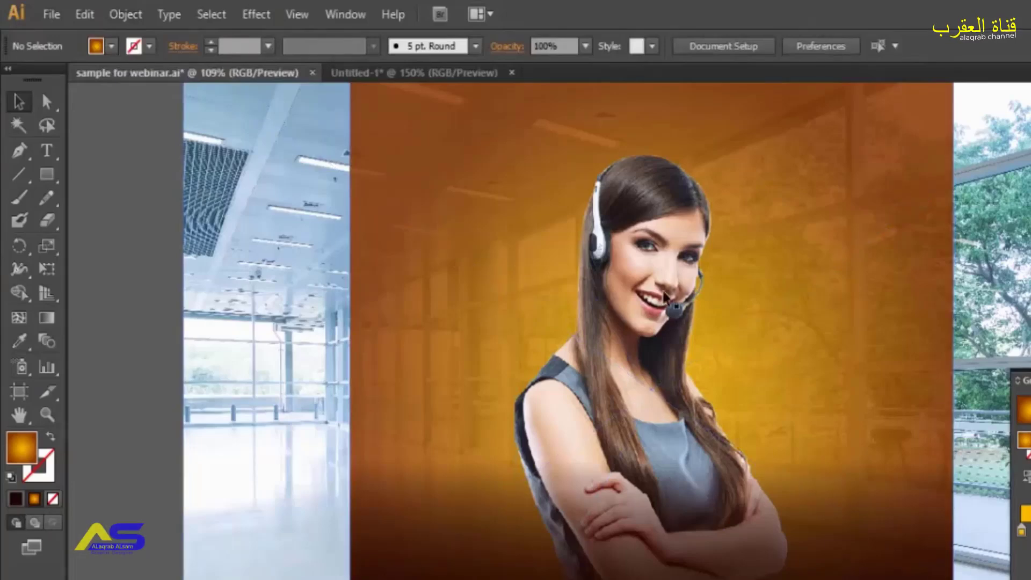
drag(687, 325, 667, 322)
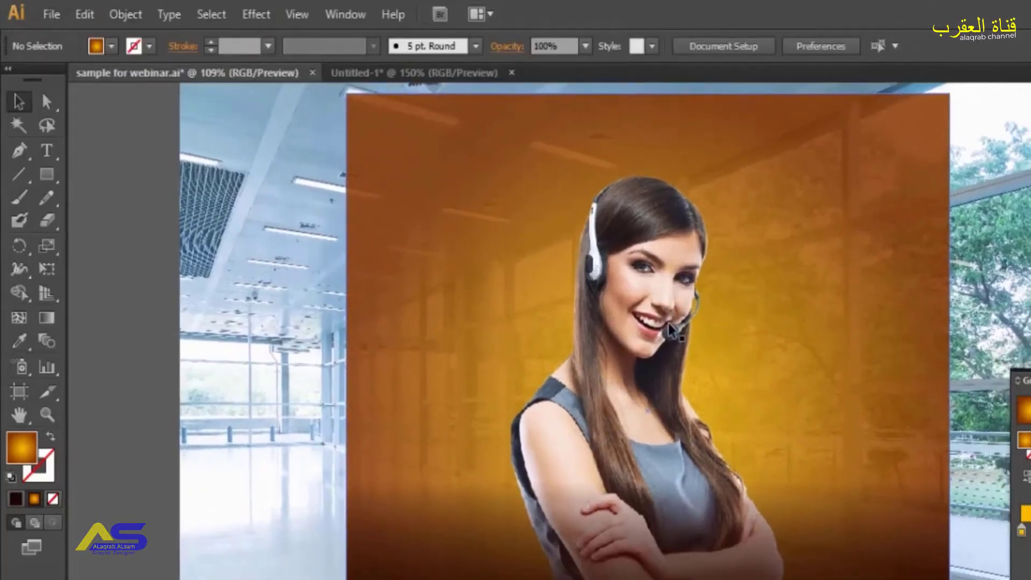
scroll(671, 322, up, 1)
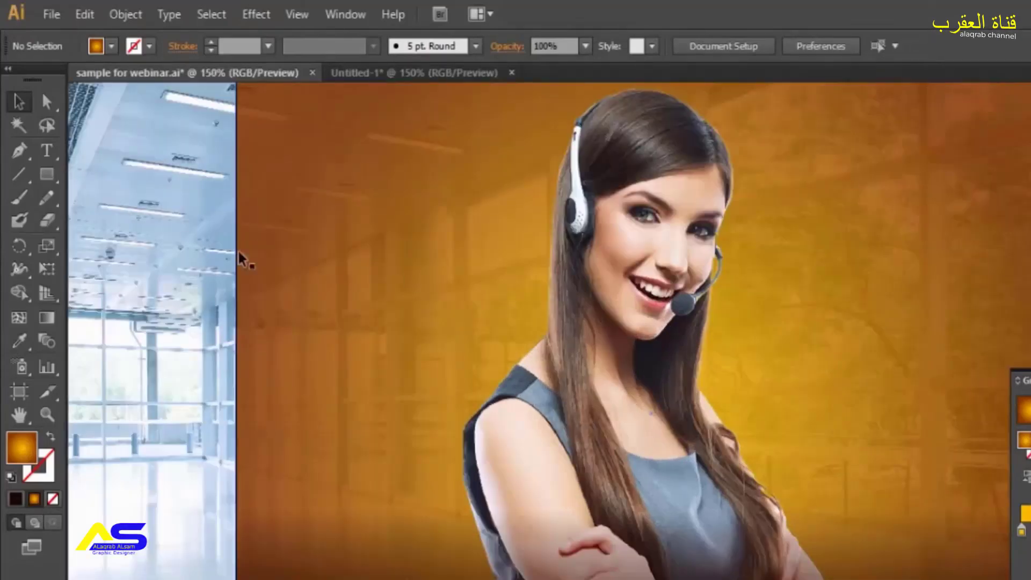
Draw a small circle beside the woman's face with the Ellipse tool
click(46, 175)
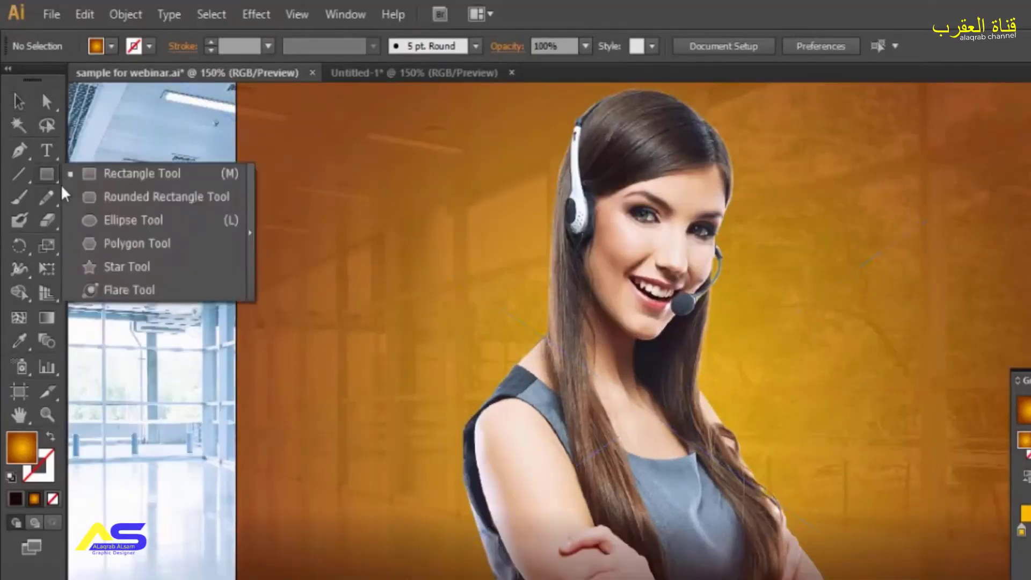
key(l)
drag(768, 270, 814, 317)
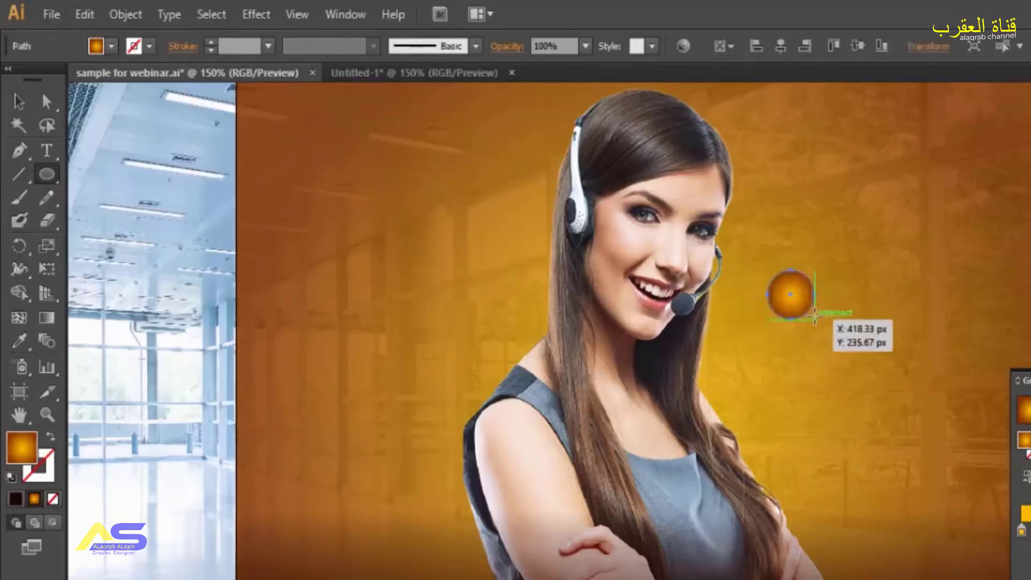
click(13, 99)
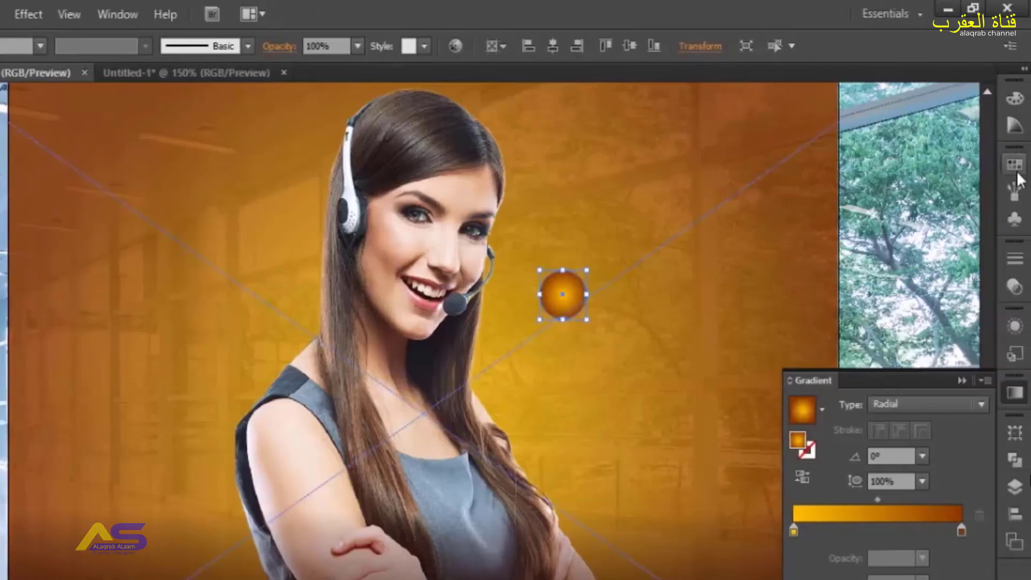
Turn the circle into a white outline and shrink it to about 20 px
click(1014, 164)
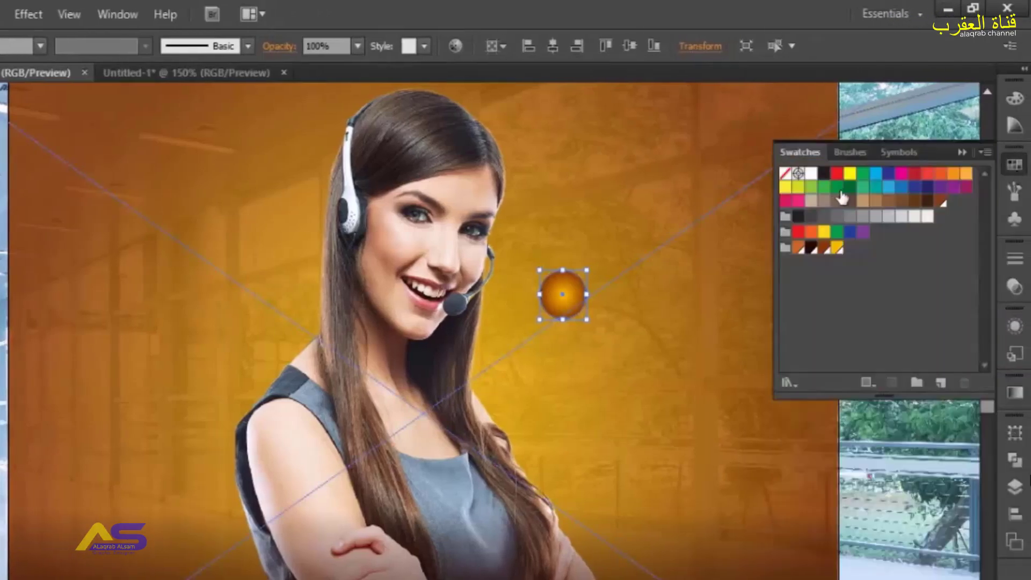
click(812, 174)
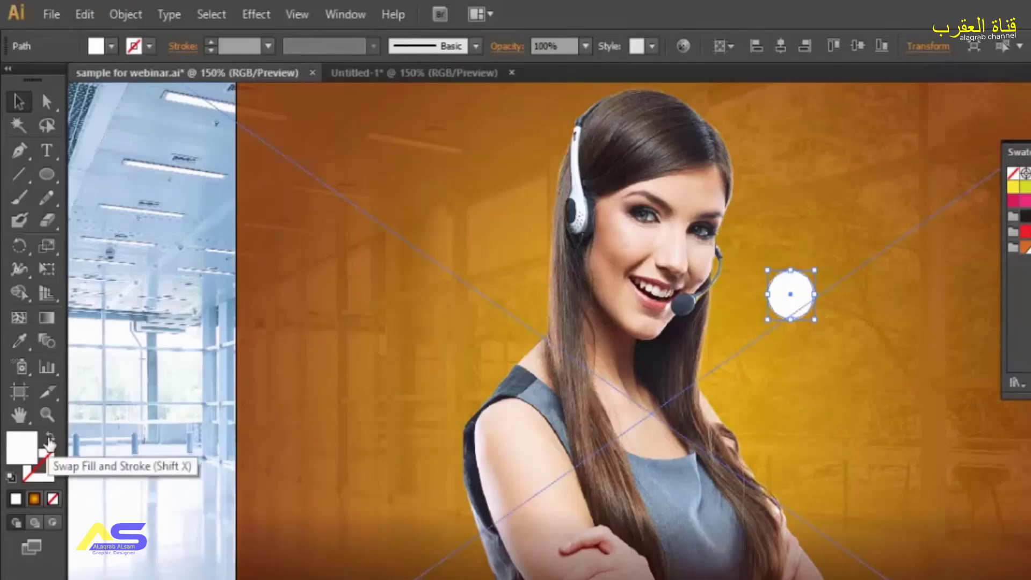
click(50, 439)
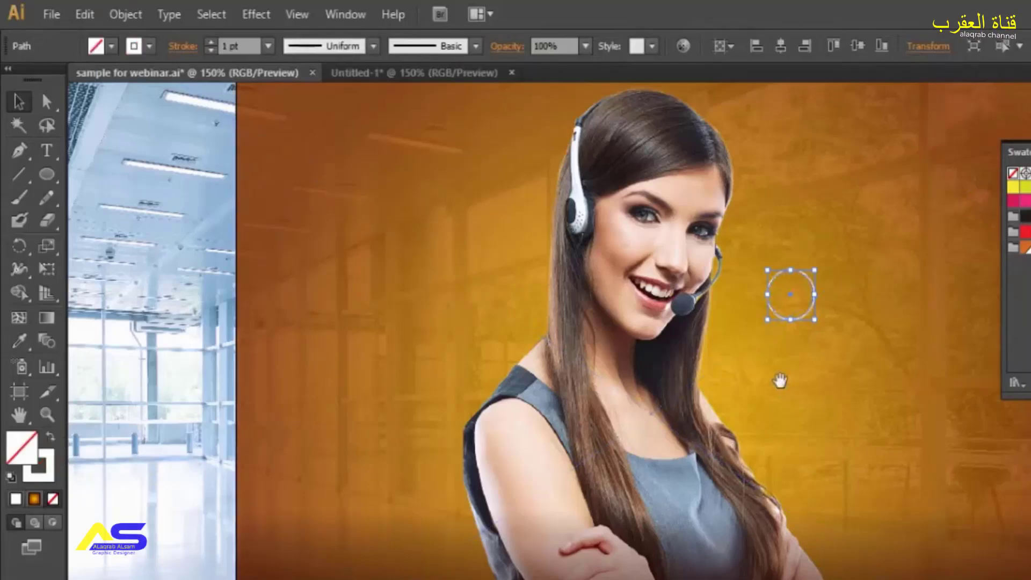
drag(782, 380, 655, 417)
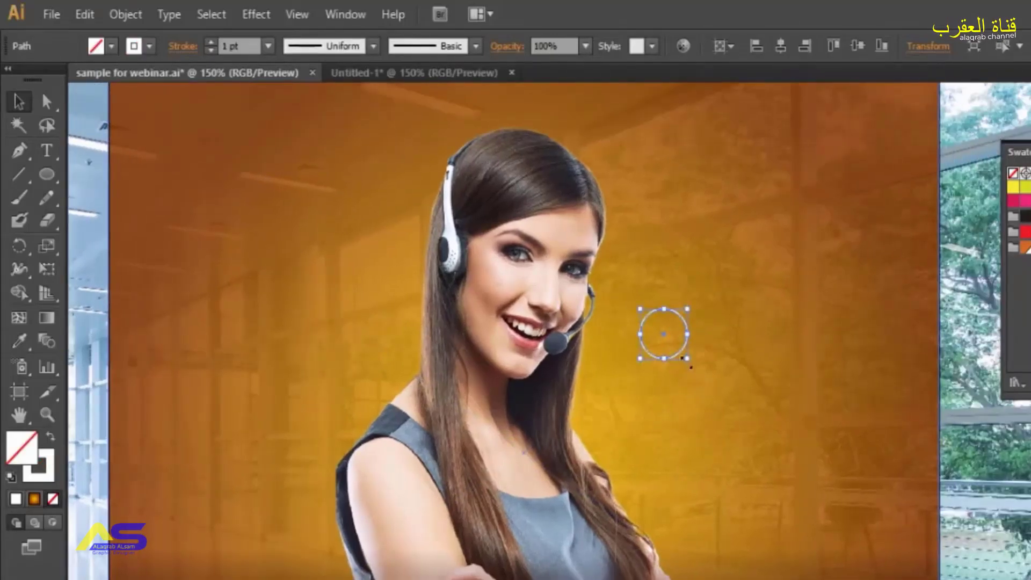
mouse_move(688, 358)
mouse_down()
mouse_move(674, 336)
mouse_move(686, 354)
mouse_move(679, 346)
mouse_move(701, 301)
mouse_up()
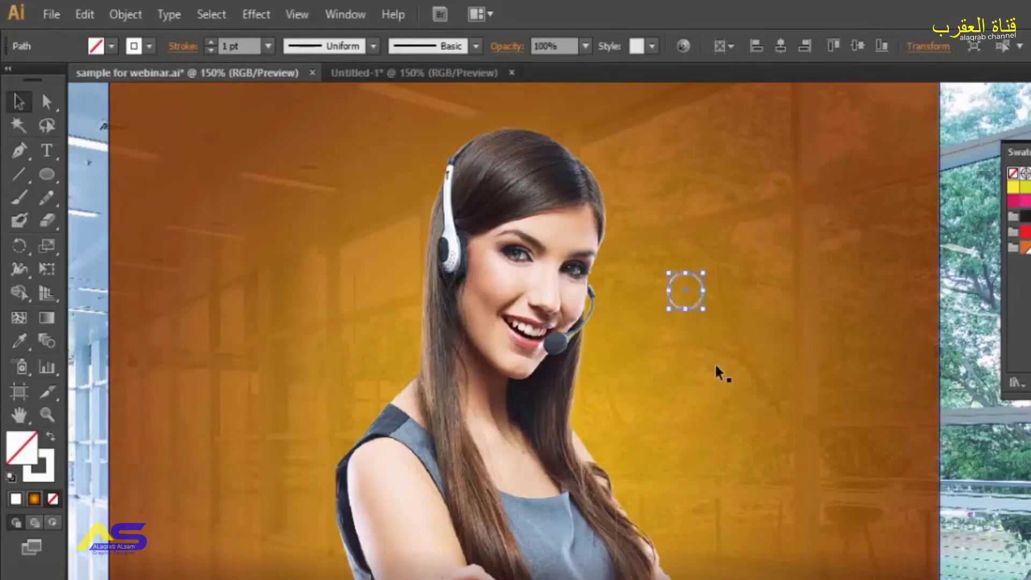
drag(720, 370, 763, 407)
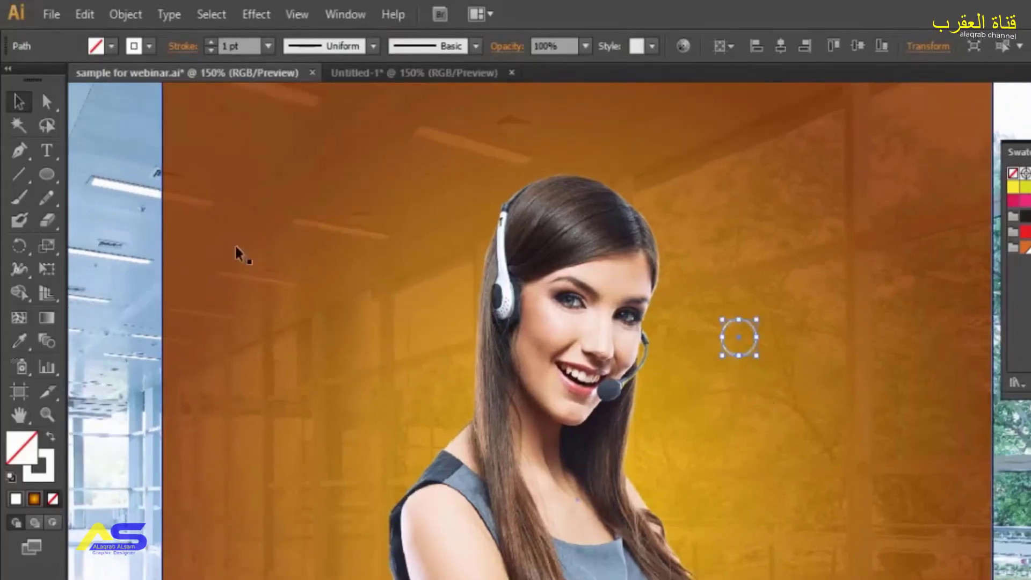
drag(47, 174, 122, 248)
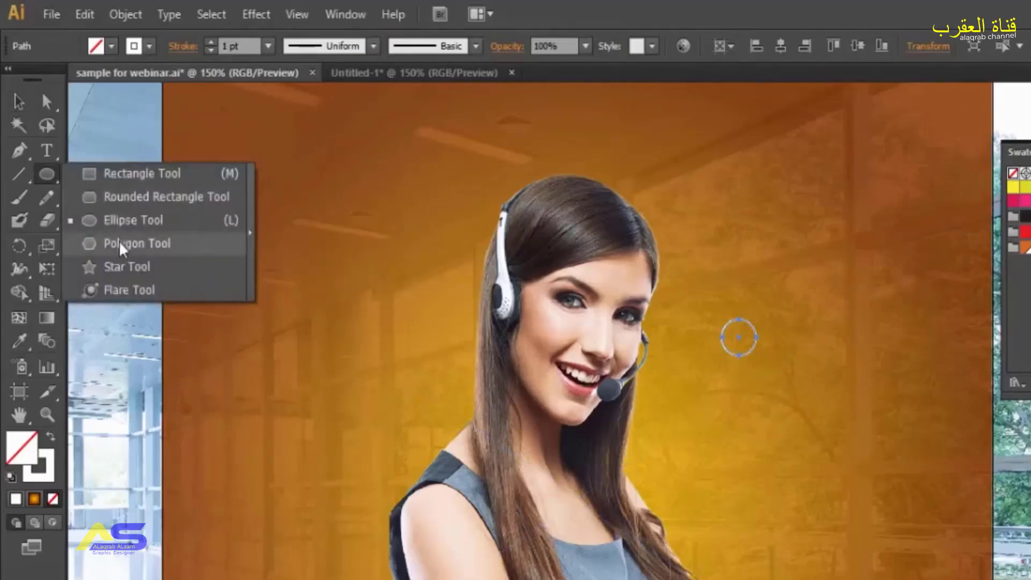
Draw a triangle, move it over the woman's face, and layer it beneath her photo
click(121, 246)
mouse_move(299, 335)
mouse_down()
mouse_move(342, 377)
mouse_move(352, 492)
mouse_move(367, 497)
mouse_up()
click(19, 101)
click(264, 251)
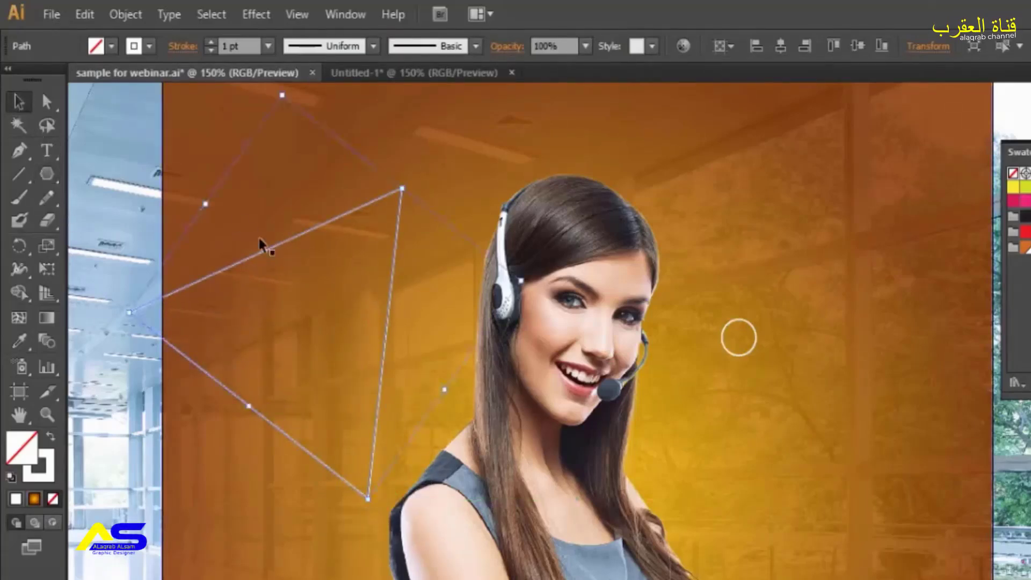
mouse_move(276, 252)
mouse_down()
mouse_move(556, 295)
mouse_move(519, 313)
mouse_up()
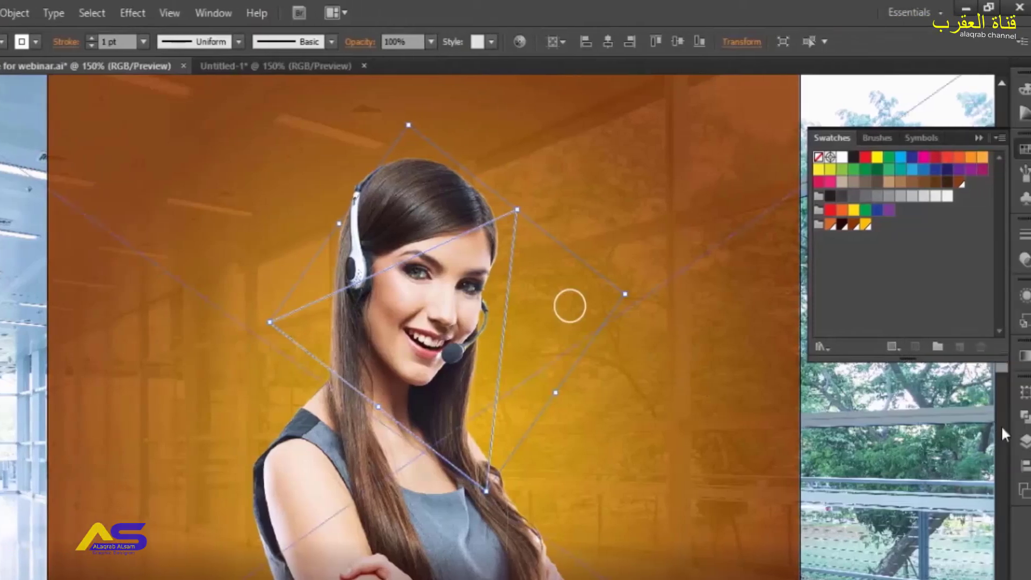
click(1017, 442)
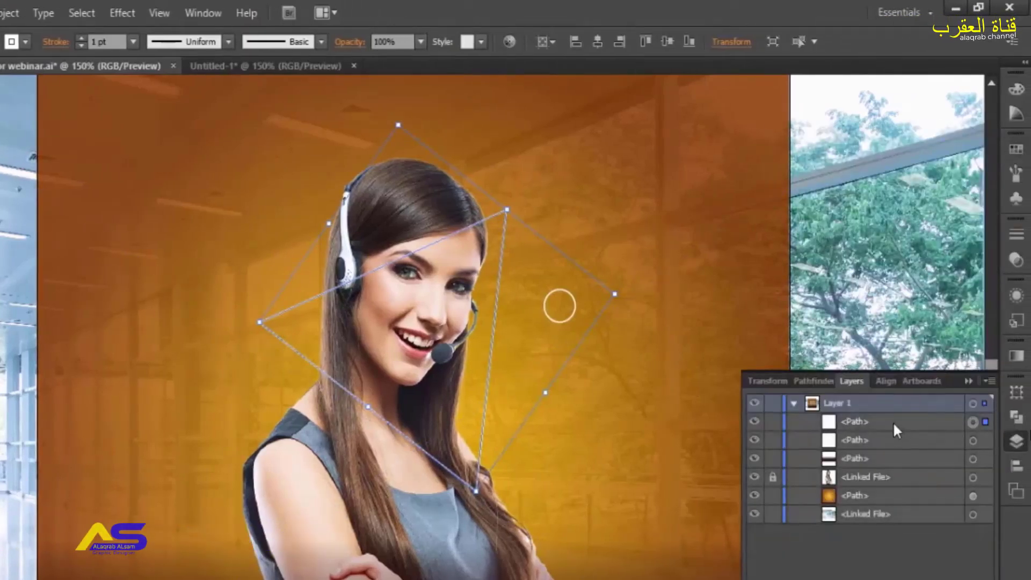
drag(892, 427, 883, 486)
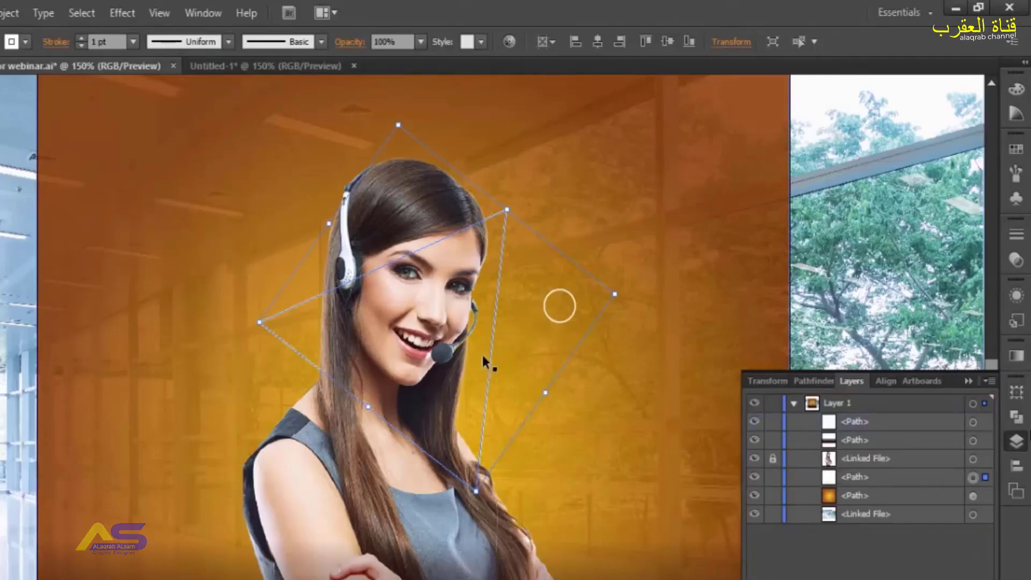
Enlarge the triangle outline and nudge it up and to the right
drag(487, 354, 471, 421)
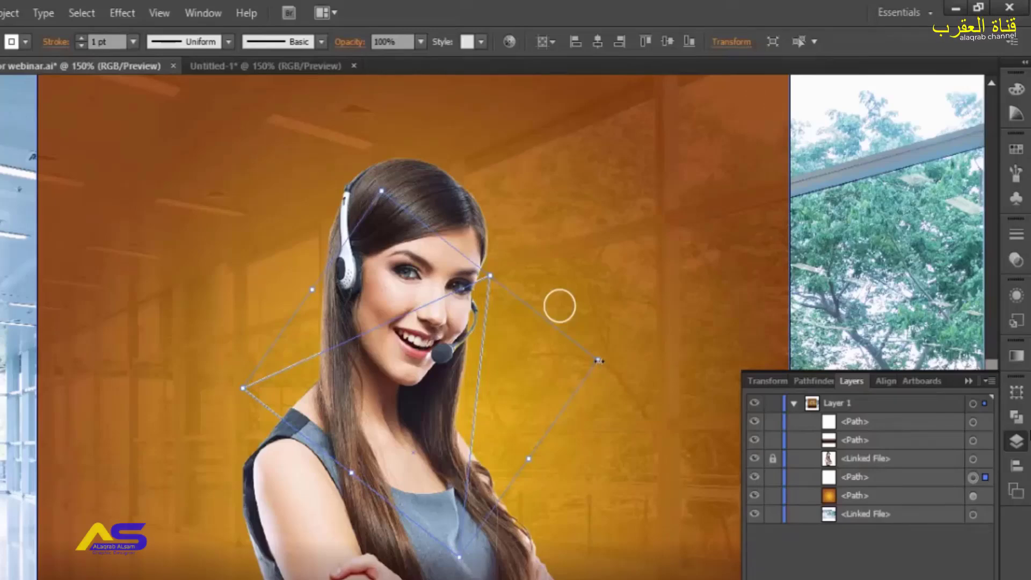
drag(598, 361, 651, 362)
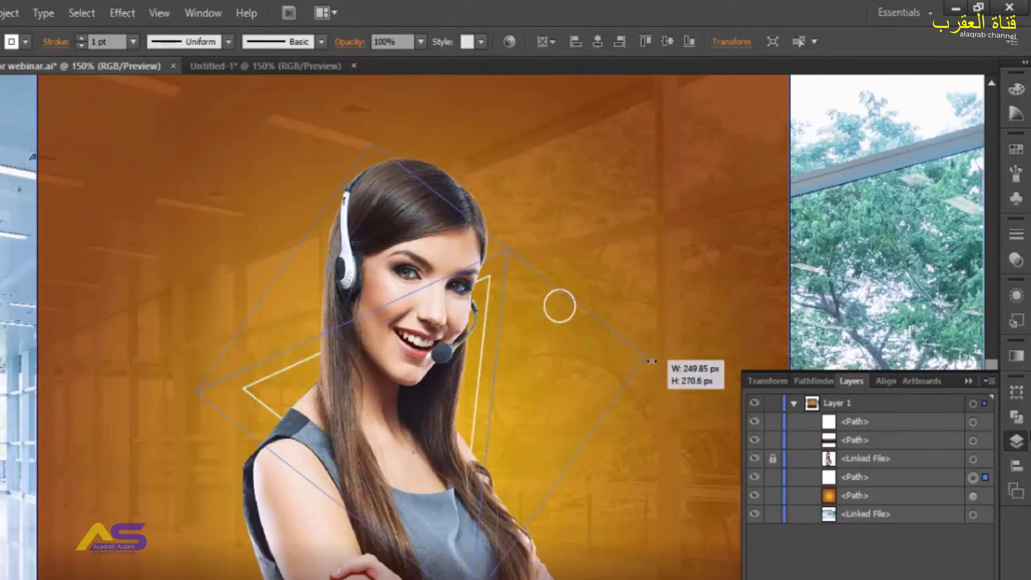
drag(651, 362, 674, 354)
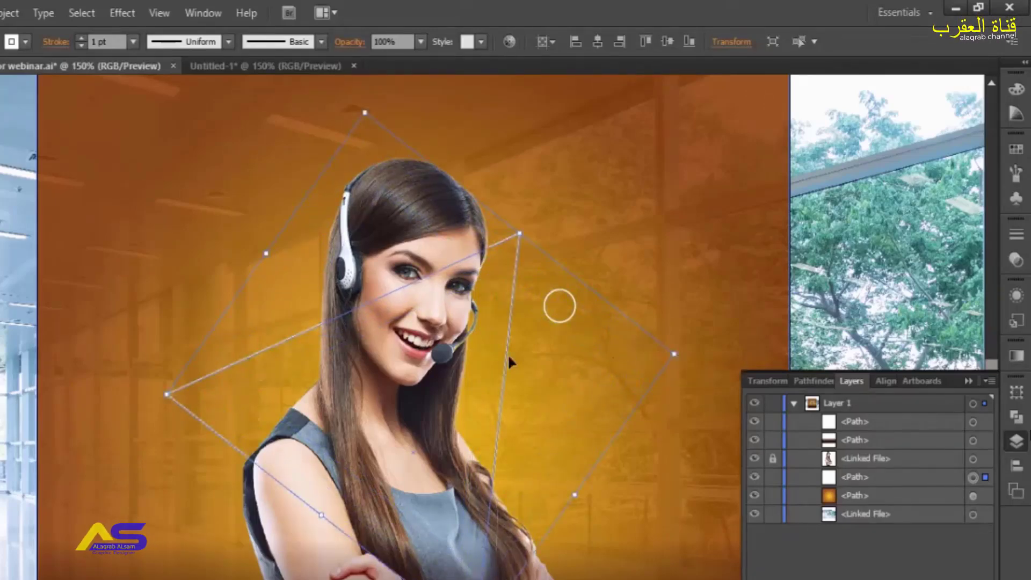
key(shift+Right)
key(shift+Right)
key(shift+Right)
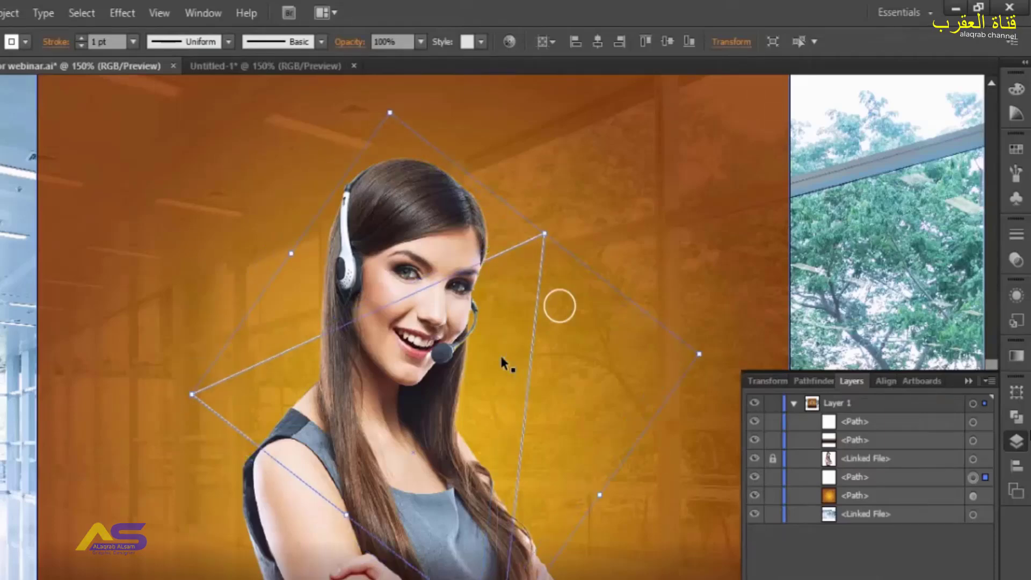
key(shift+Up)
key(shift+Up)
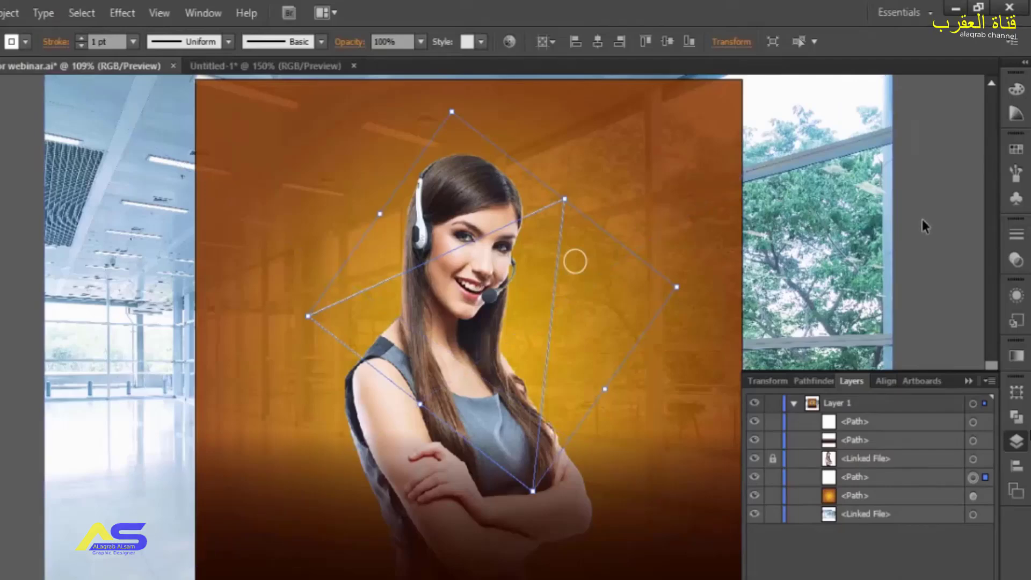
click(935, 221)
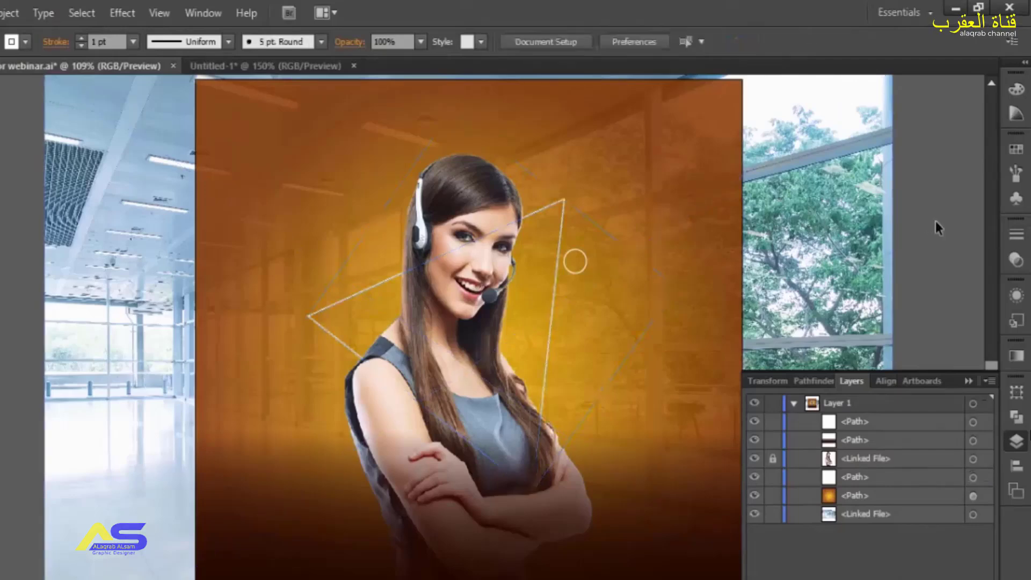
Move the small circle to the right of the triangle
click(586, 270)
drag(586, 269, 619, 282)
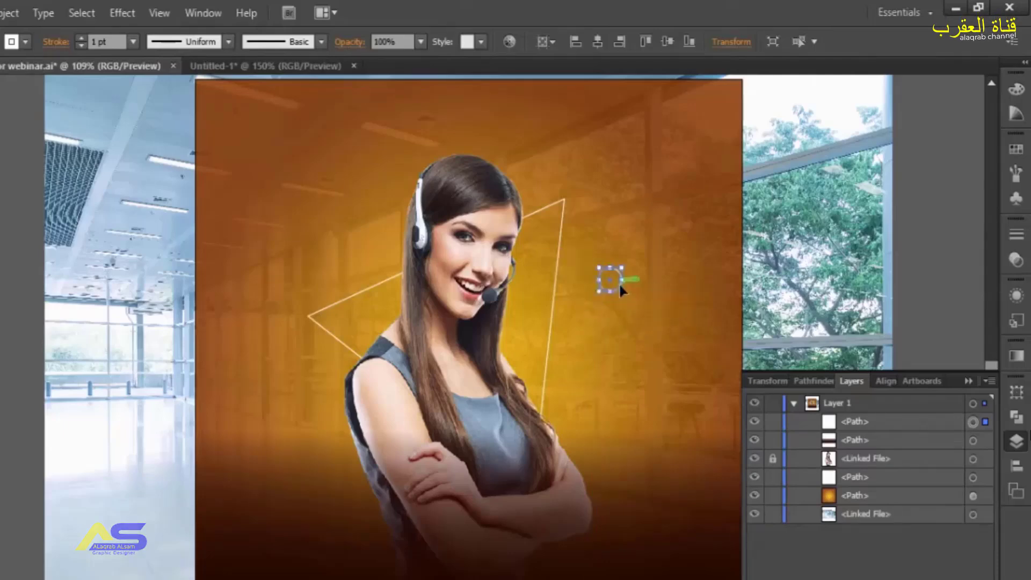
click(906, 278)
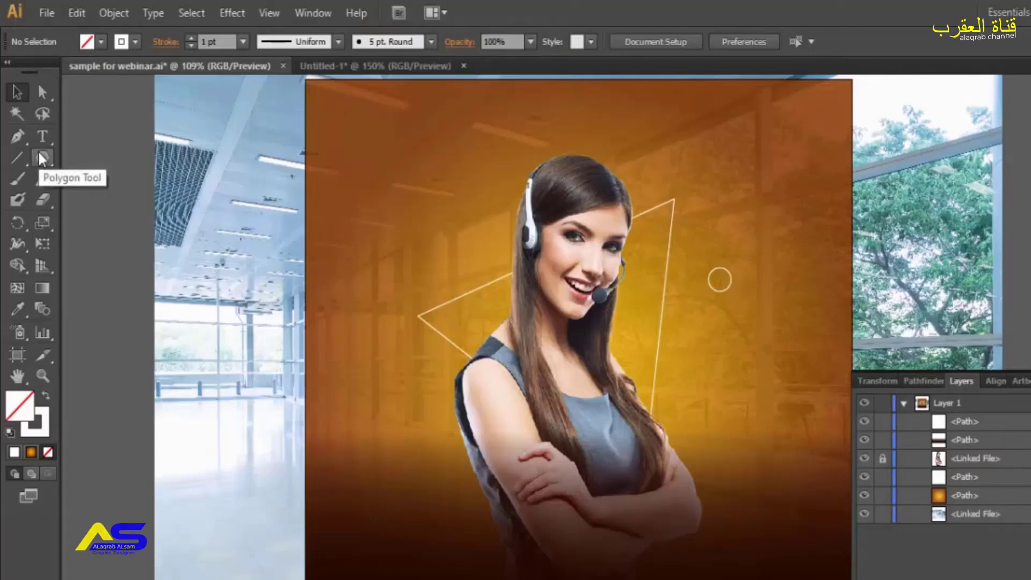
Draw a six-sided polygon to the left of the woman
drag(43, 159, 79, 179)
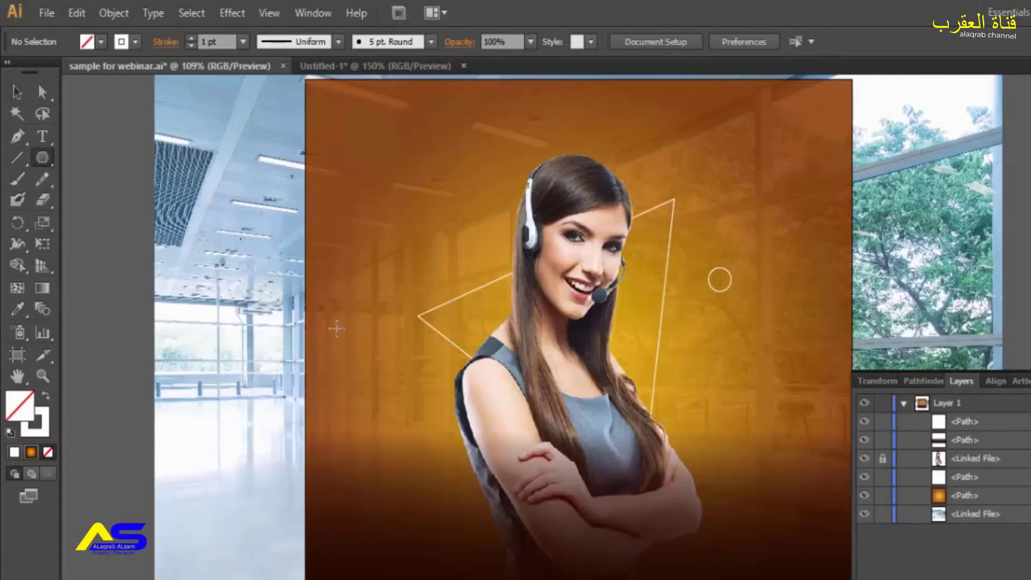
drag(336, 328, 378, 385)
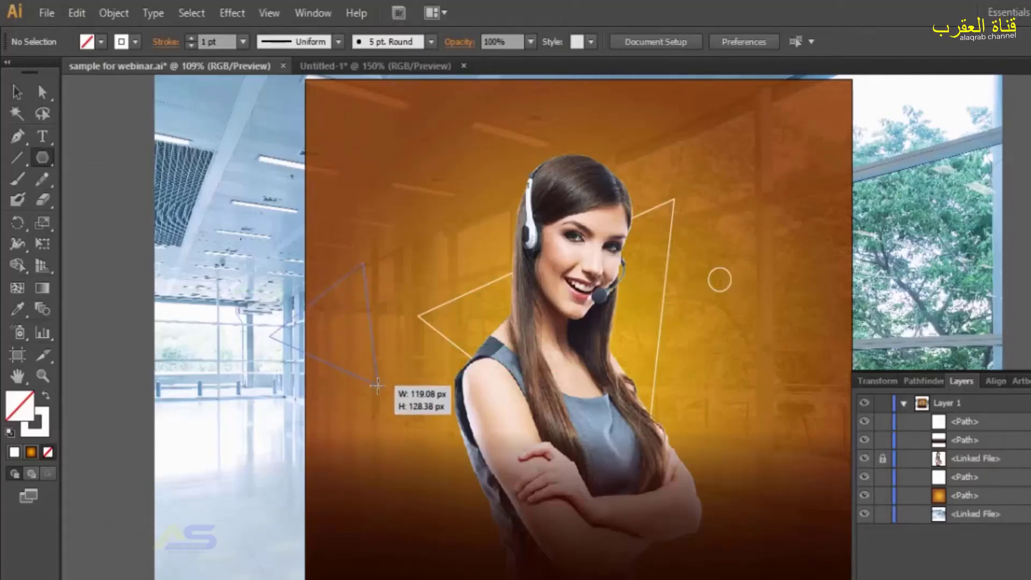
key(Up)
key(Up)
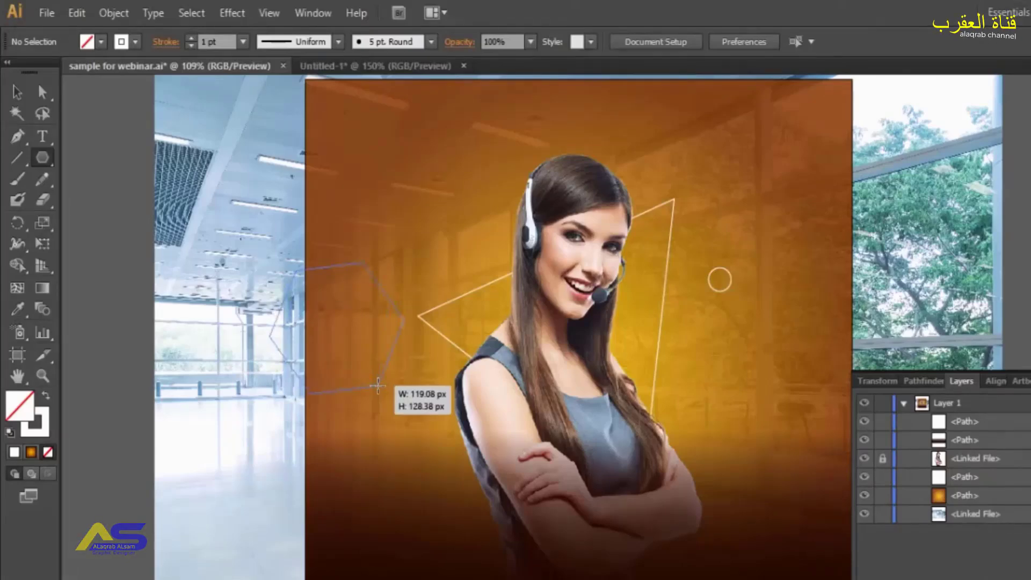
drag(377, 385, 395, 386)
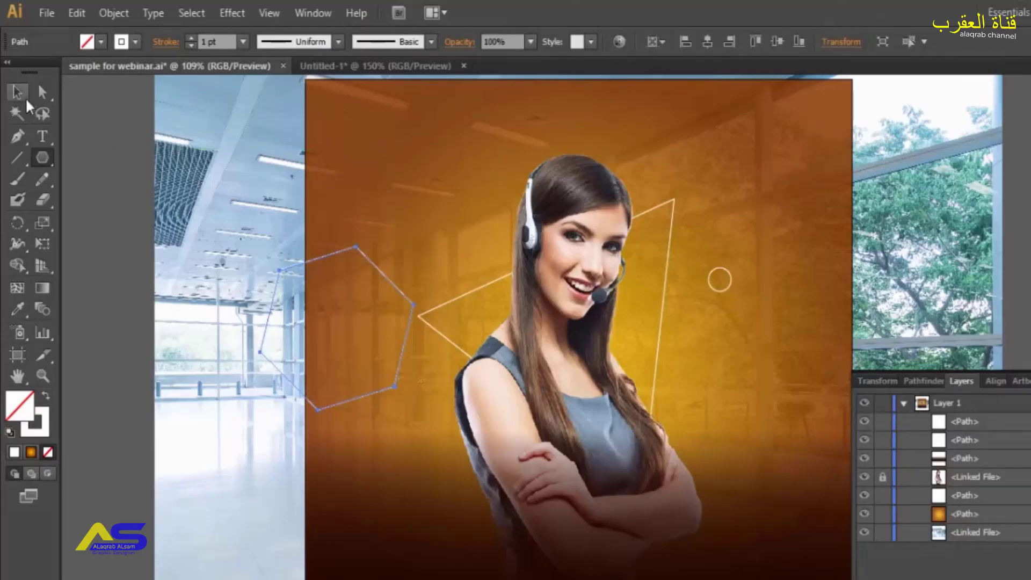
key(v)
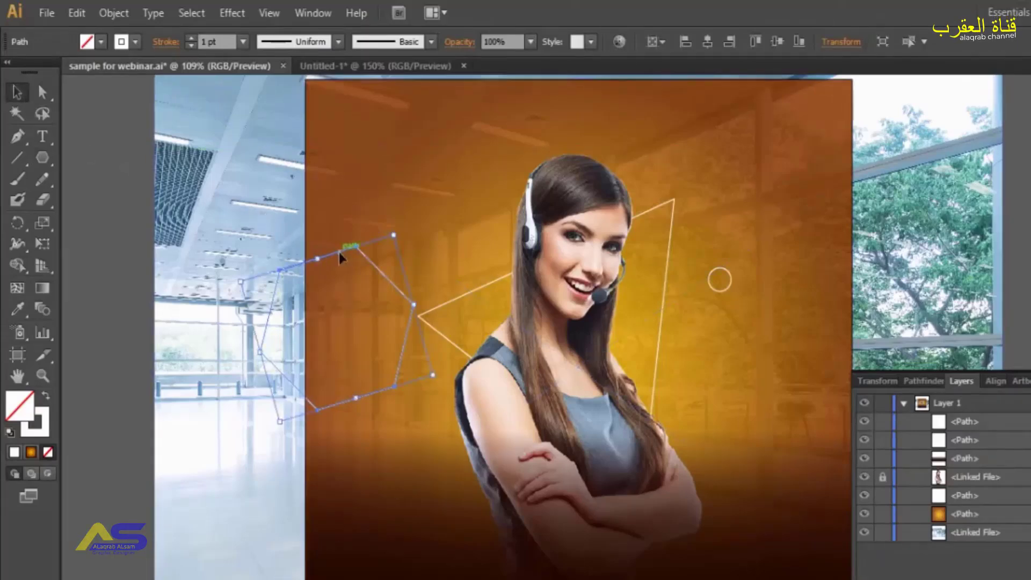
Shrink the hexagon and position it beside the woman's shoulder
drag(336, 253, 455, 445)
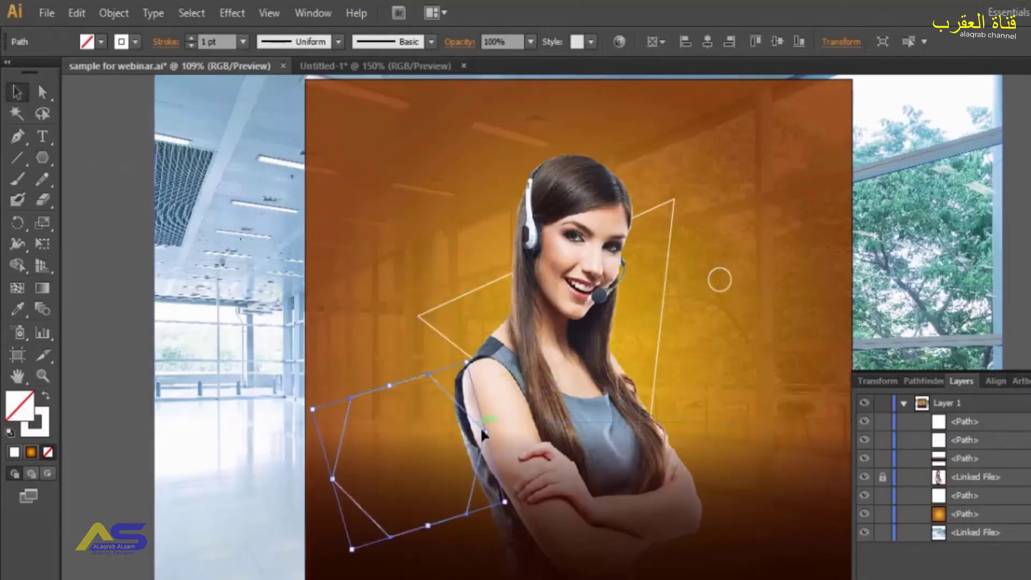
drag(483, 432, 432, 451)
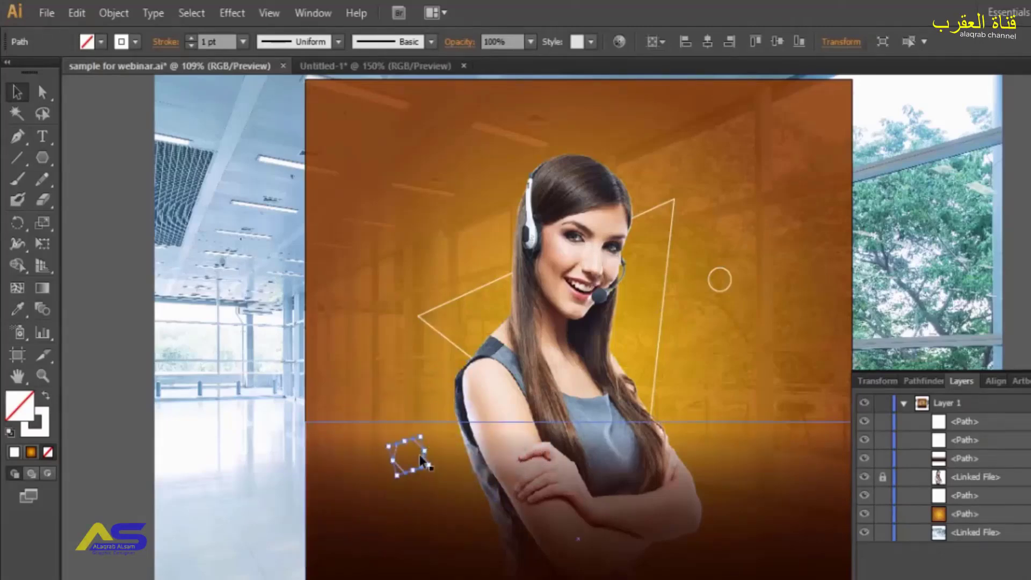
drag(429, 468, 438, 418)
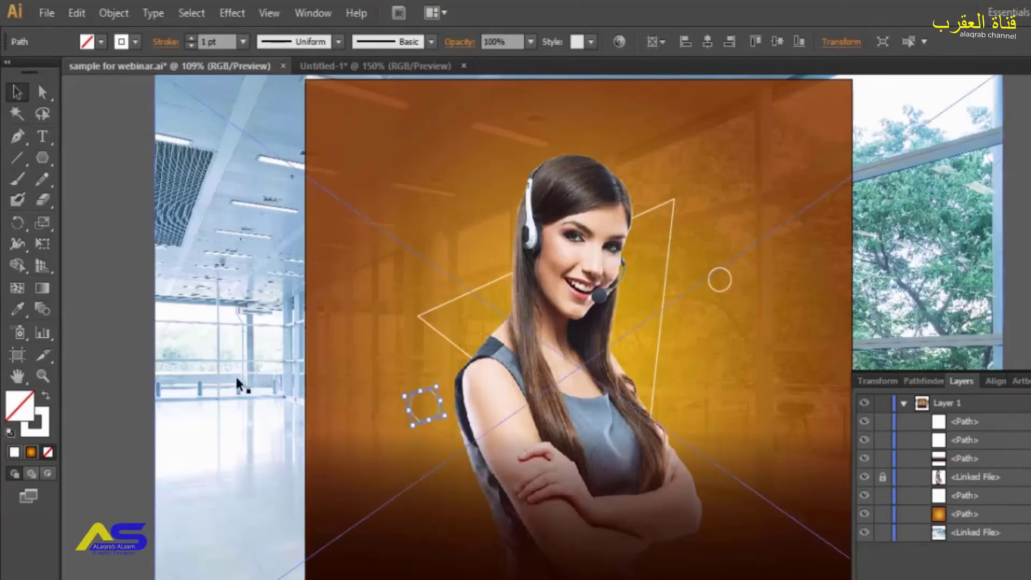
click(134, 314)
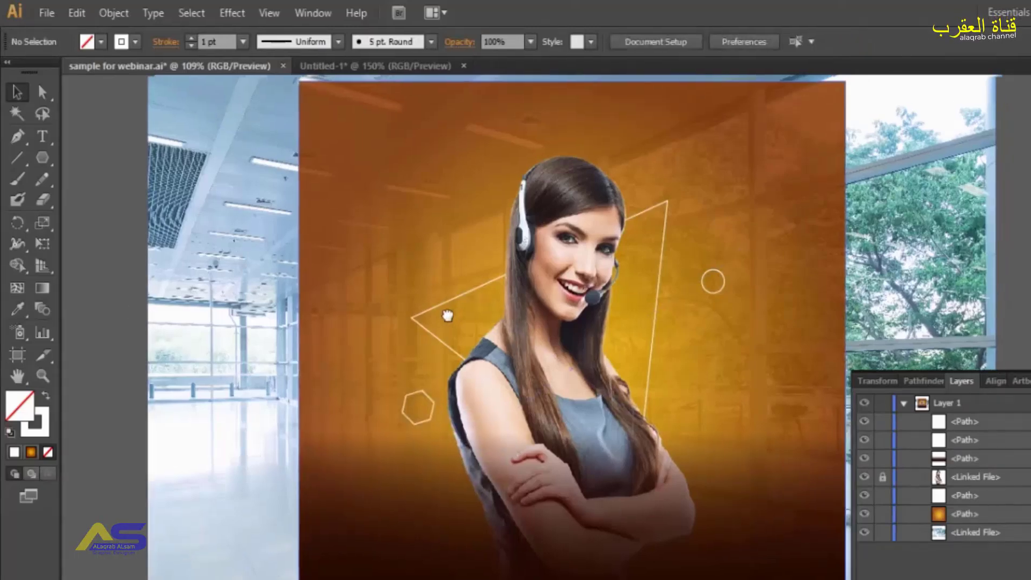
scroll(448, 321, right, 3)
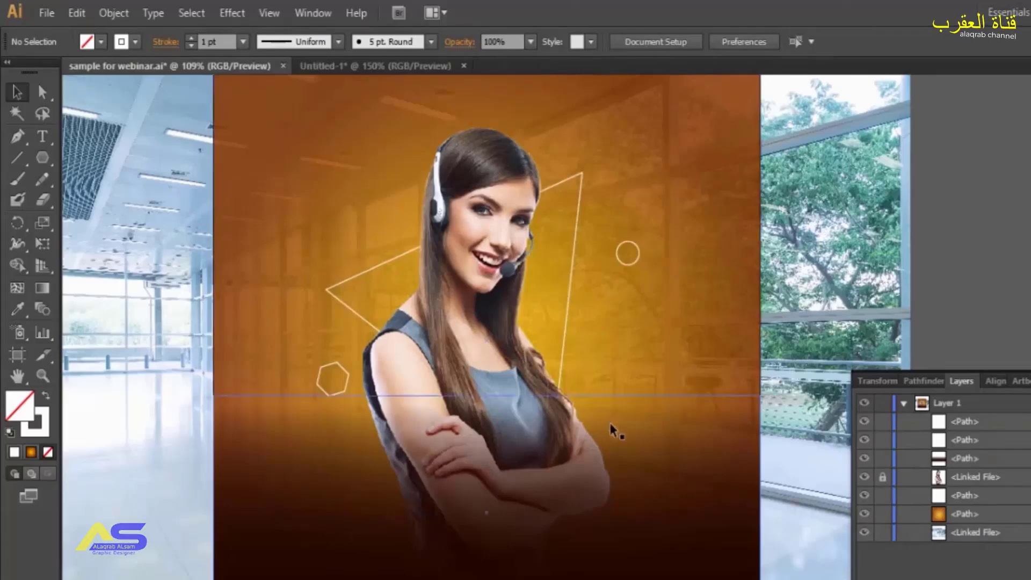
Duplicate the large triangle outline and shrink the copy to the right of the woman
click(570, 310)
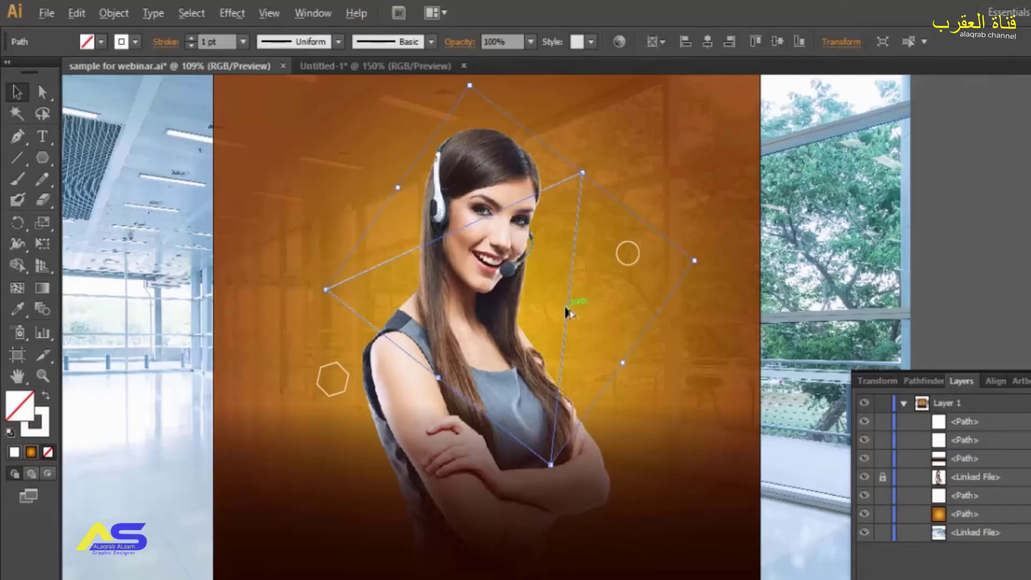
drag(567, 311, 732, 406)
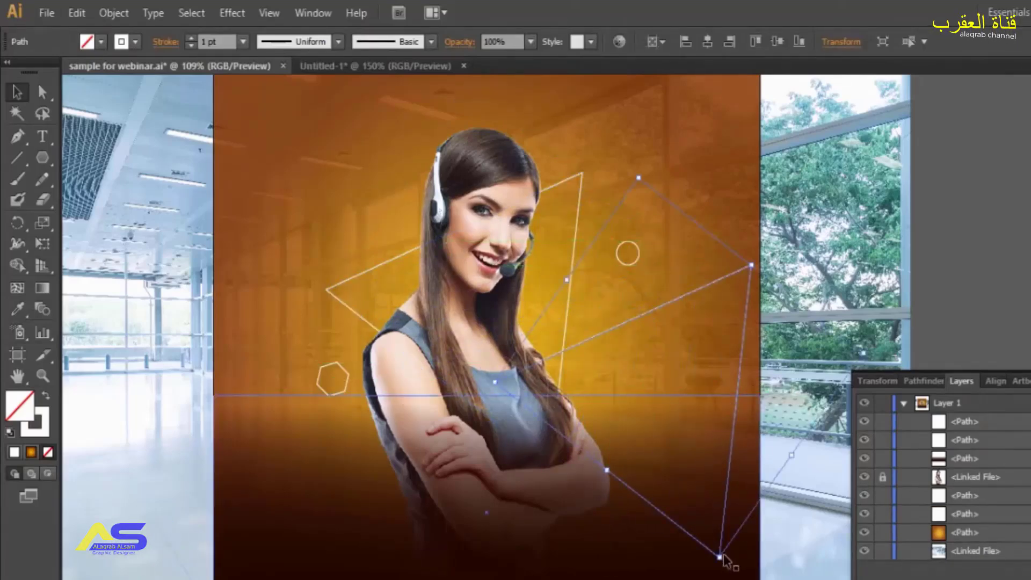
mouse_move(720, 557)
mouse_down()
mouse_move(693, 380)
mouse_move(590, 351)
mouse_move(602, 372)
mouse_up()
click(983, 309)
drag(689, 305, 700, 327)
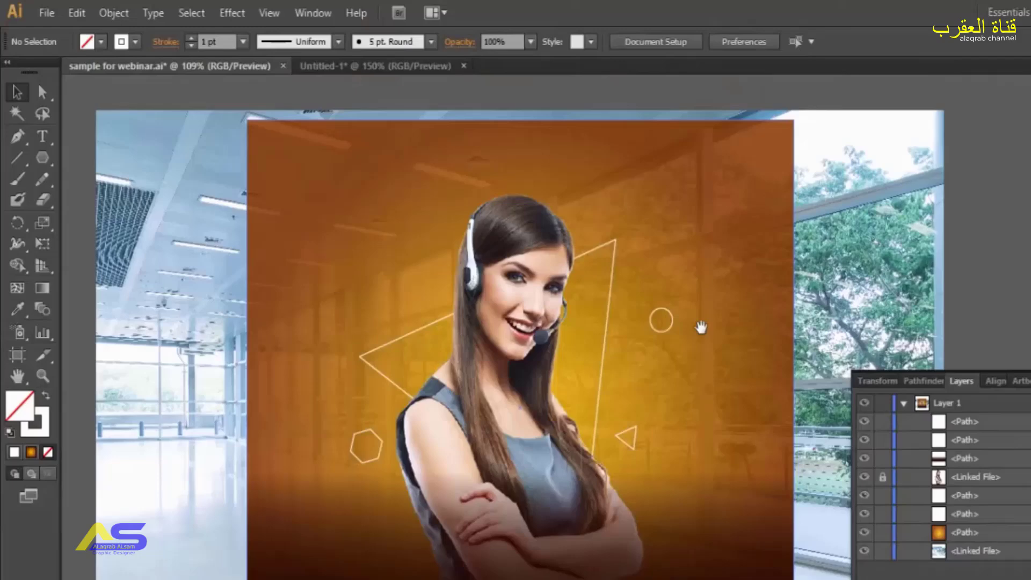
Set the small triangle, small circle, large triangle and hexagon outlines to 50% opacity
click(628, 430)
shift+click(661, 332)
shift+click(610, 290)
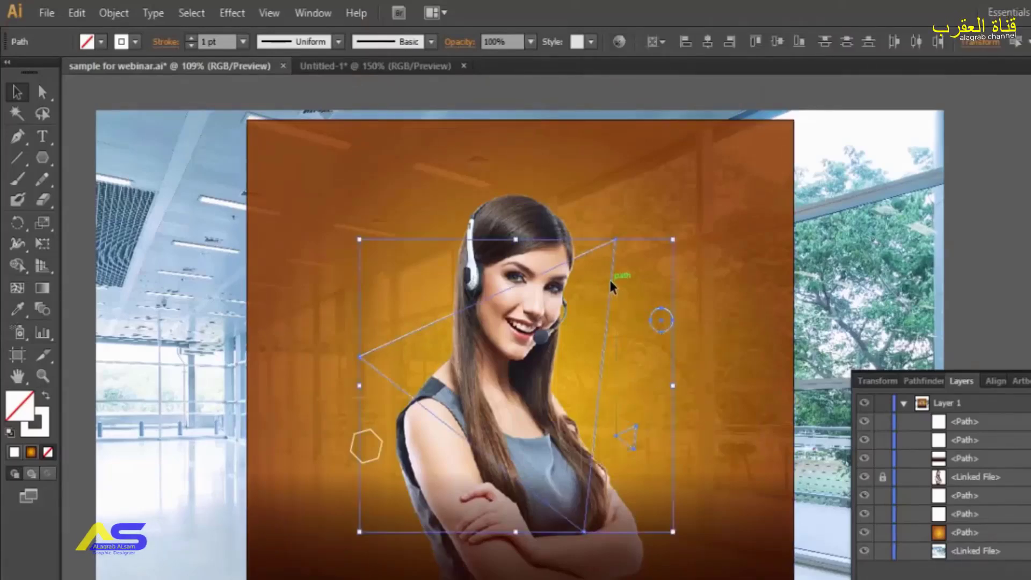
shift+click(377, 436)
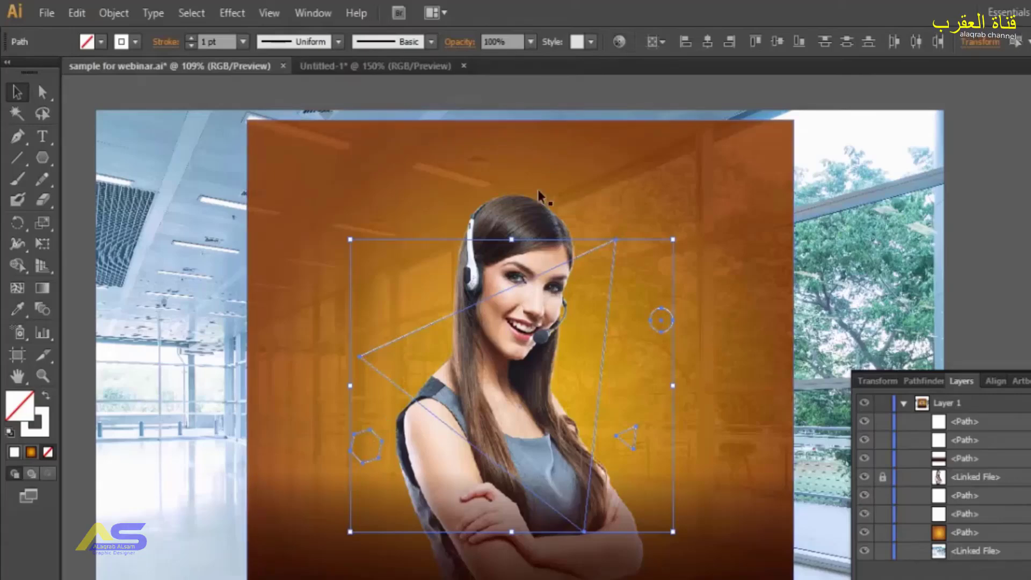
click(530, 41)
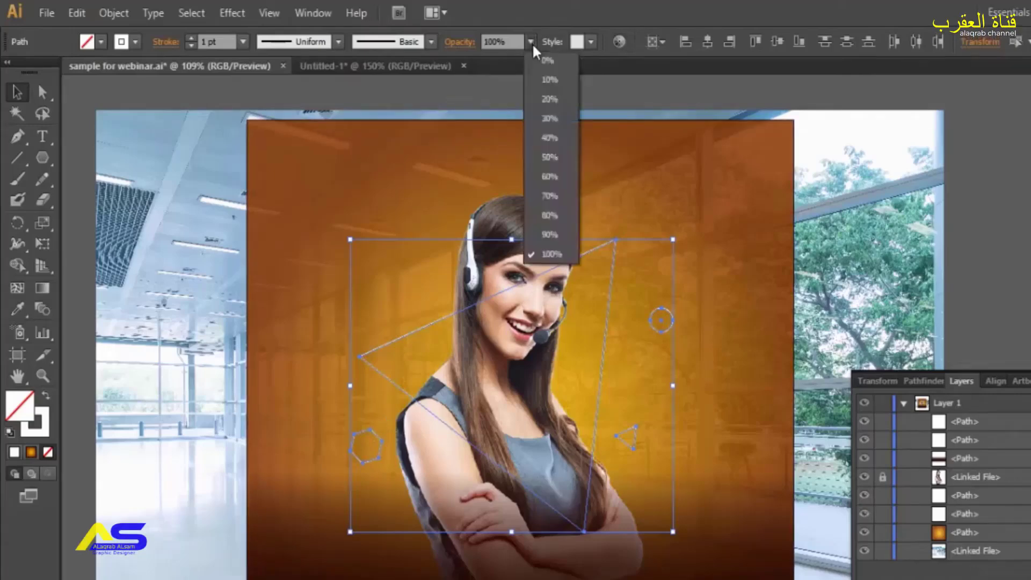
click(547, 159)
click(959, 242)
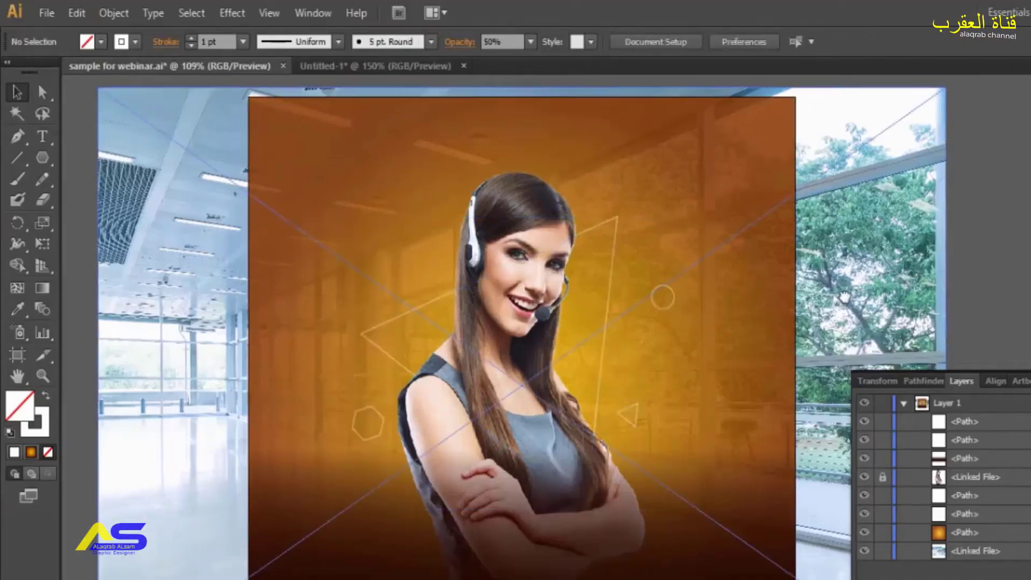
drag(844, 297, 851, 258)
drag(792, 309, 824, 274)
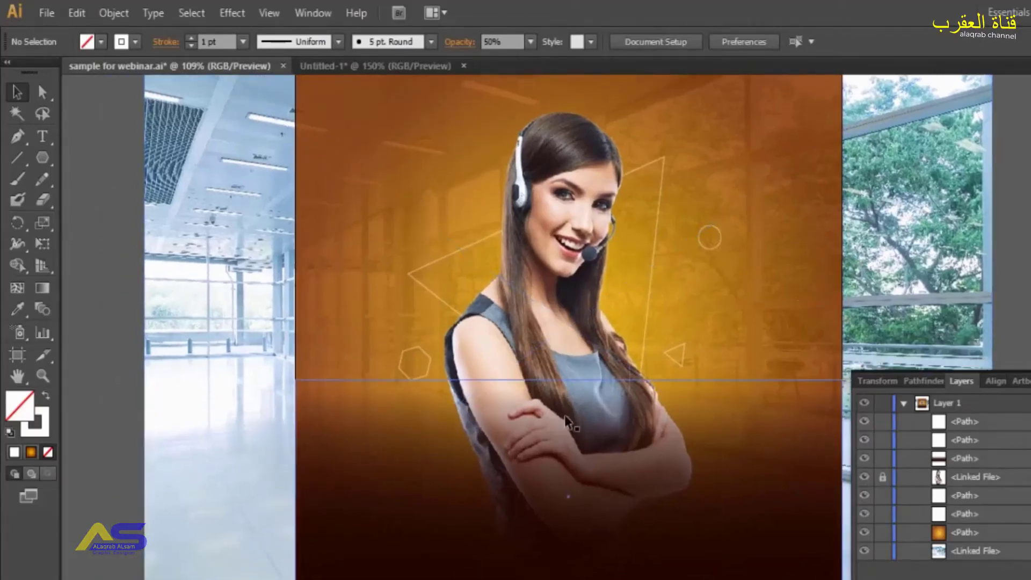
Add a 'WEBINAR' text line and move it onto the woman's chest
click(42, 136)
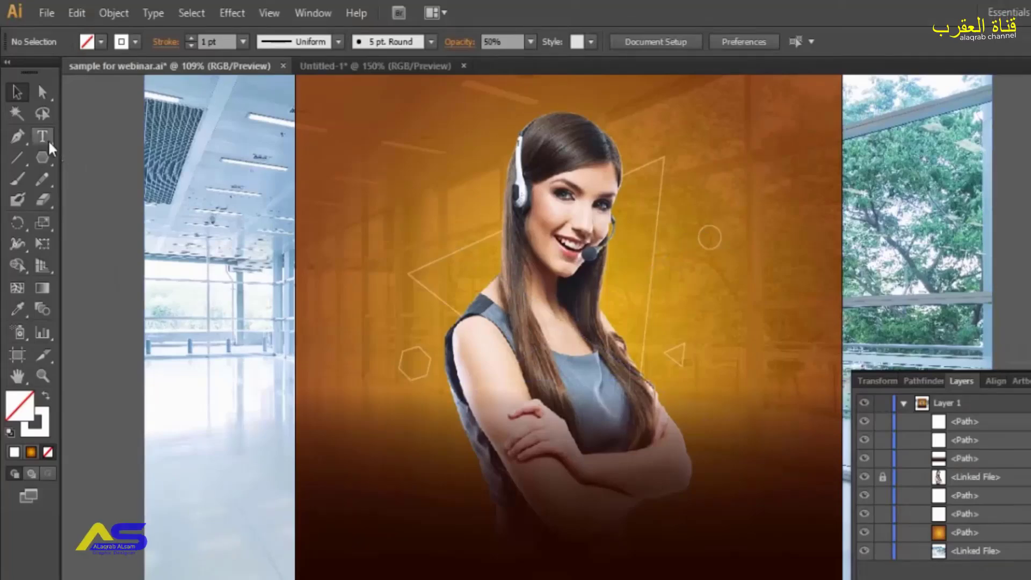
click(327, 298)
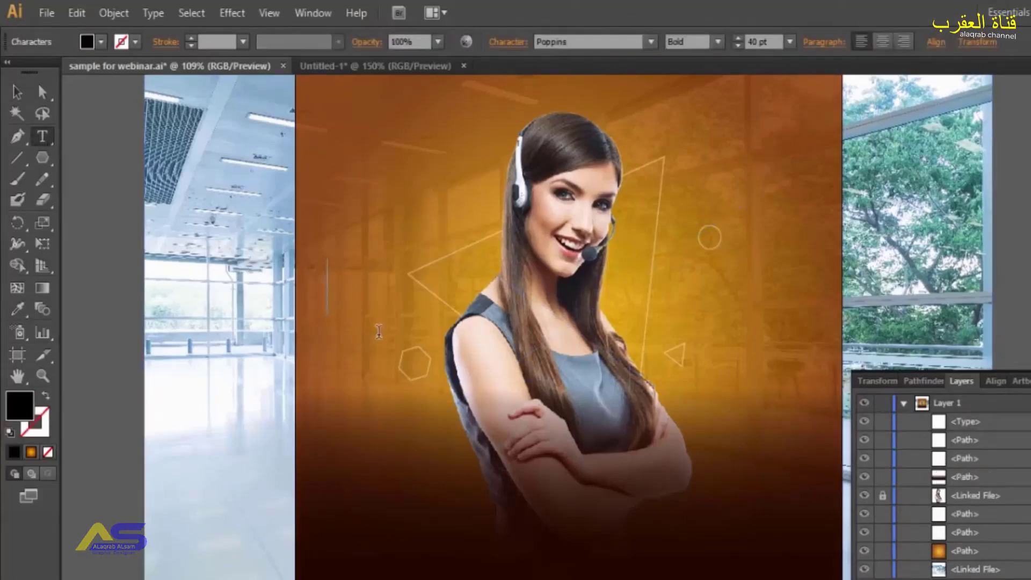
text(WEBINAR)
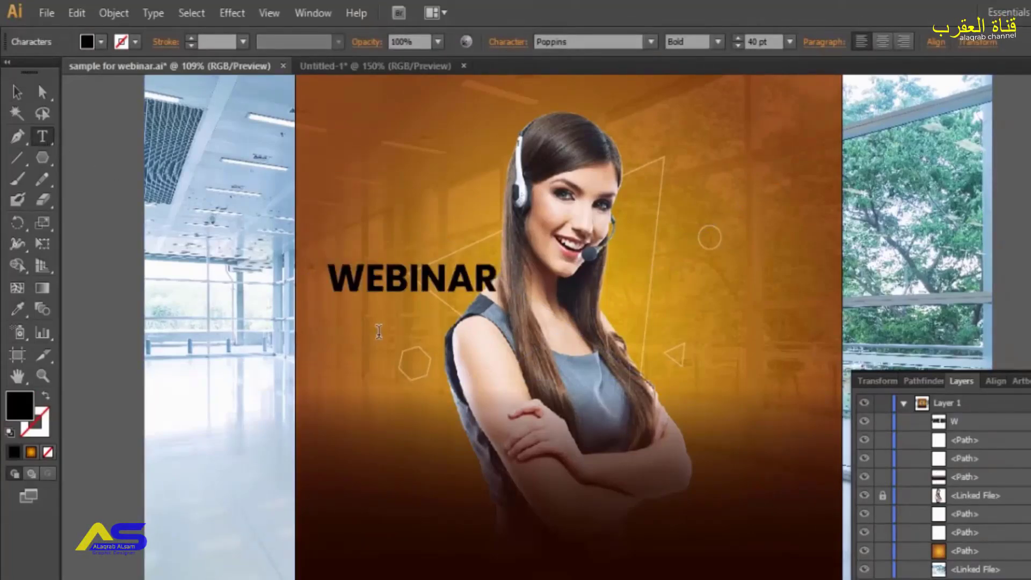
key(Escape)
drag(400, 280, 564, 409)
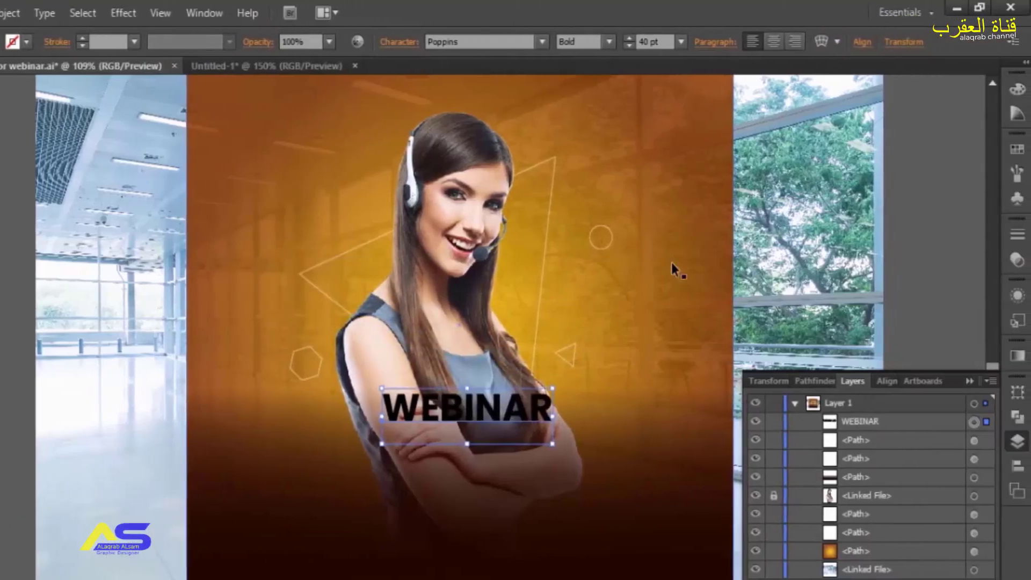
Make WEBINAR white and centre-aligned, positioned over the crossed arms
click(1007, 151)
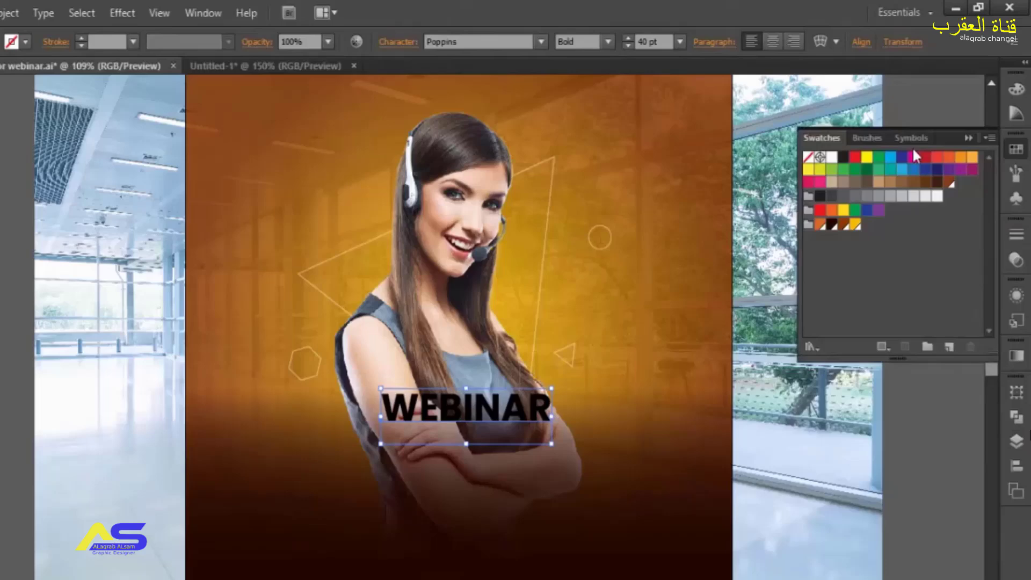
click(832, 157)
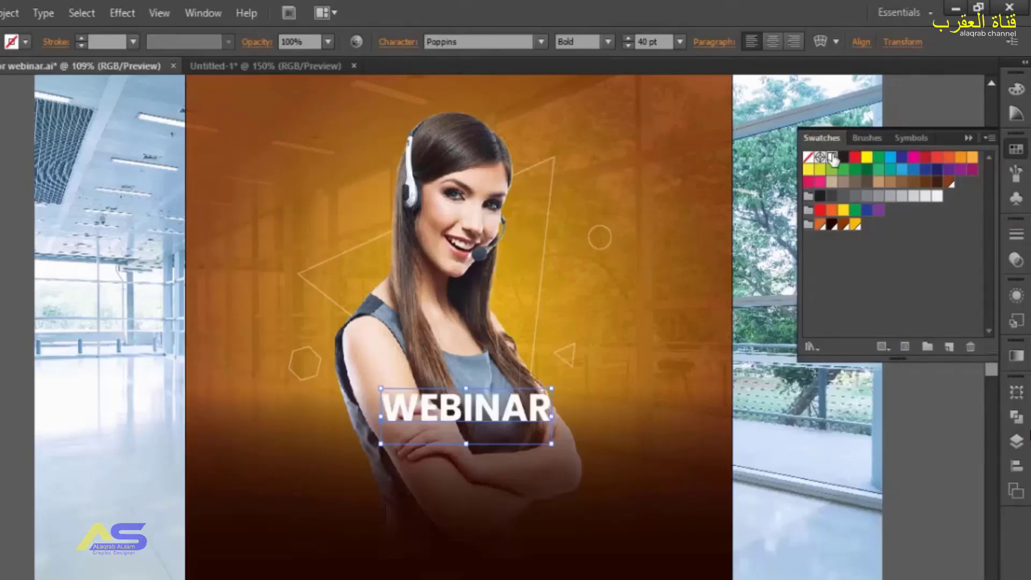
click(778, 44)
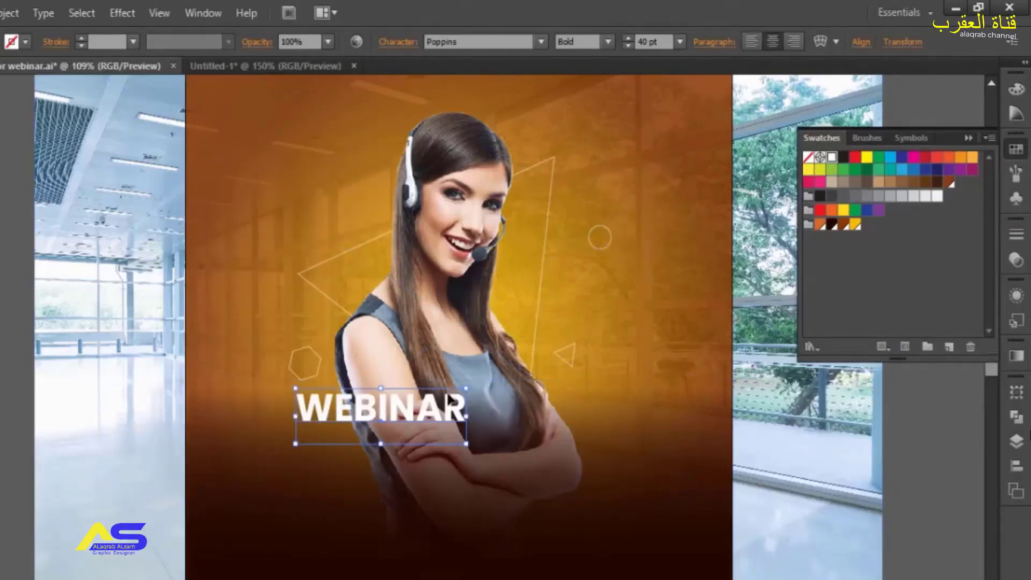
drag(449, 402, 477, 435)
Centre WEBINAR horizontally on the artboard and set its size to 60 pt
click(1015, 466)
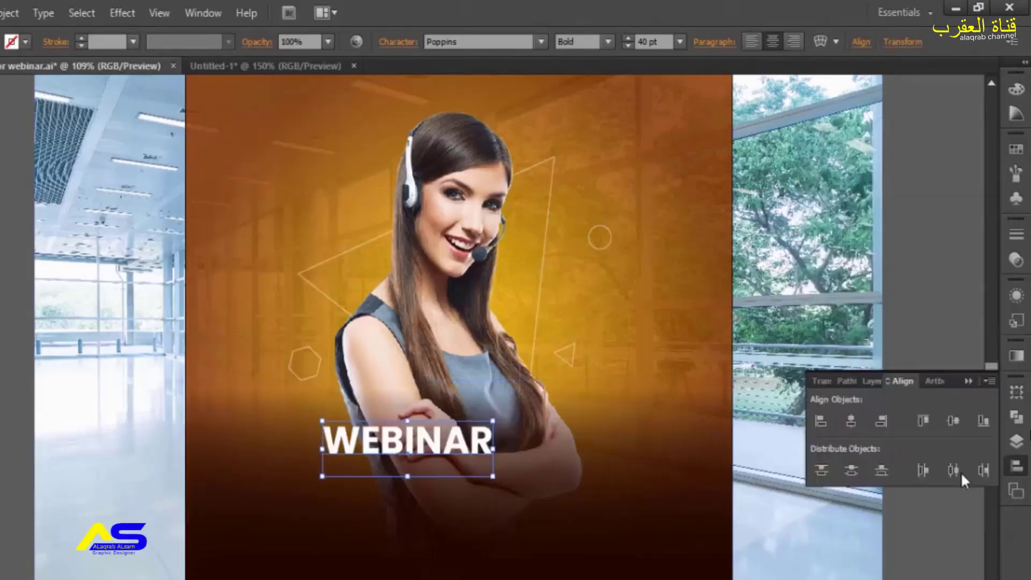
click(852, 420)
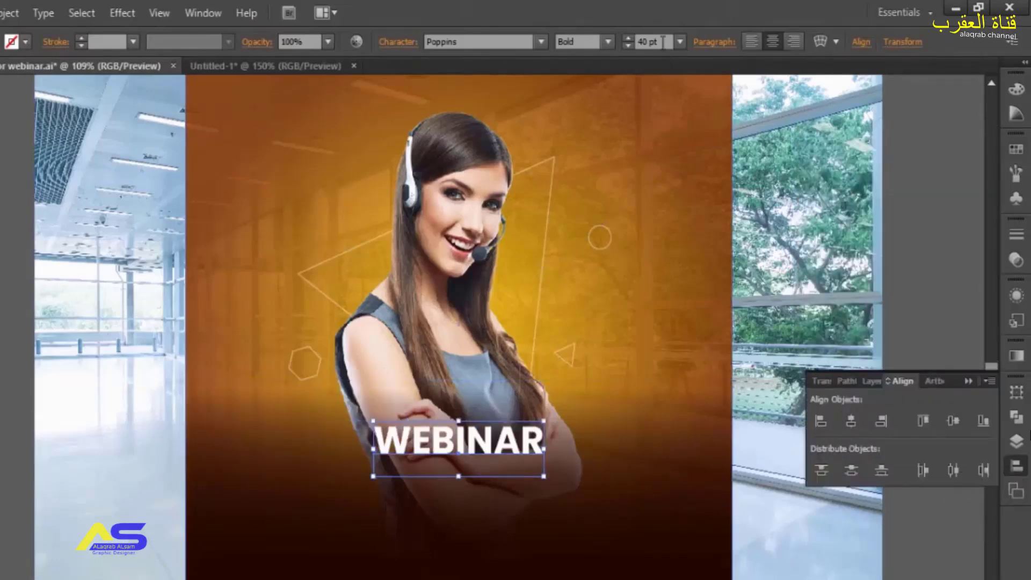
text(50)
key(Up)
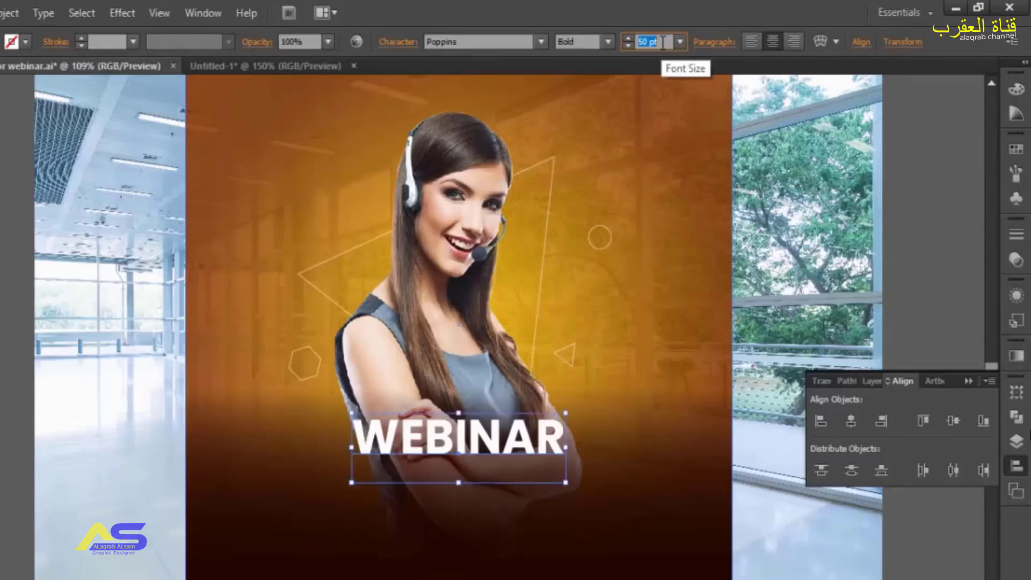
key(Up)
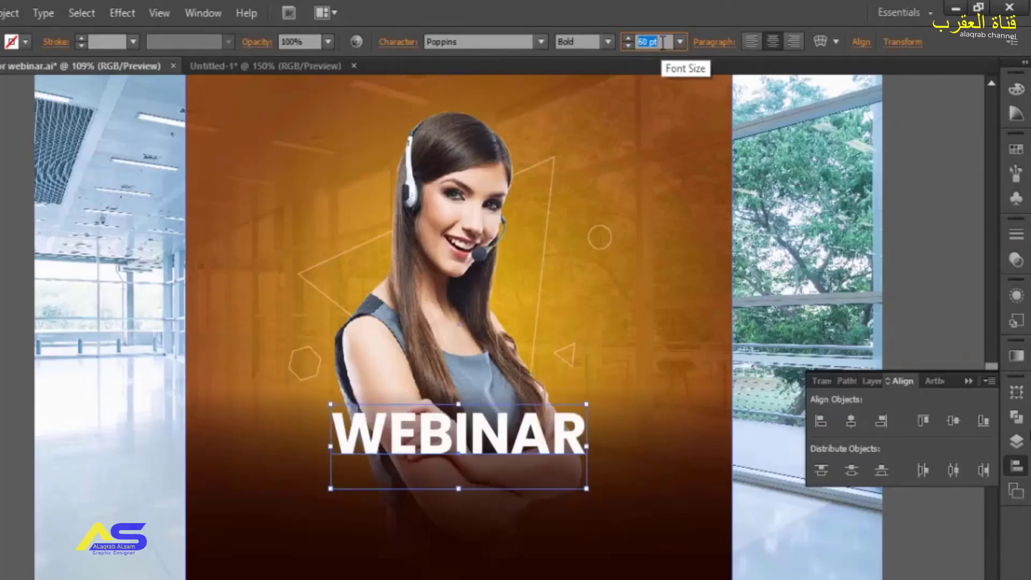
text(60)
key(Return)
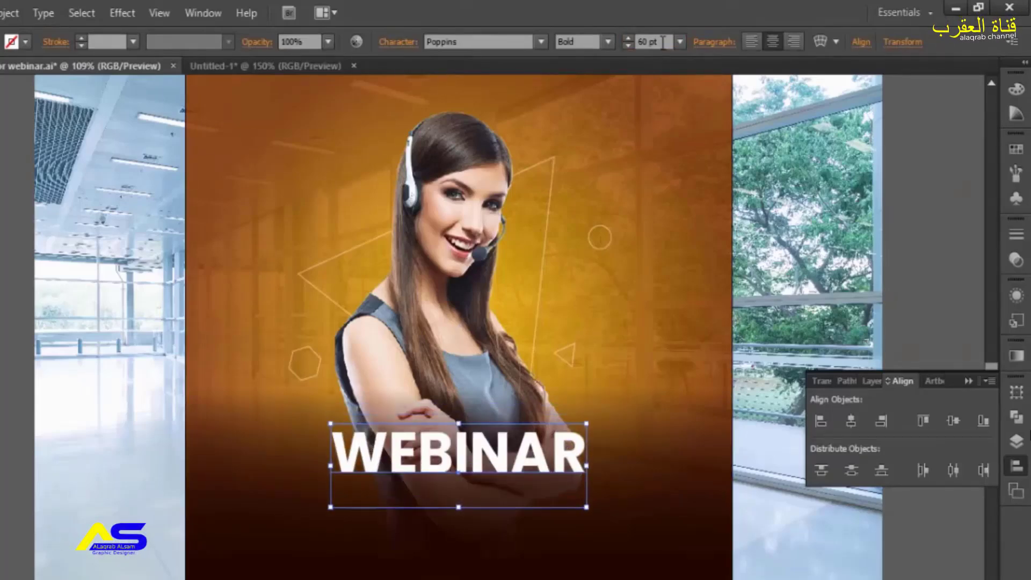
Duplicate WEBINAR upward and change the copy's text to 'Online'
click(920, 218)
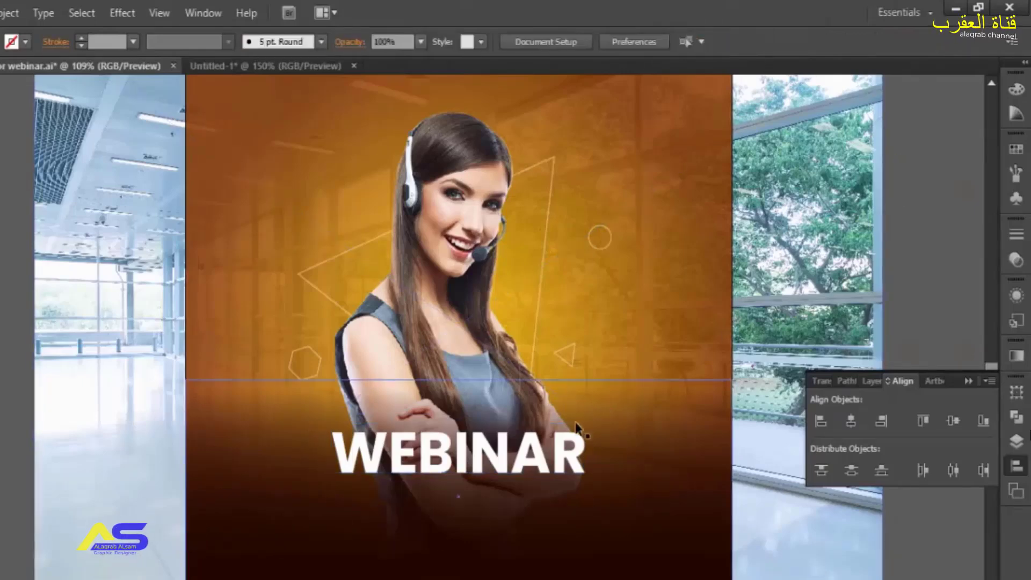
click(483, 459)
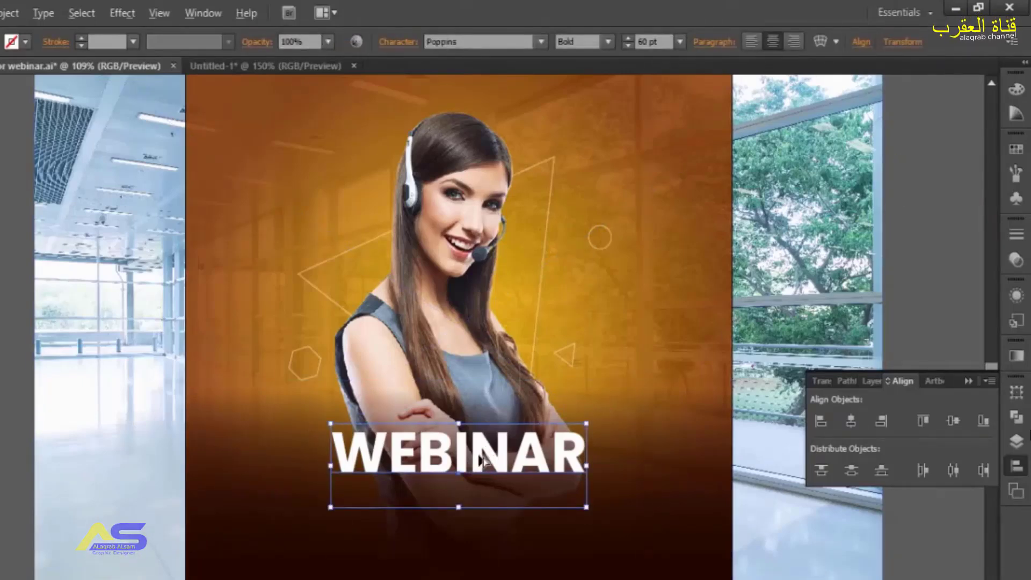
drag(483, 459, 481, 402)
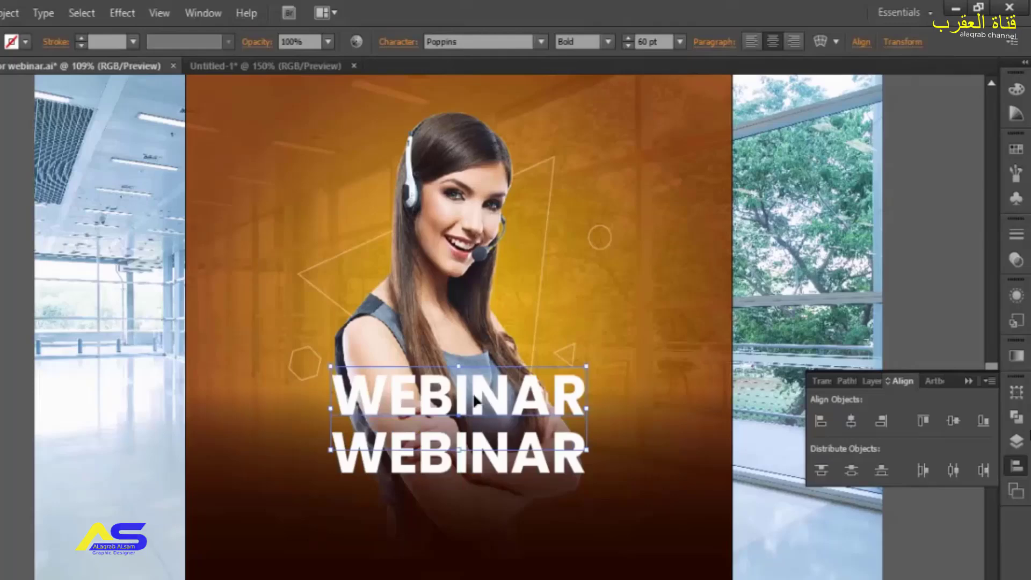
double_click(474, 399)
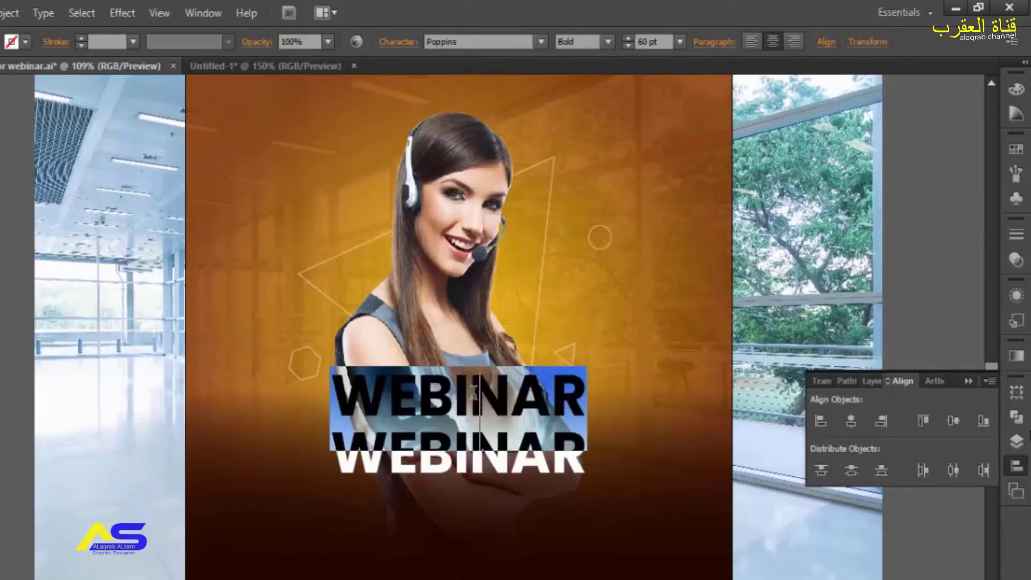
text(Online)
key(Escape)
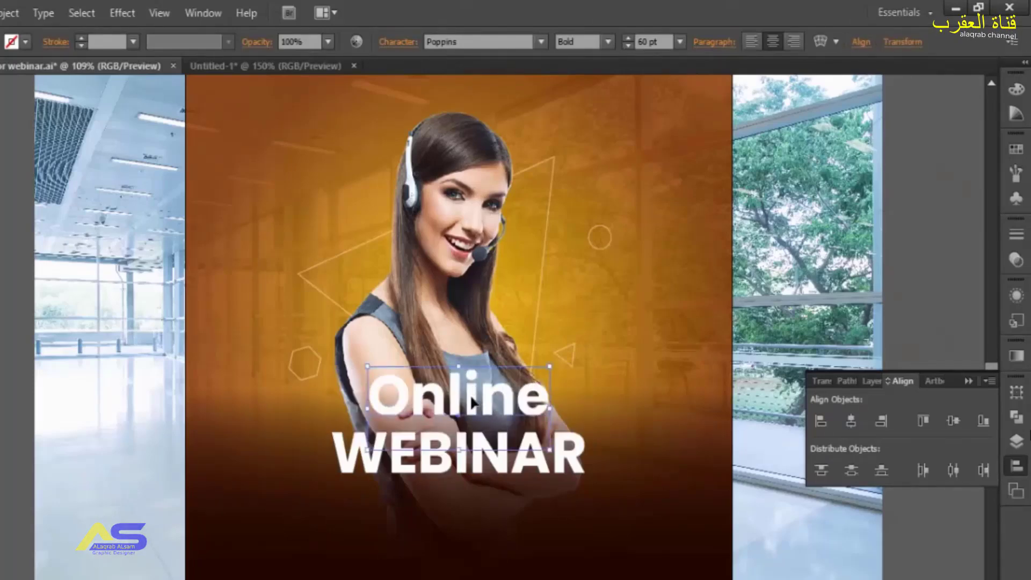
Style Online in Comic Sans MS Regular with a yellow-orange fill
click(530, 37)
text(Comic Sans MS)
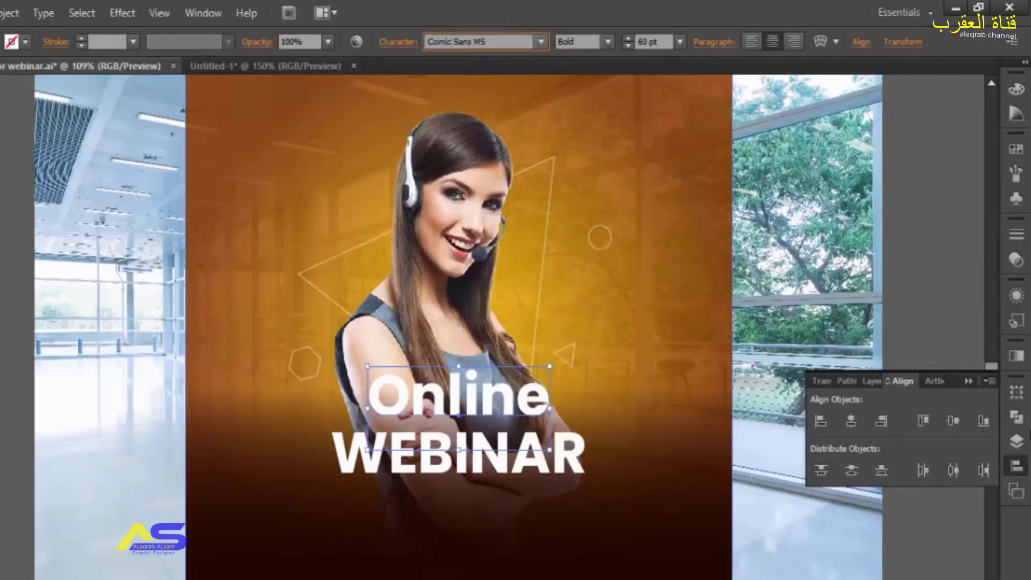
key(Return)
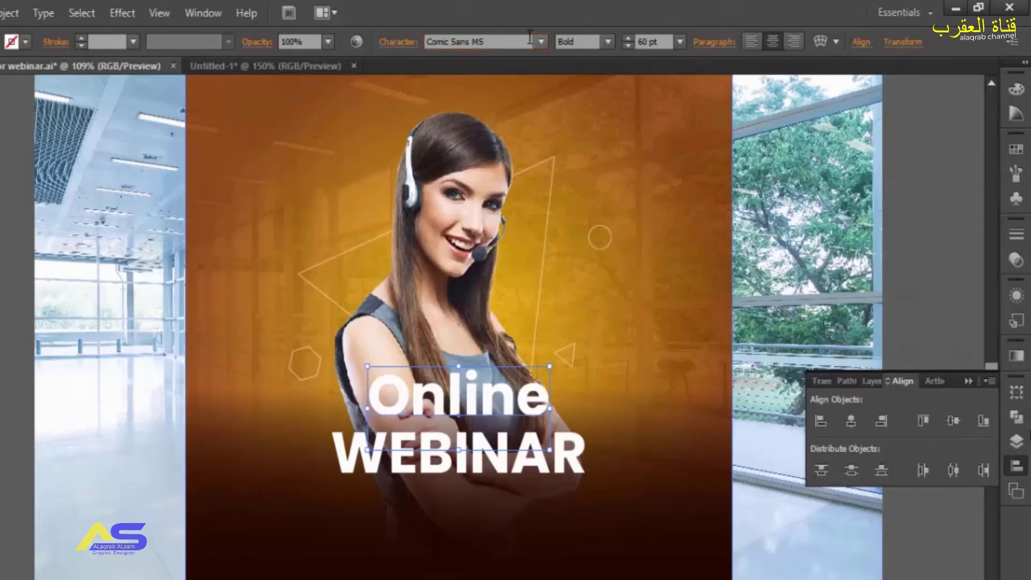
click(608, 41)
click(603, 57)
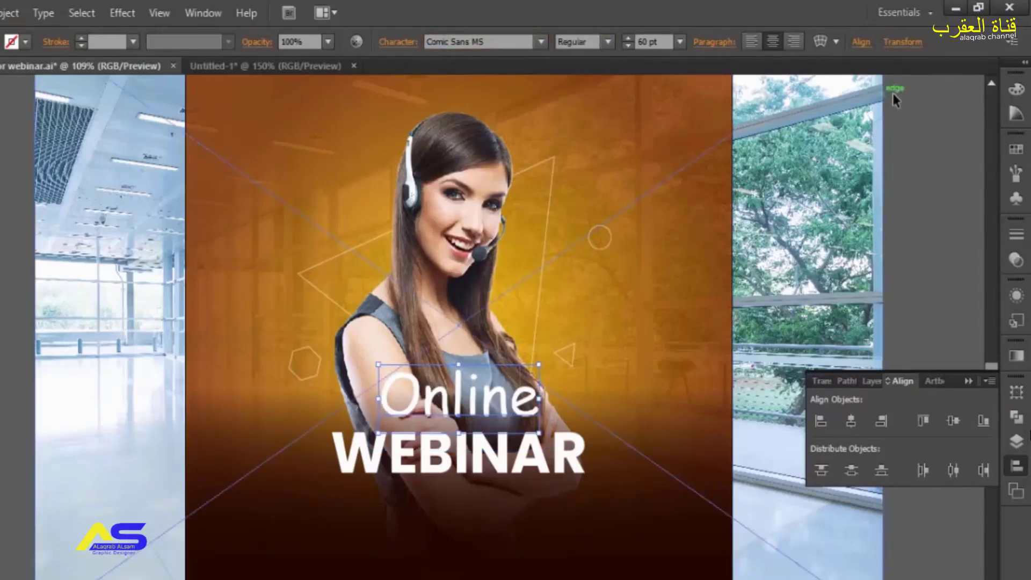
click(1014, 150)
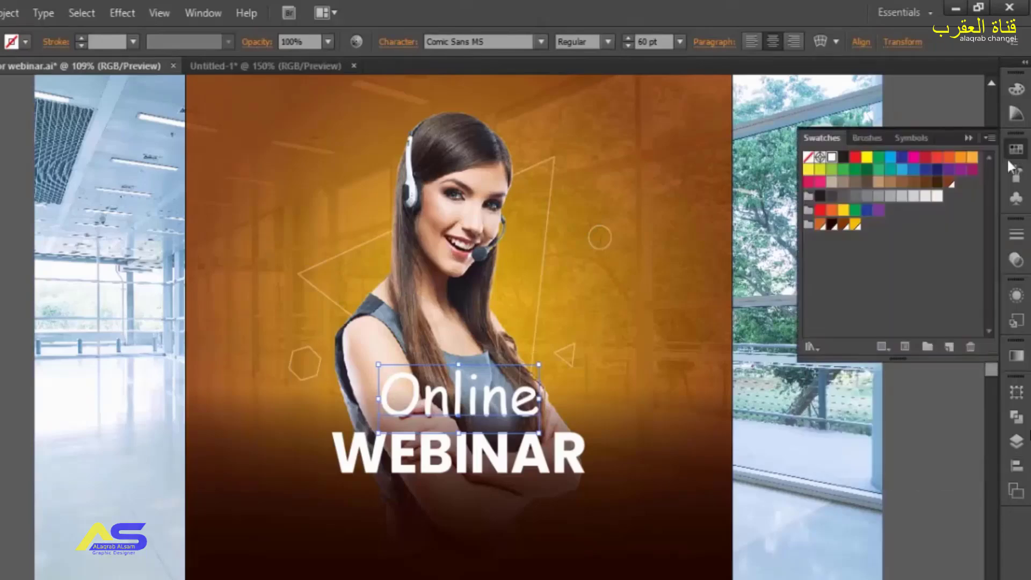
click(854, 224)
Nudge Online down toward WEBINAR, then lower both headline lines slightly
click(932, 450)
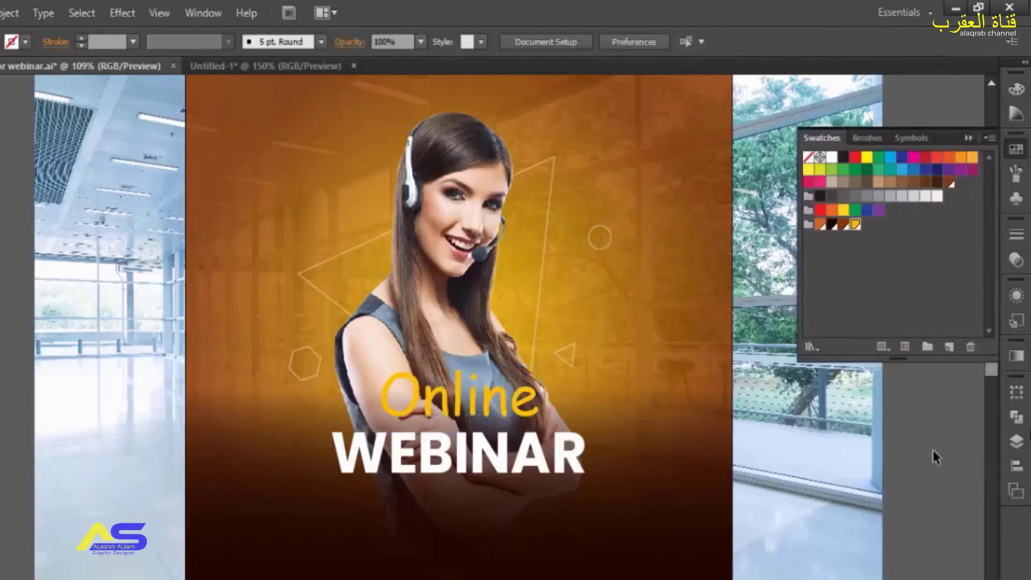
click(501, 411)
key(shift+Down)
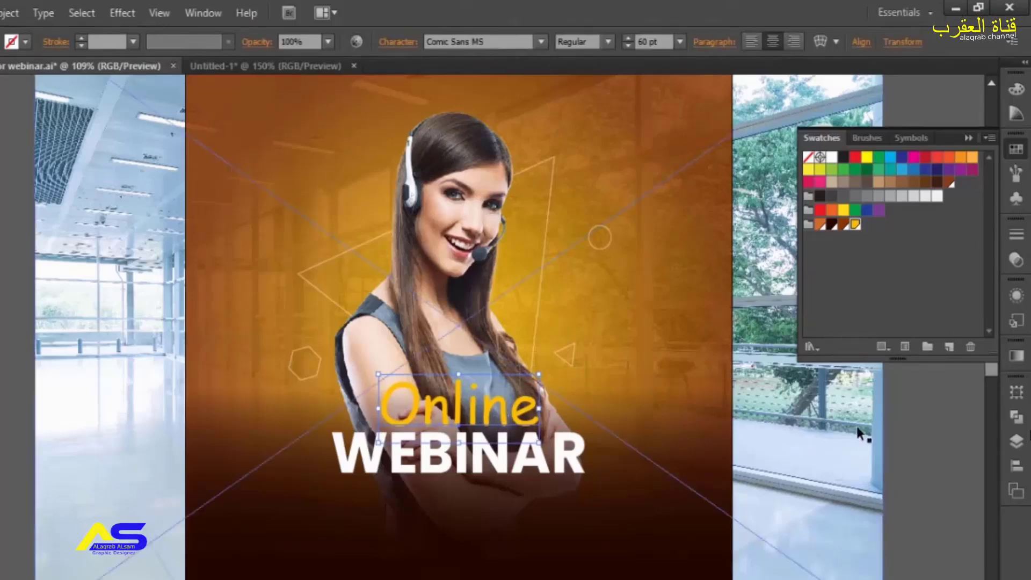
shift+click(587, 463)
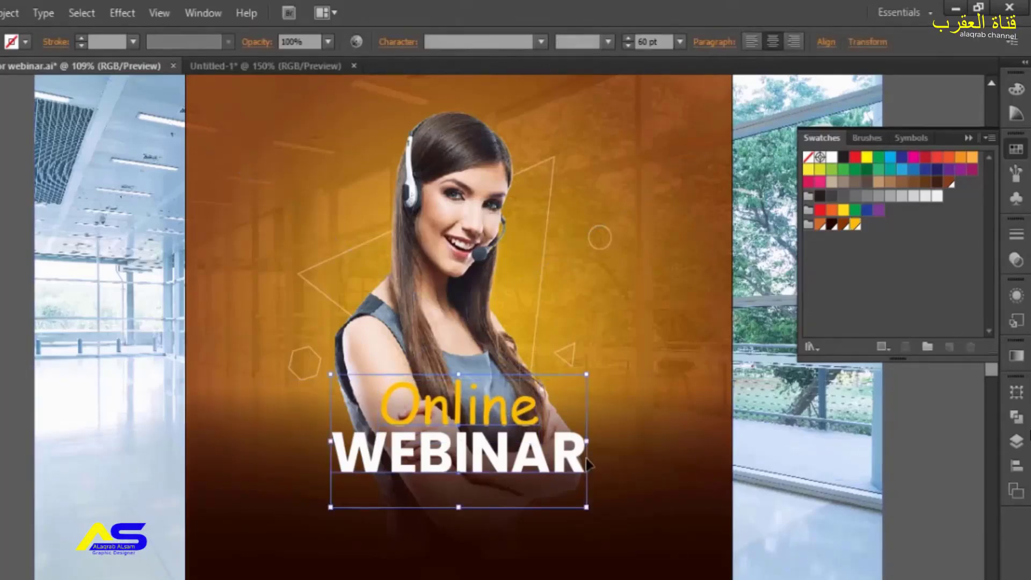
key(Down)
key(Down)
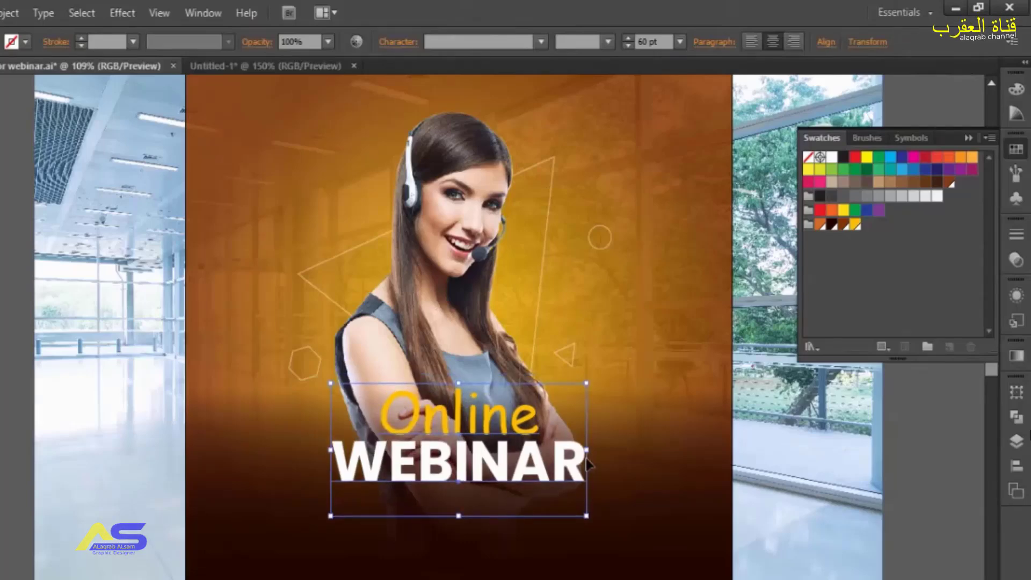
key(Down)
key(Down)
key(Down)
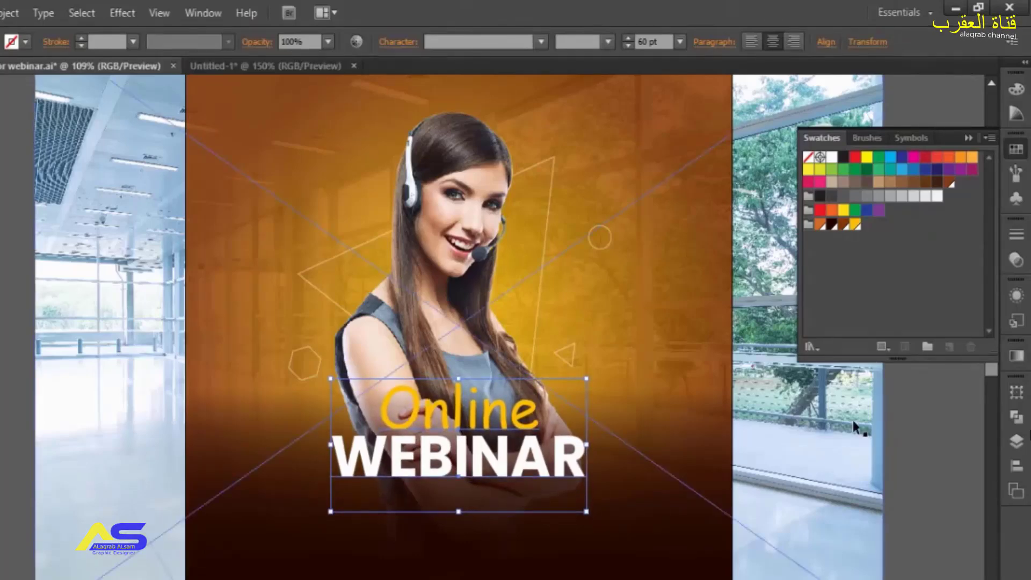
click(907, 425)
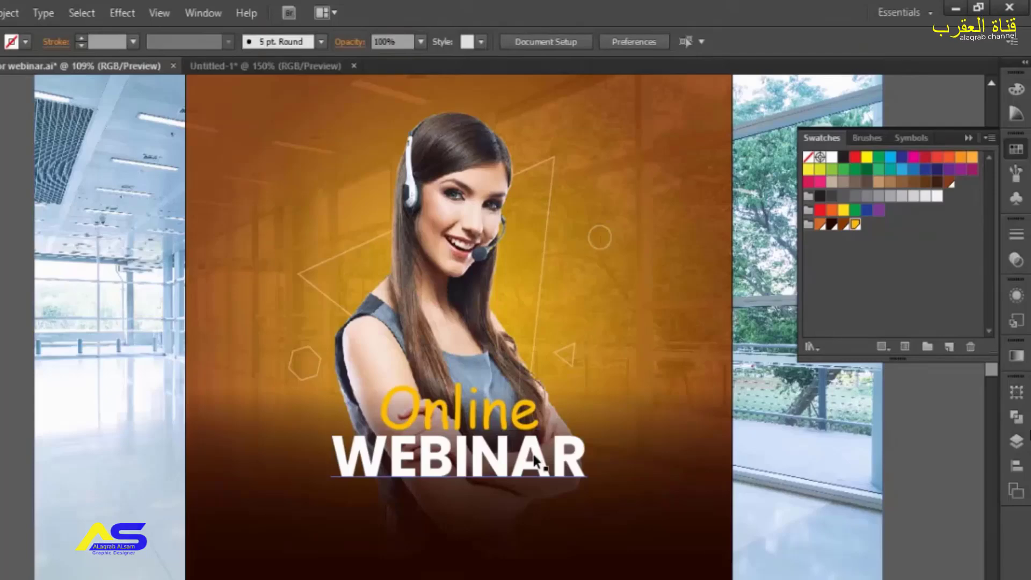
click(535, 459)
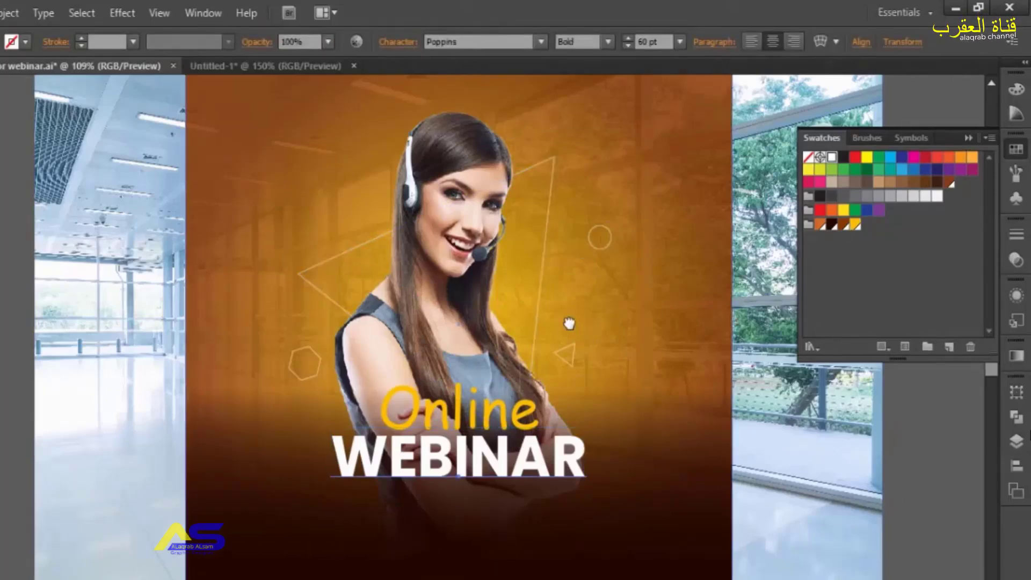
Duplicate WEBINAR below itself and change the copy's text to 'SPEAKER'
drag(566, 322, 518, 236)
click(490, 567)
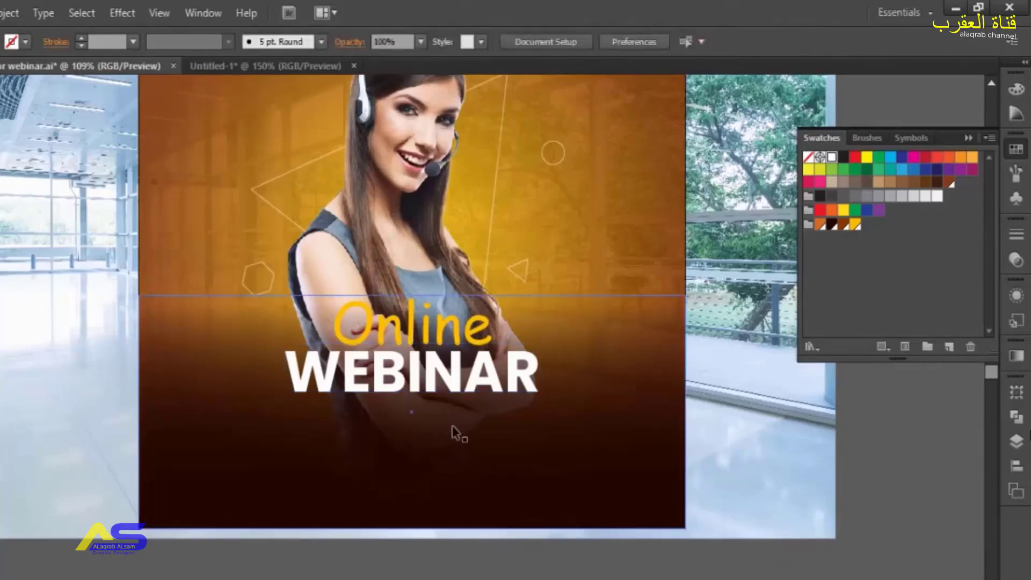
click(428, 383)
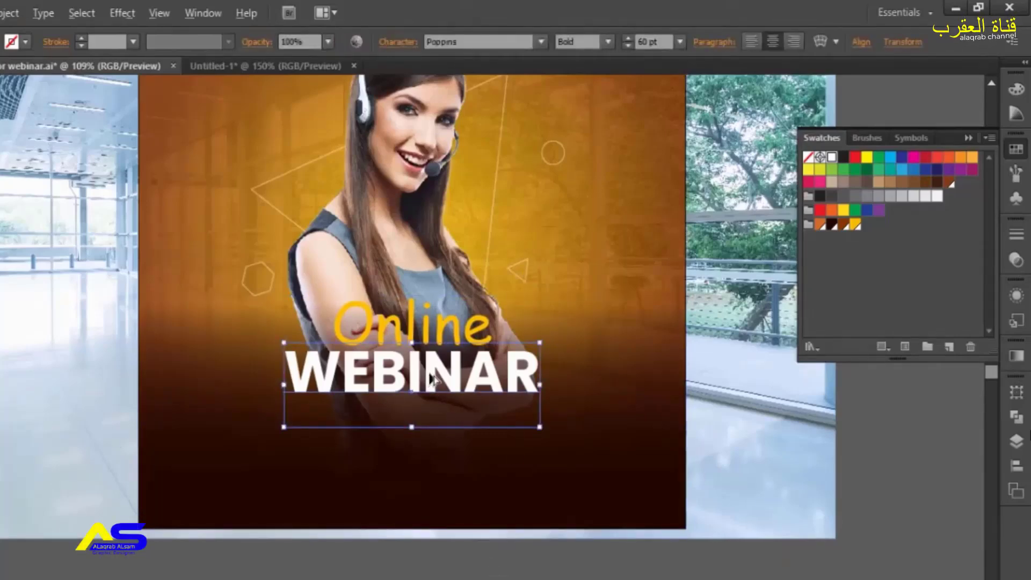
drag(431, 378, 431, 427)
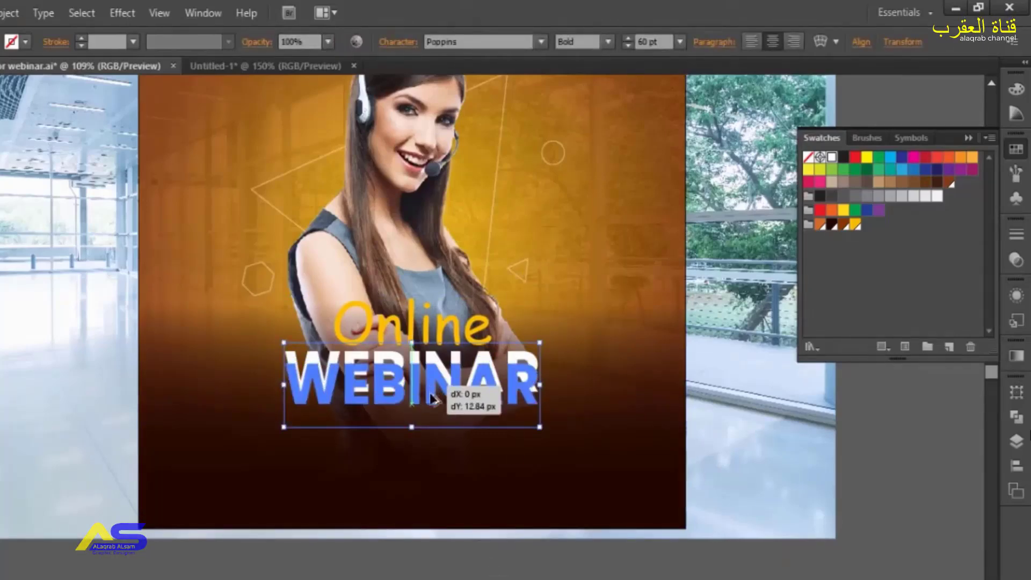
double_click(431, 428)
key(ctrl+a)
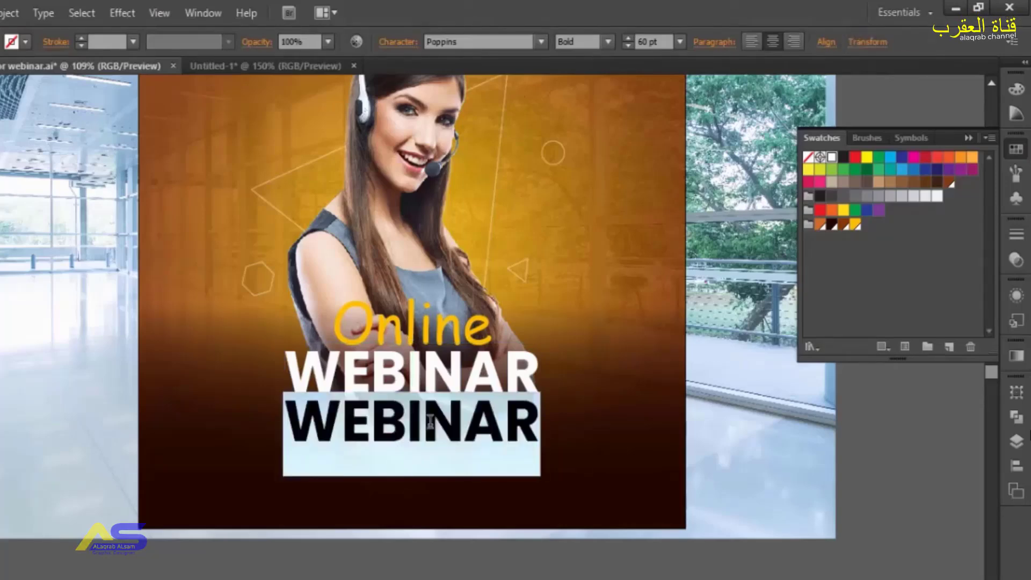
text(SPEAKER)
key(Escape)
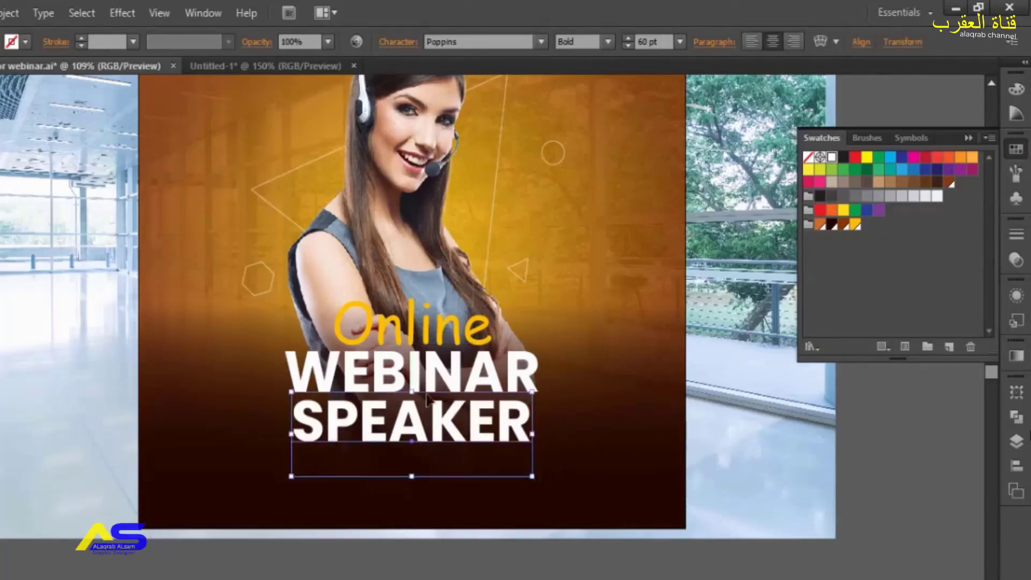
Make SPEAKER Regular weight at 20 pt
click(607, 41)
click(599, 60)
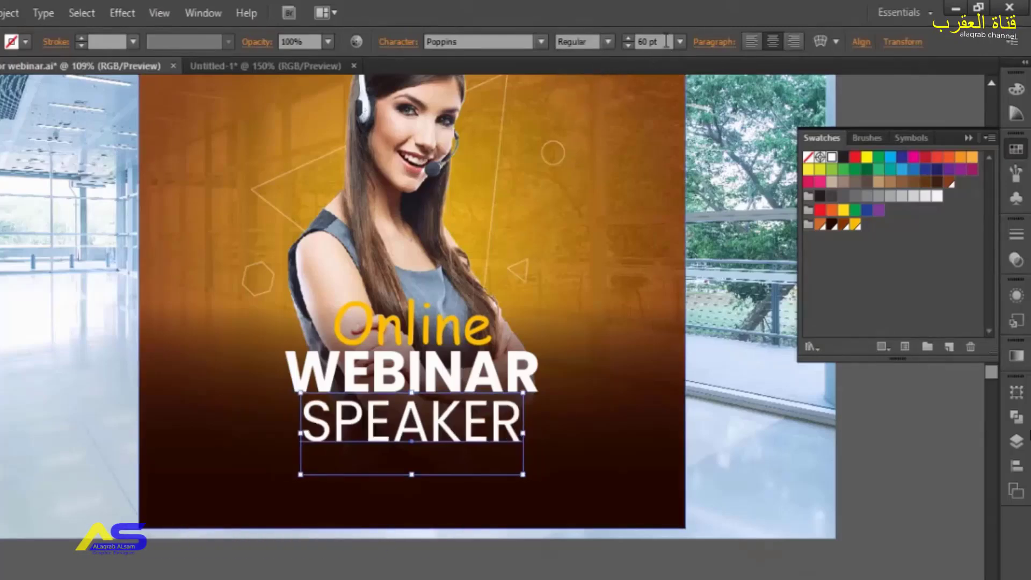
text(30)
key(Return)
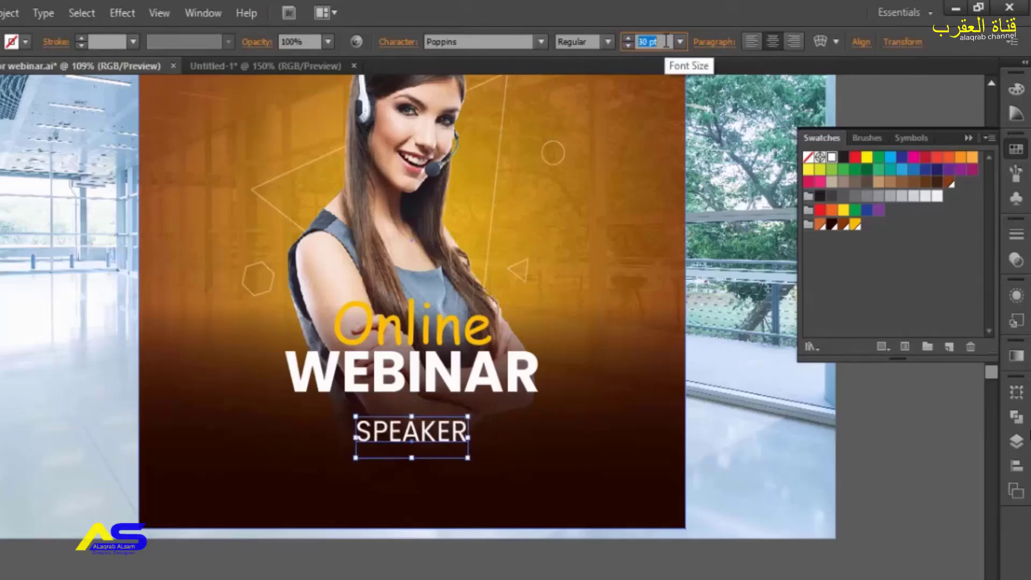
text(20)
key(Return)
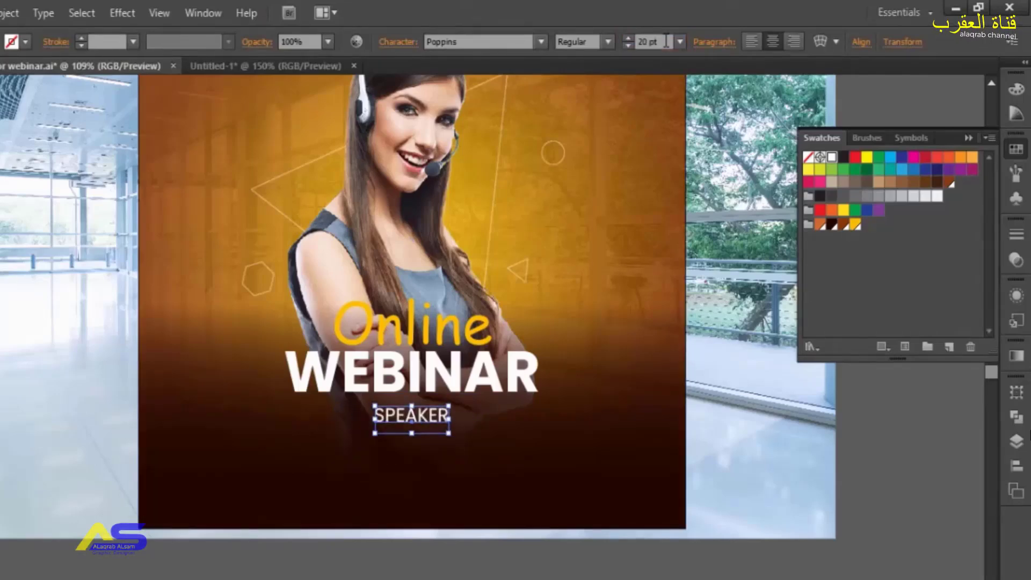
Duplicate SPEAKER just below and replace the copy's text with the speaker's name
click(429, 558)
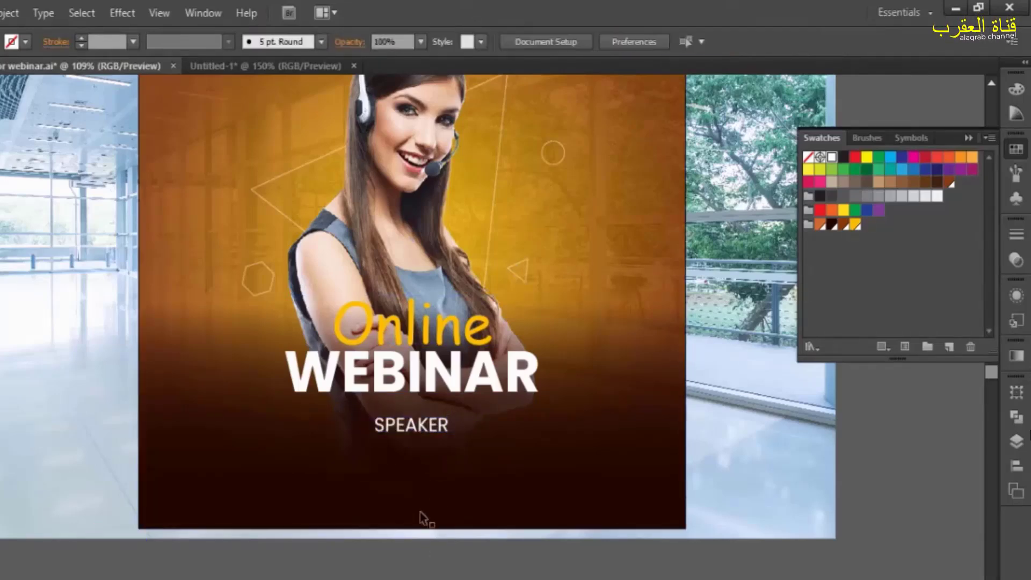
click(419, 435)
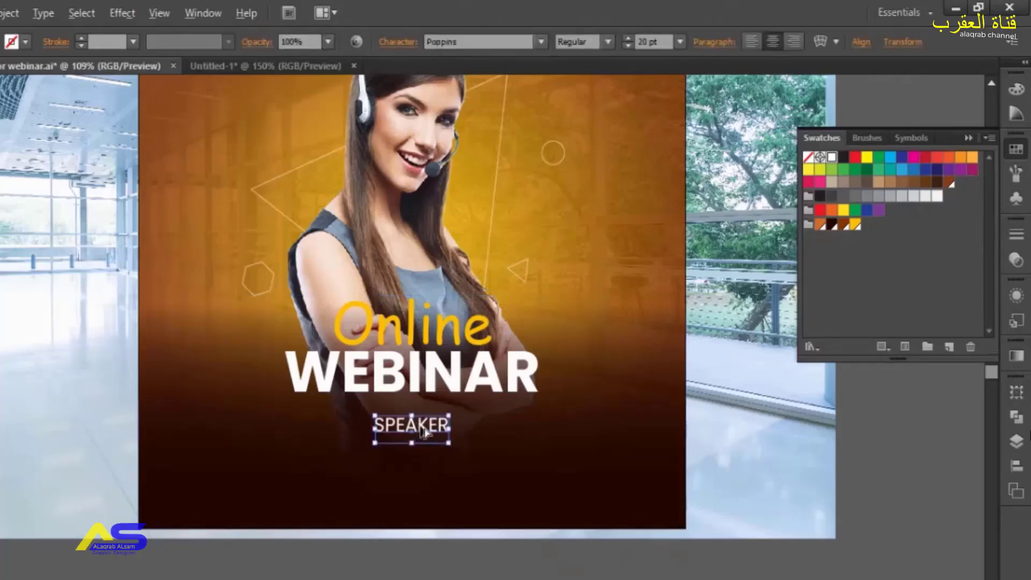
drag(424, 432, 421, 444)
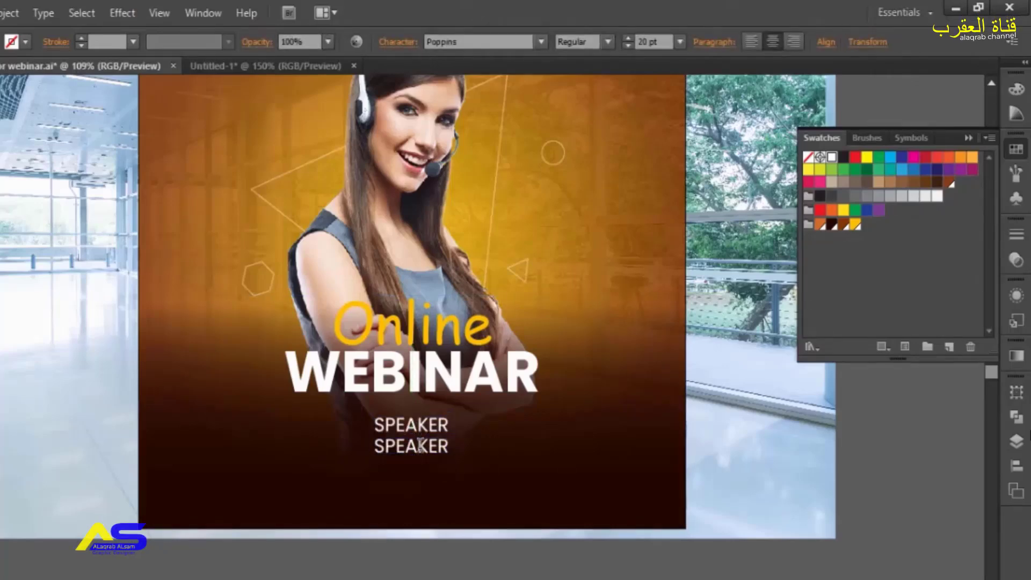
double_click(421, 445)
text(REB)
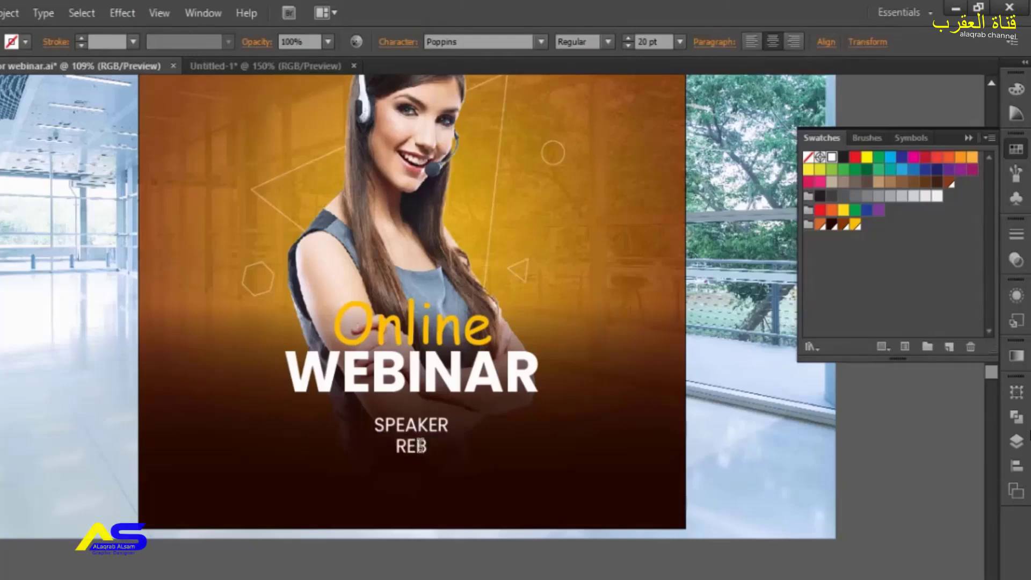
text(ECCA FOWLES)
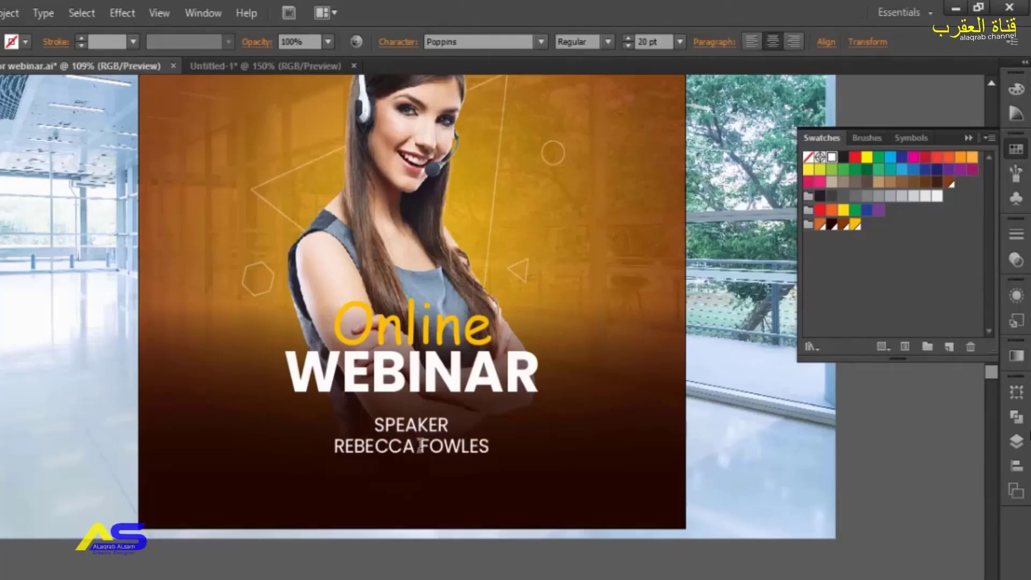
key(Escape)
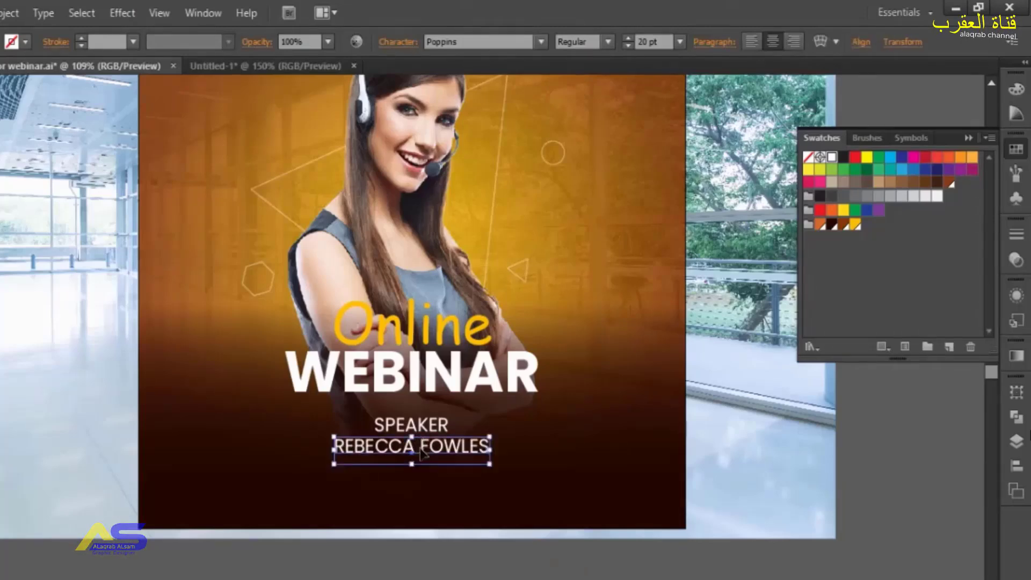
Make the name line Bold at 23 pt and nudge both speaker lines up slightly
click(608, 43)
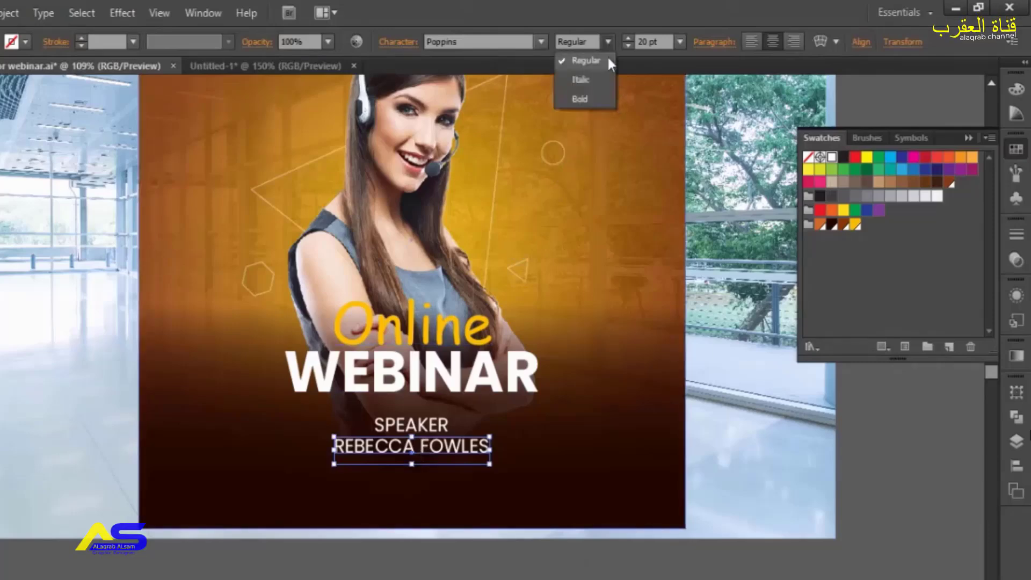
click(579, 98)
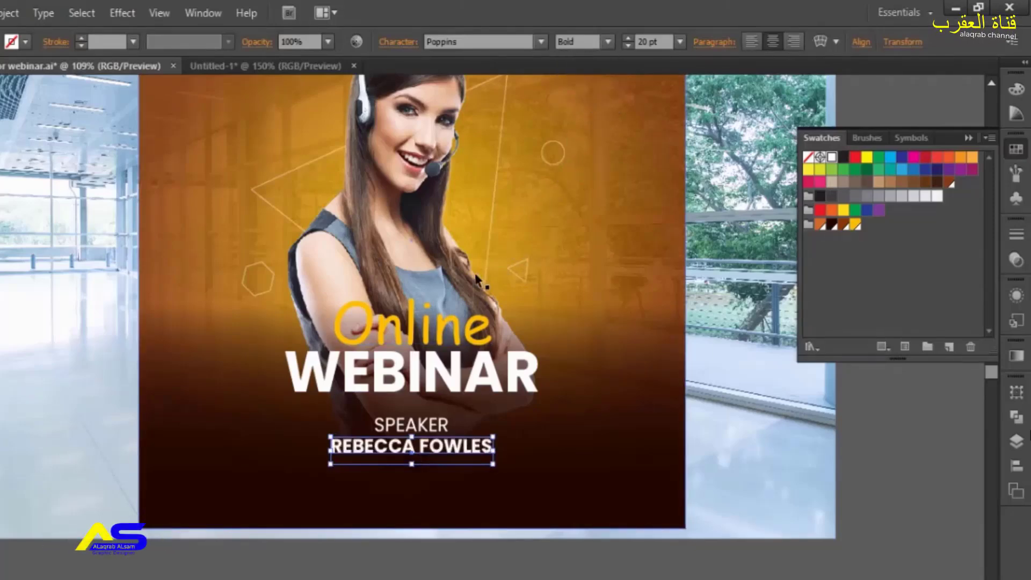
shift+click(426, 428)
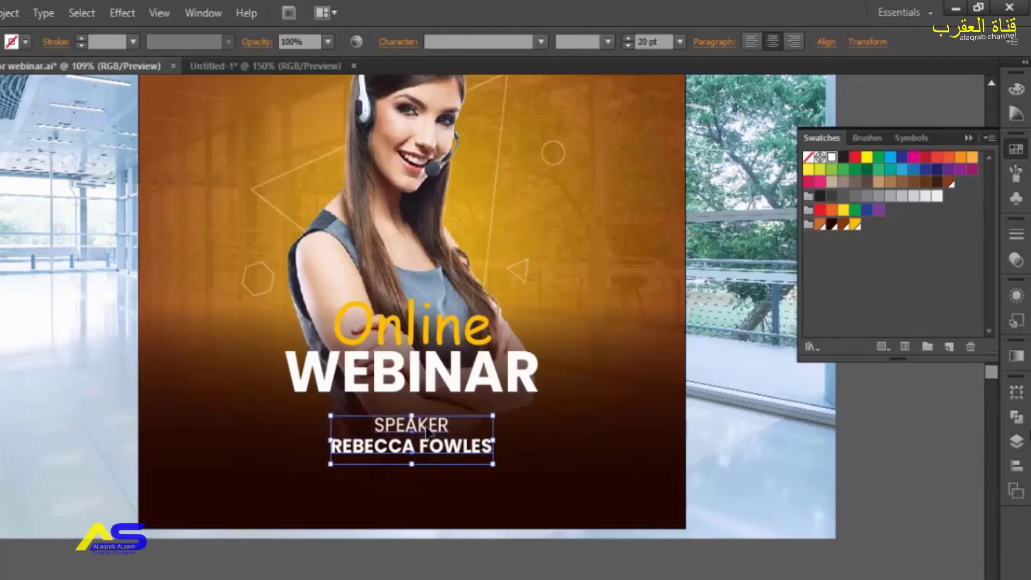
drag(426, 430, 426, 428)
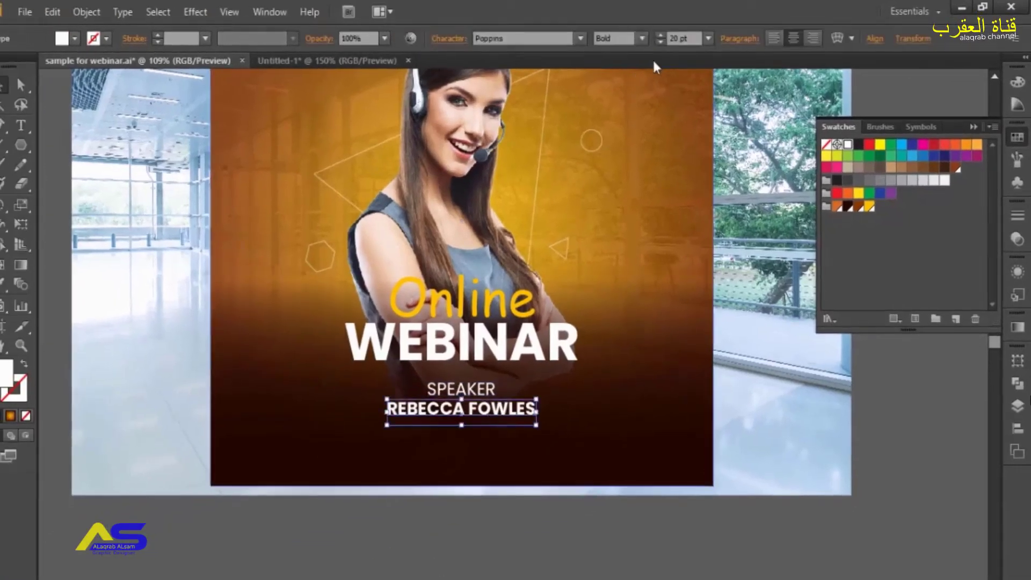
key(Up)
key(Up)
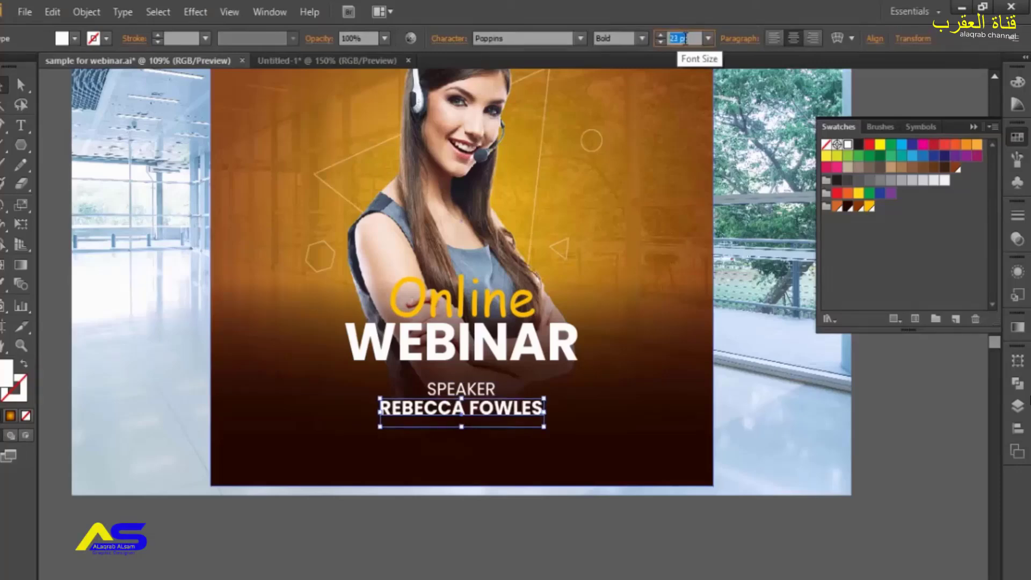
key(Up)
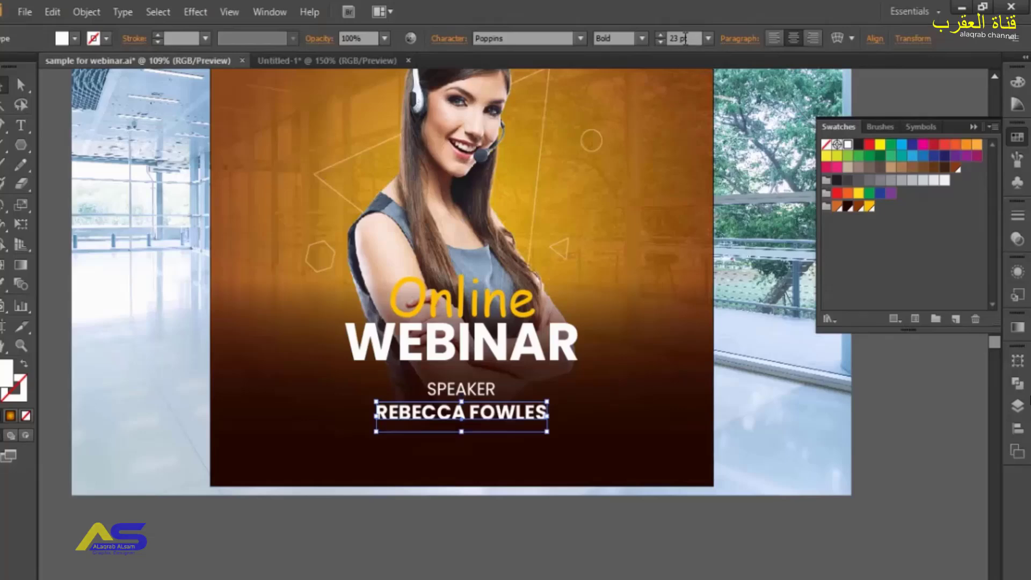
click(570, 534)
scroll(563, 409, down, 1)
scroll(564, 376, down, 3)
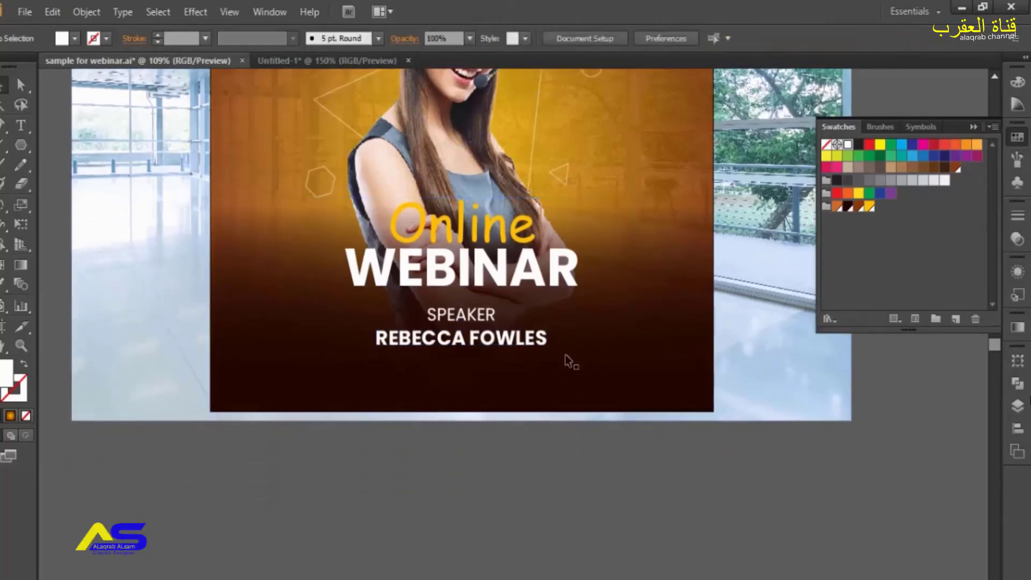
click(21, 345)
drag(199, 251, 745, 470)
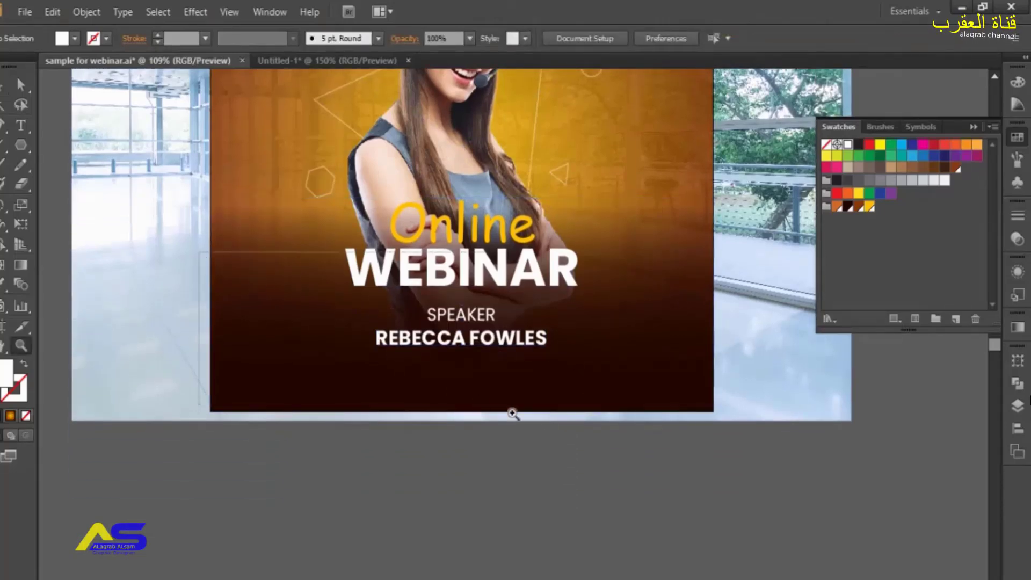
key(v)
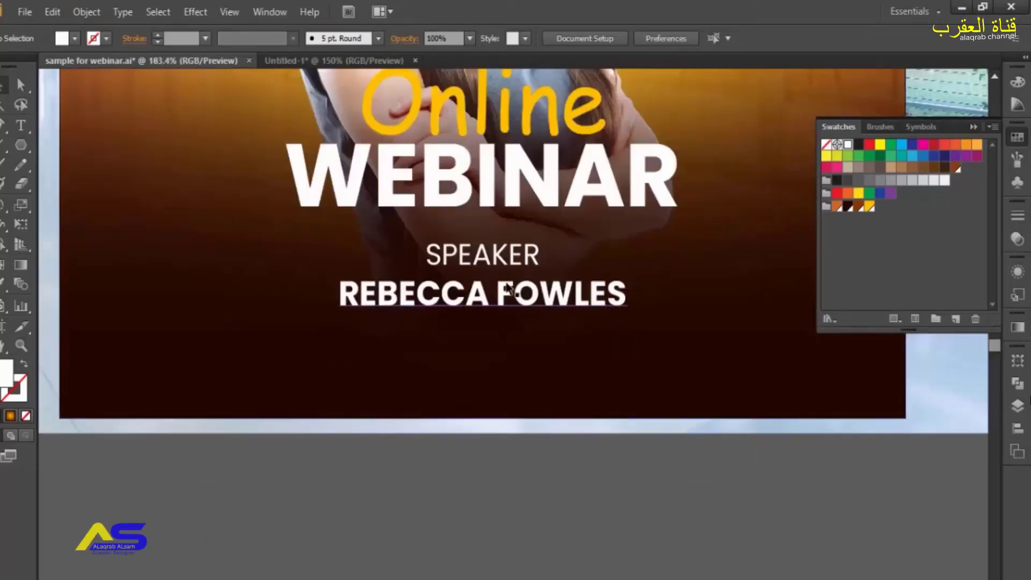
click(493, 261)
mouse_move(495, 261)
mouse_down()
mouse_move(403, 333)
mouse_move(304, 362)
mouse_up()
double_click(299, 359)
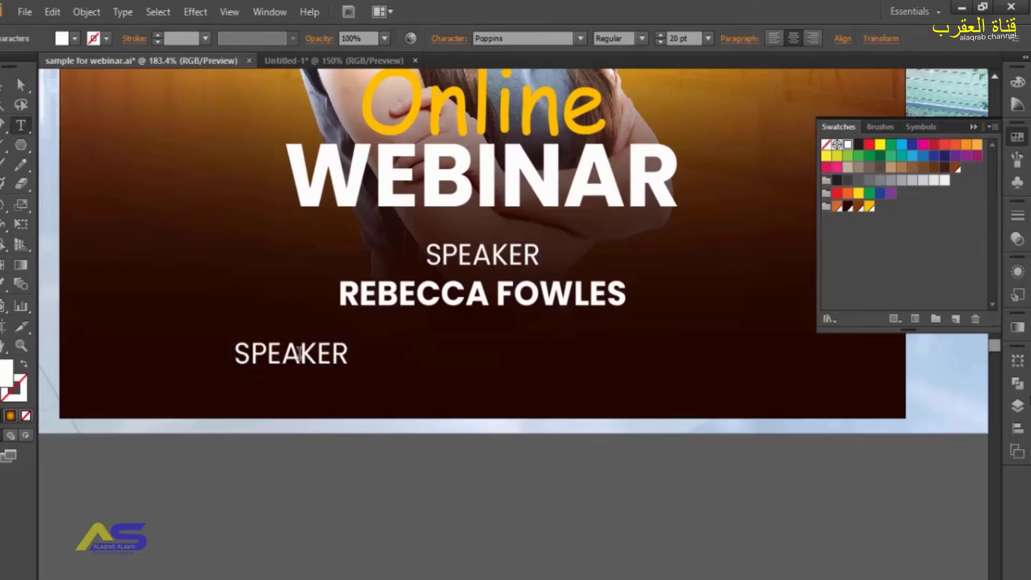
double_click(300, 355)
text(ww)
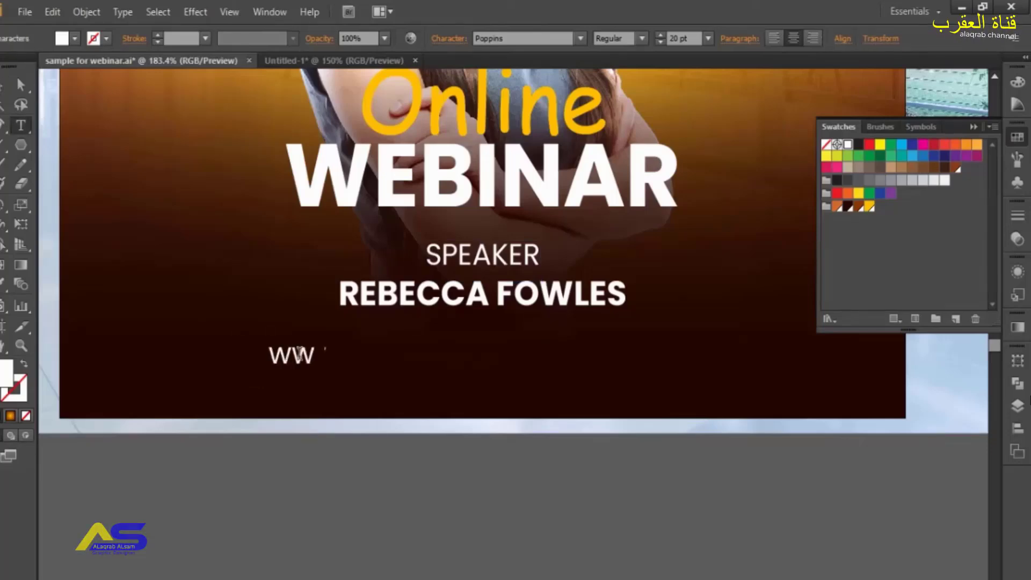
text(w.websitelink.com)
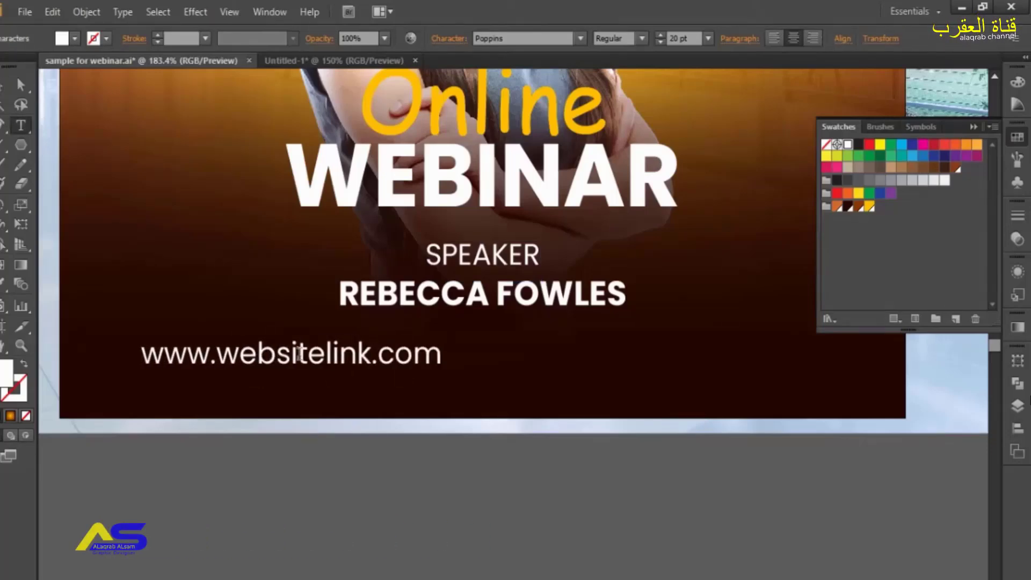
key(Escape)
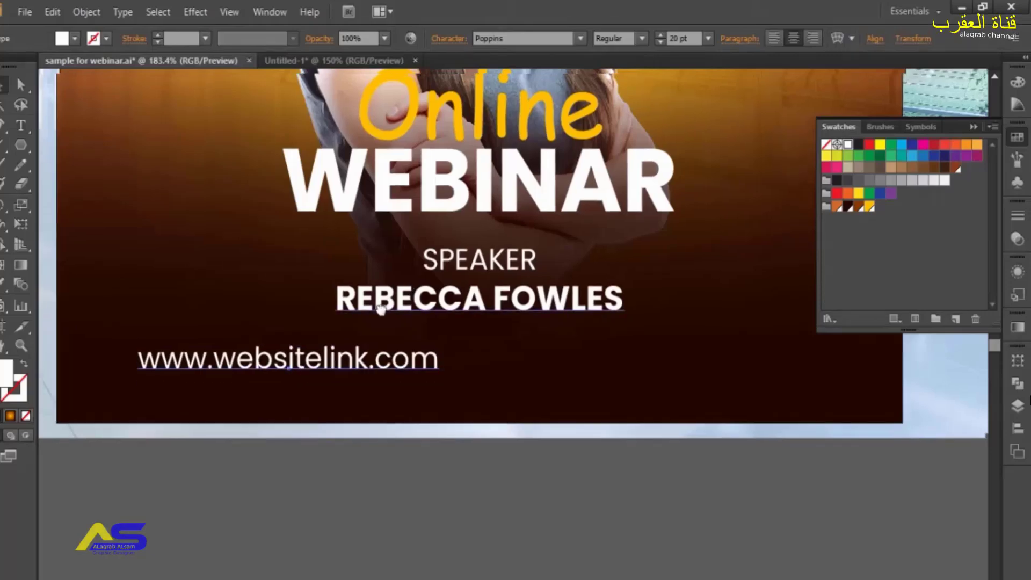
Copy the website line to the right and replace its text with the phone number
drag(375, 306, 313, 369)
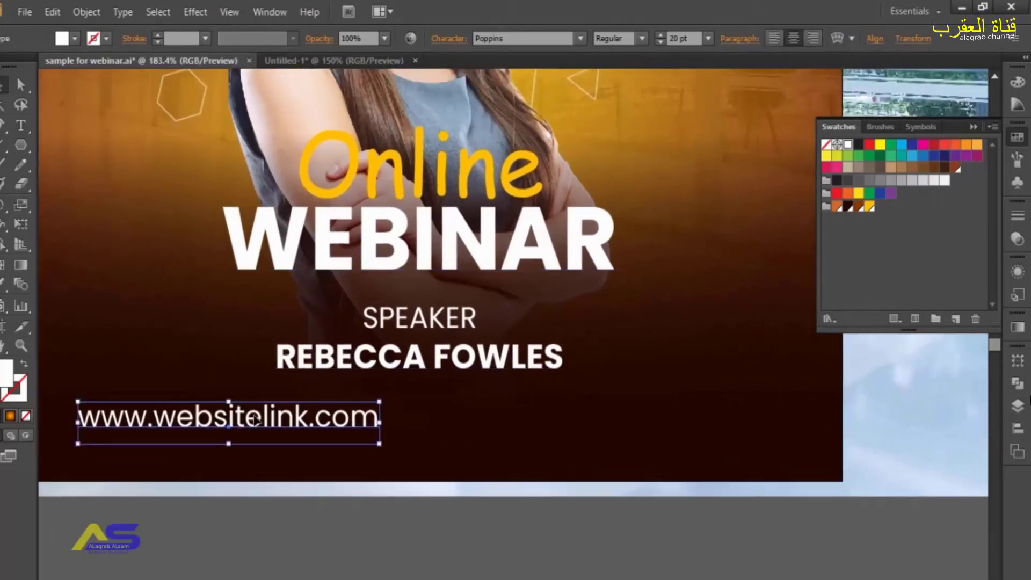
alt+drag(256, 420, 600, 420)
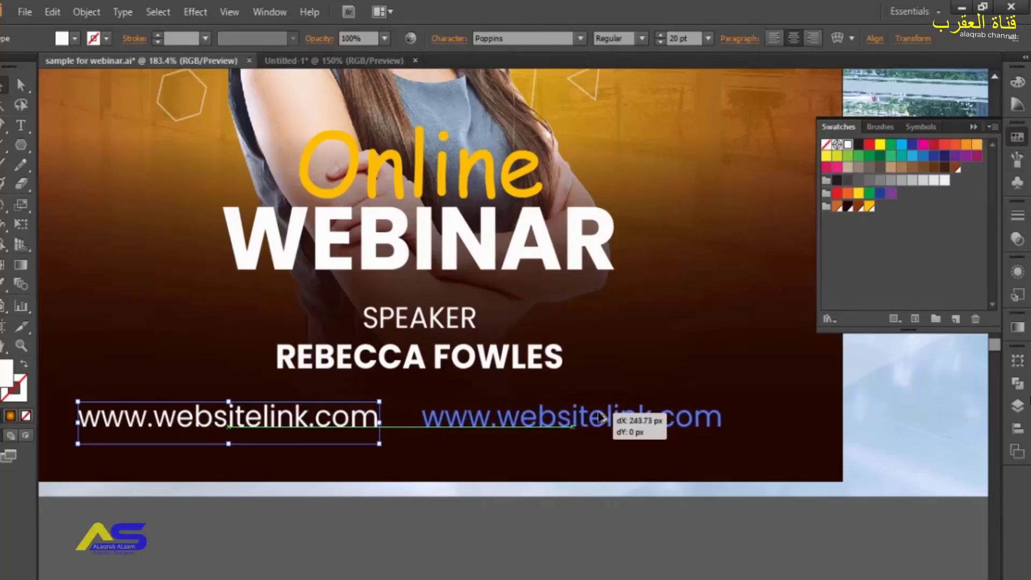
double_click(596, 418)
key(ctrl+a)
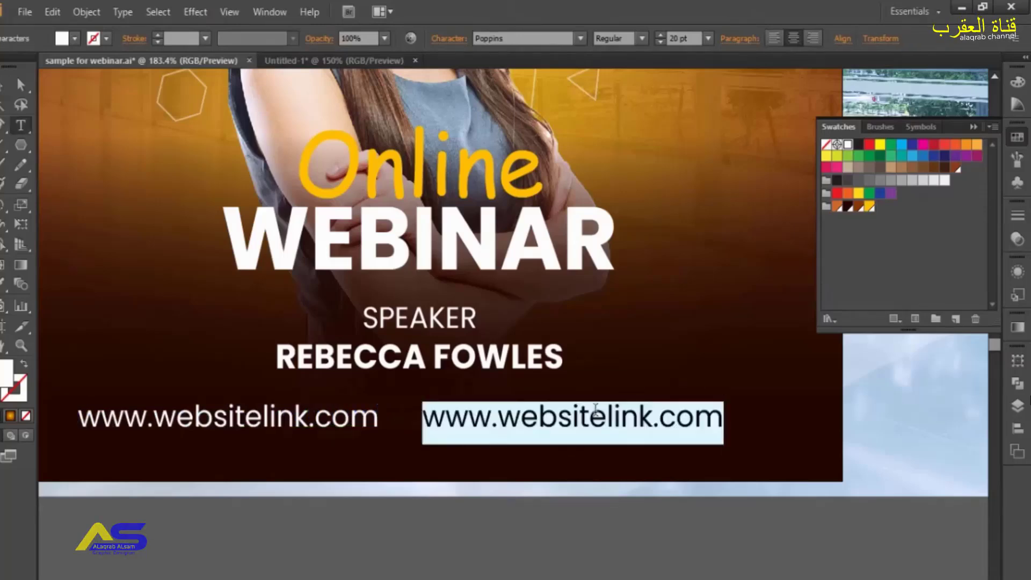
key(BackSpace)
text(001)
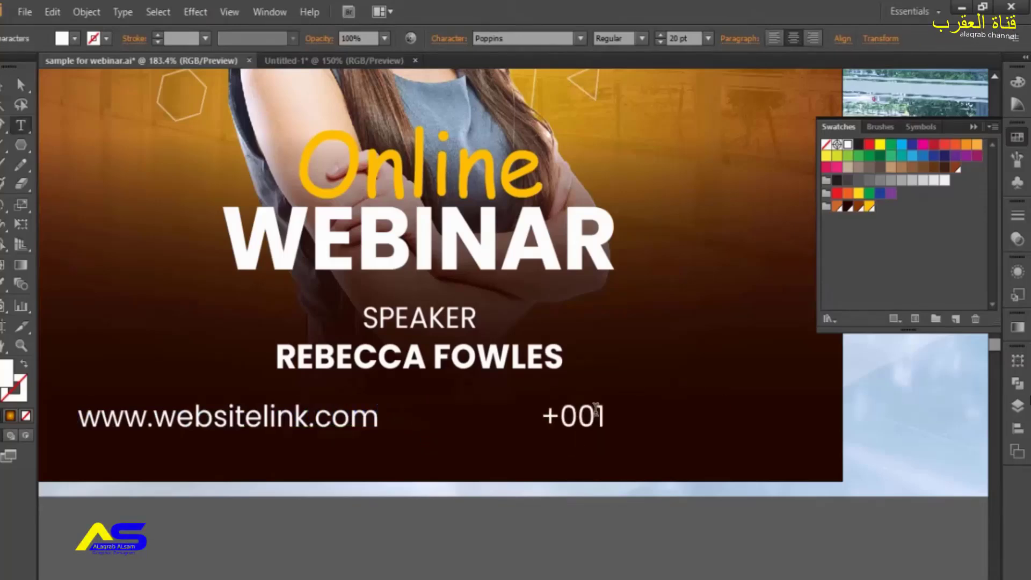
text(23-4567-)
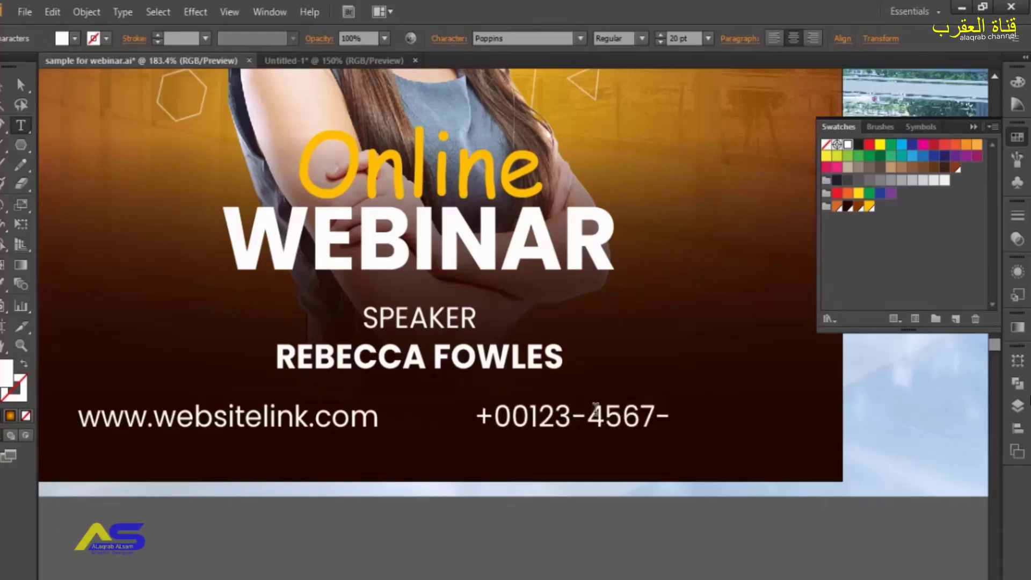
text(8910)
key(Escape)
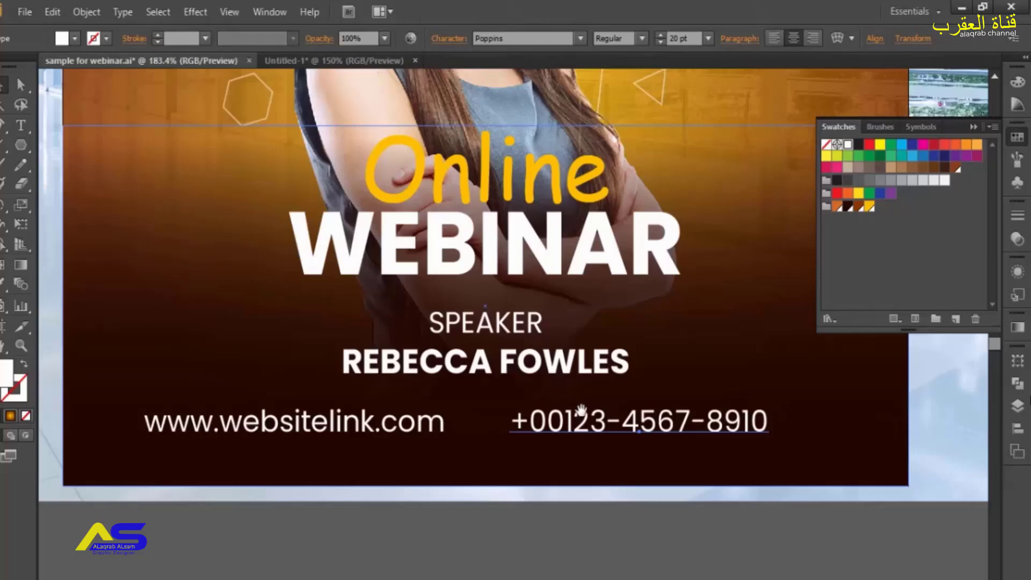
Reduce both the phone number and website text to 15 pt
click(538, 556)
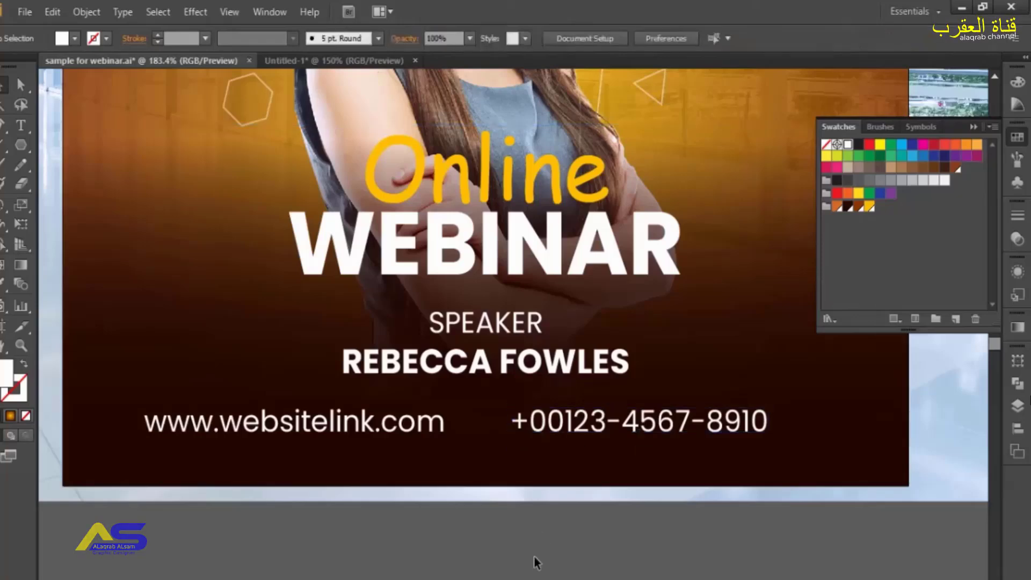
click(571, 441)
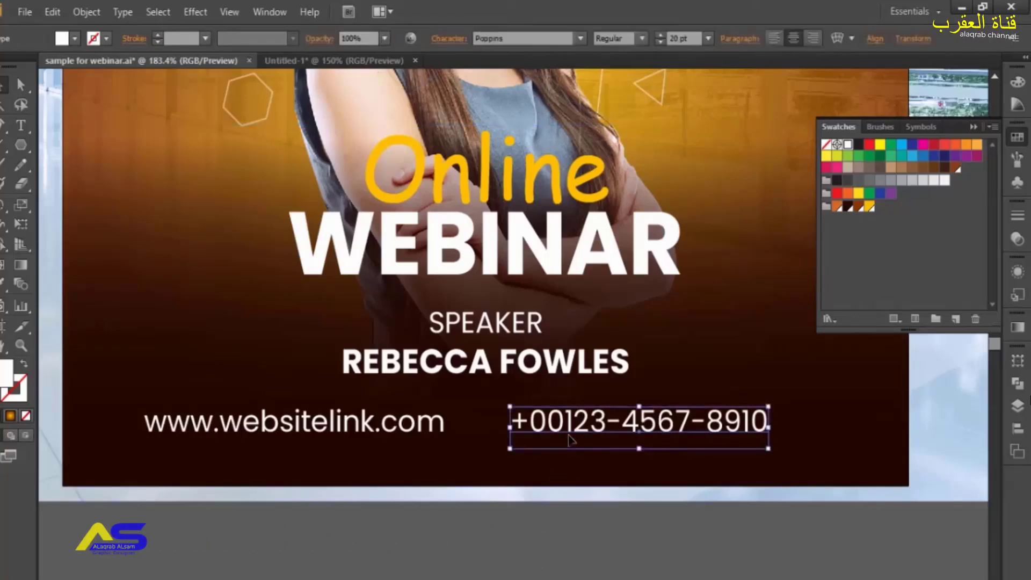
shift+click(409, 433)
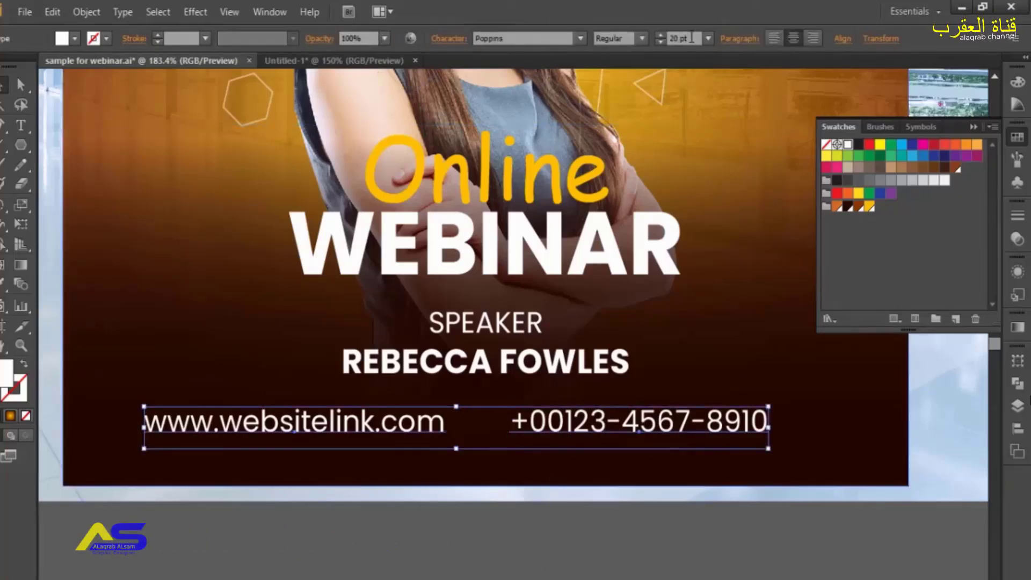
click(693, 38)
key(Down)
key(Down)
key(Down)
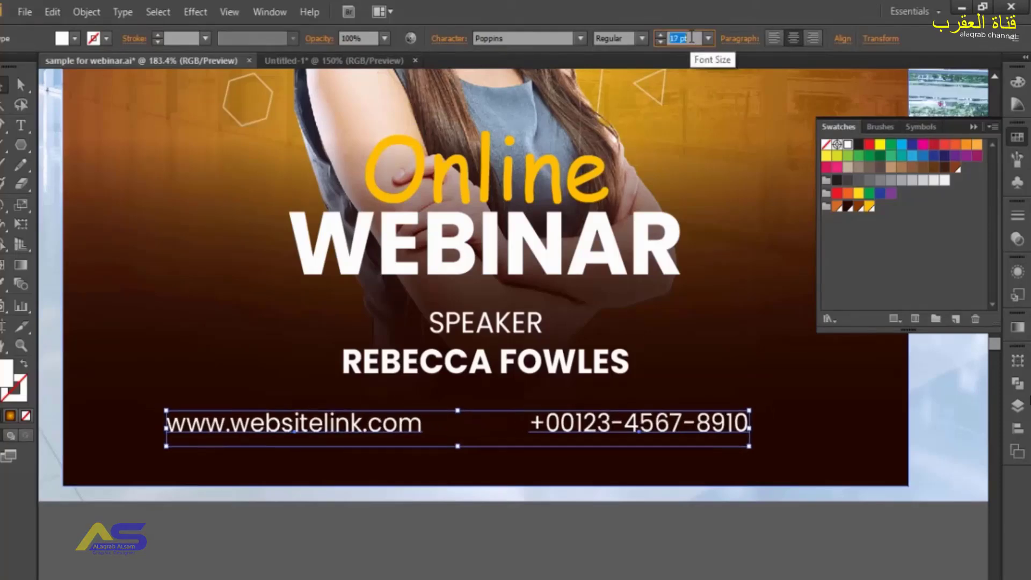
key(Down)
key(Down)
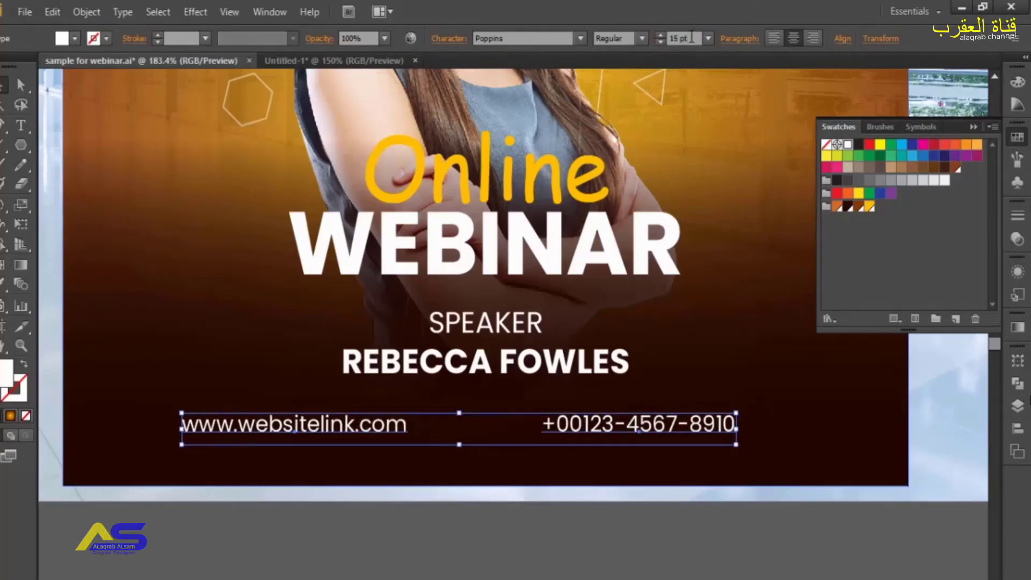
click(570, 520)
drag(568, 495, 551, 449)
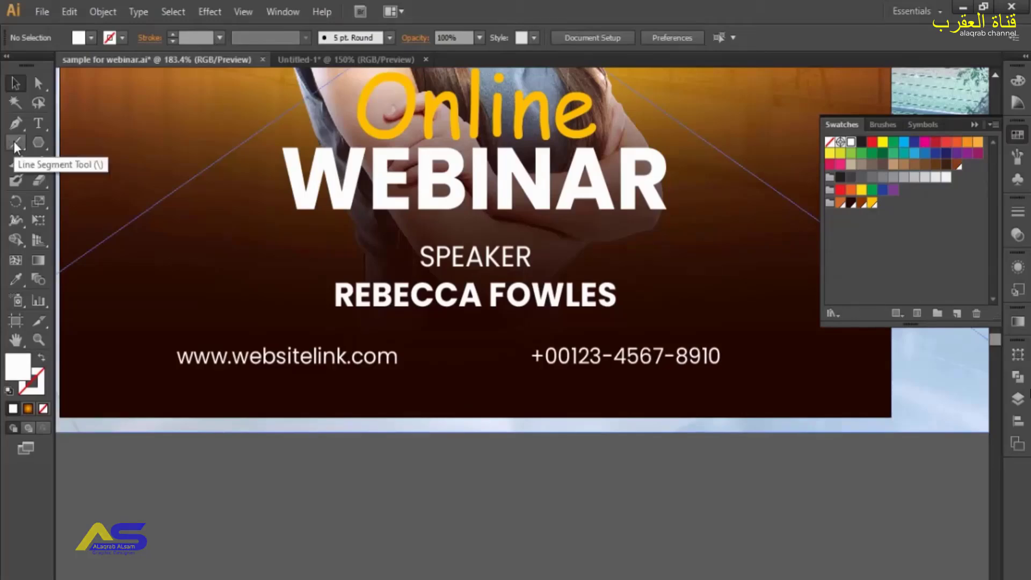
Draw a short yellow-stroked vertical divider line centred horizontally on the artboard
click(13, 144)
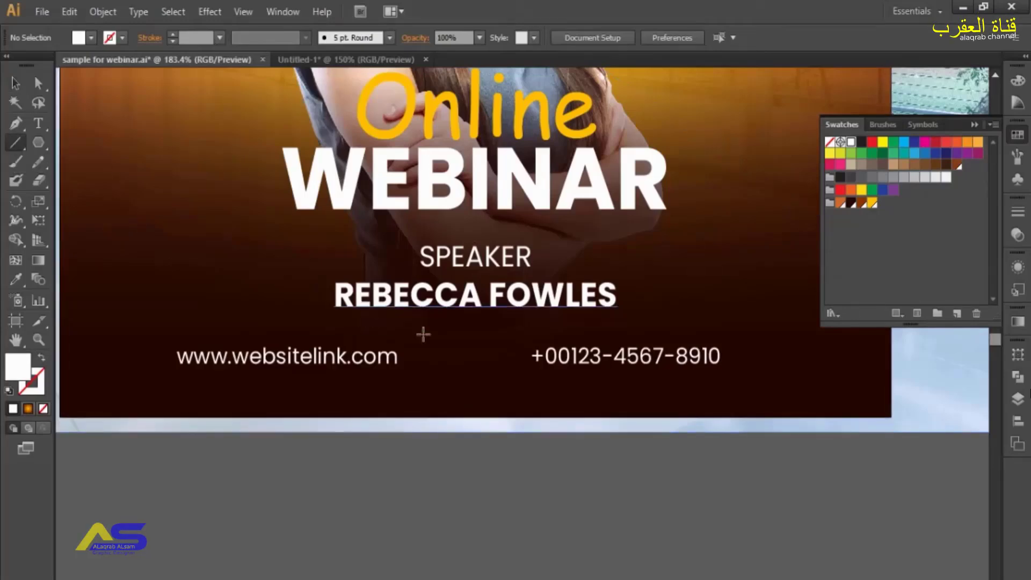
drag(463, 337, 463, 379)
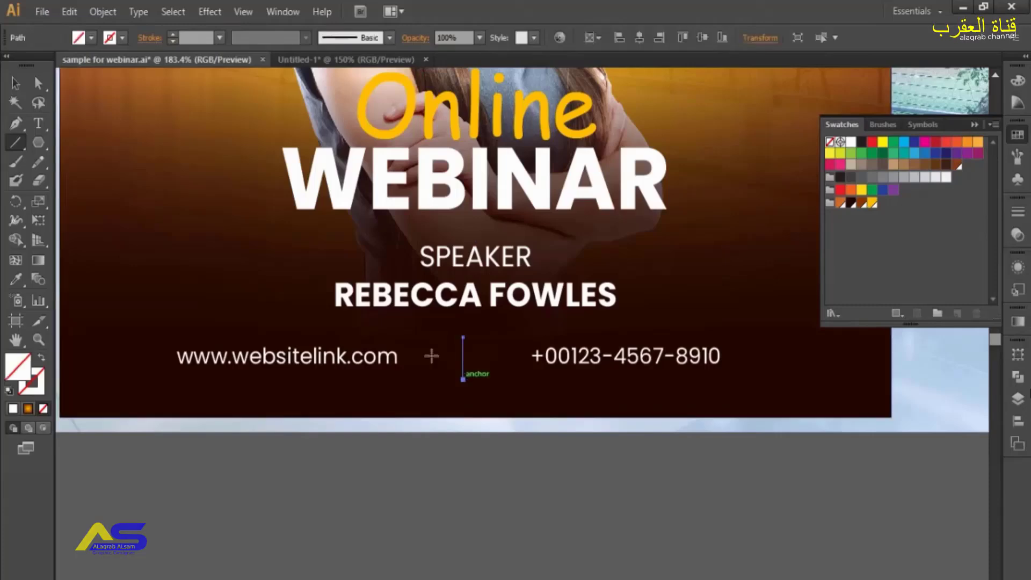
click(15, 83)
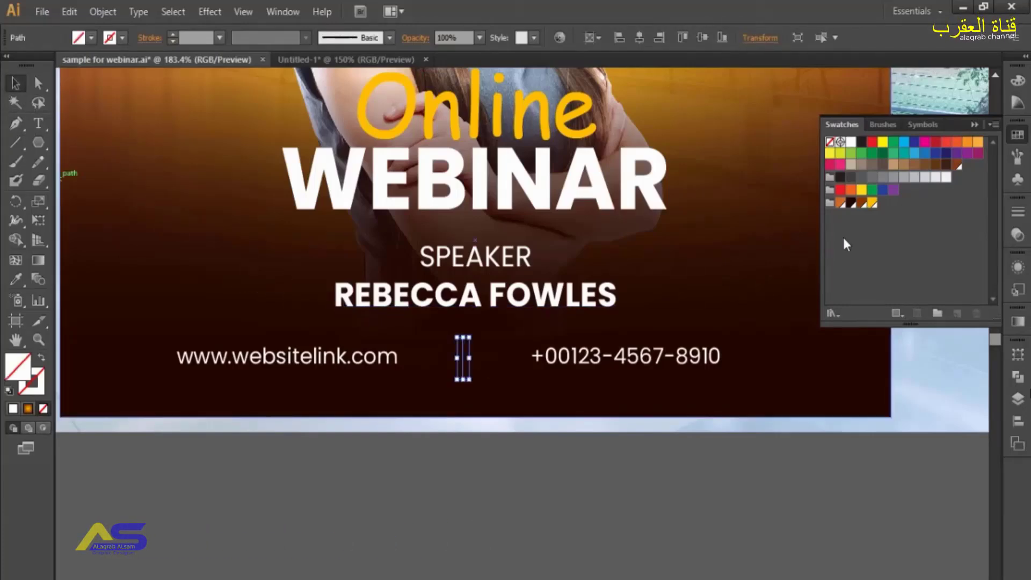
click(870, 209)
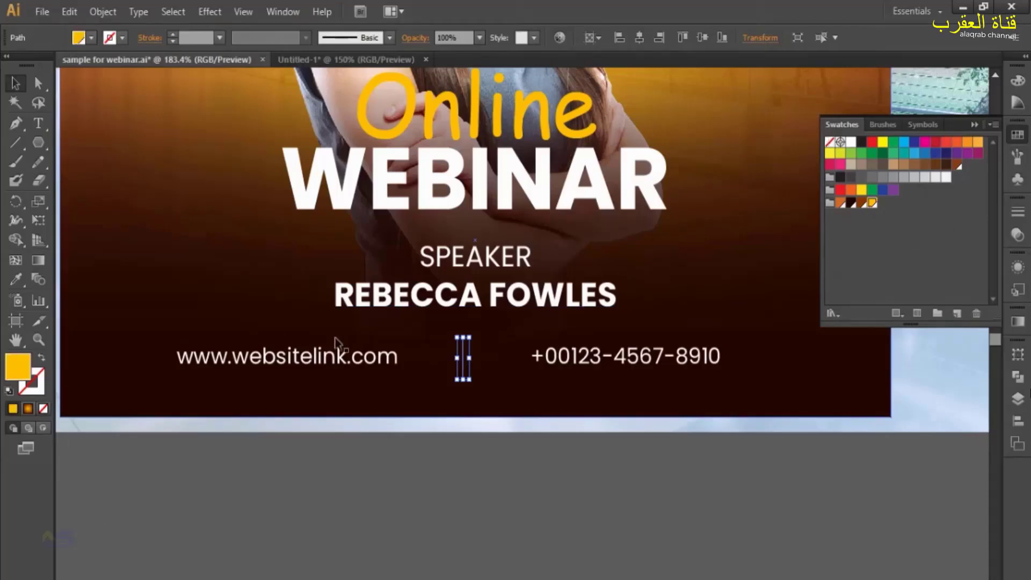
click(42, 359)
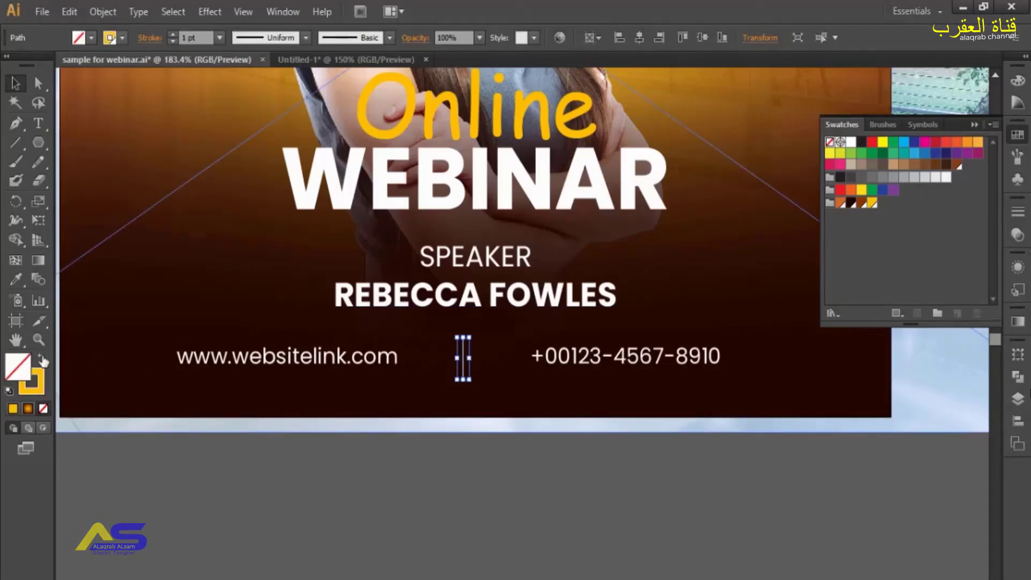
click(375, 460)
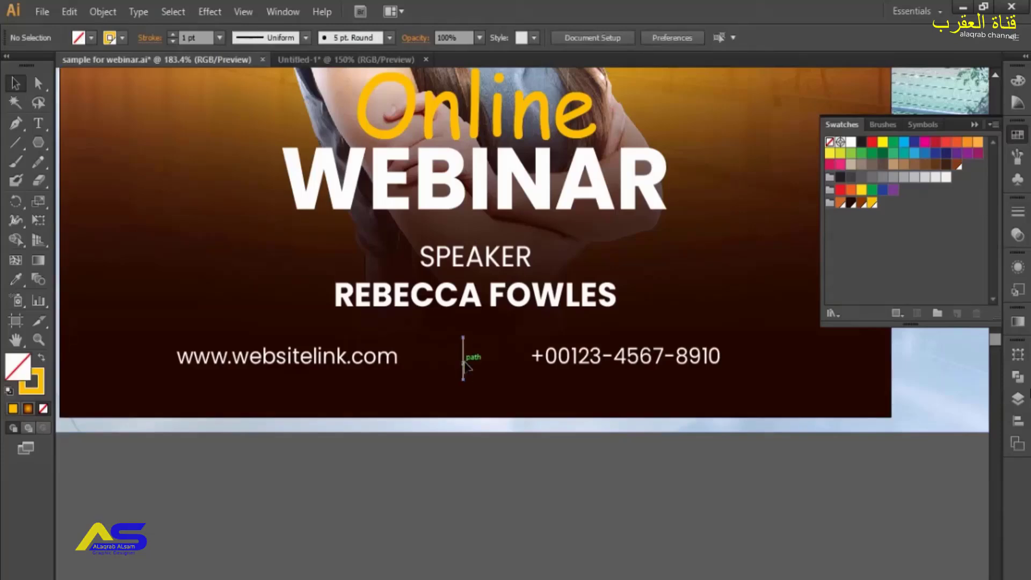
click(463, 357)
click(1018, 420)
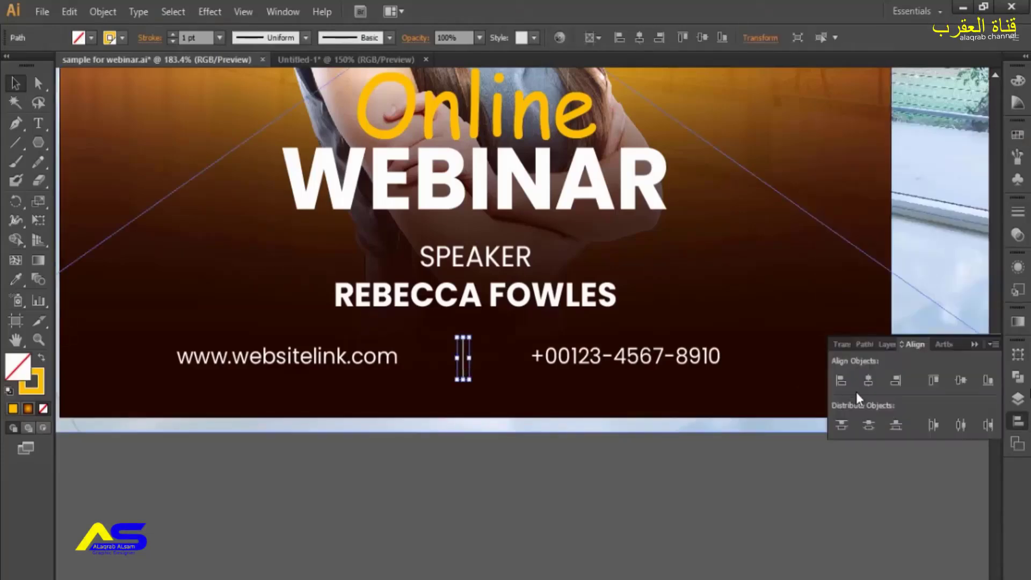
click(868, 380)
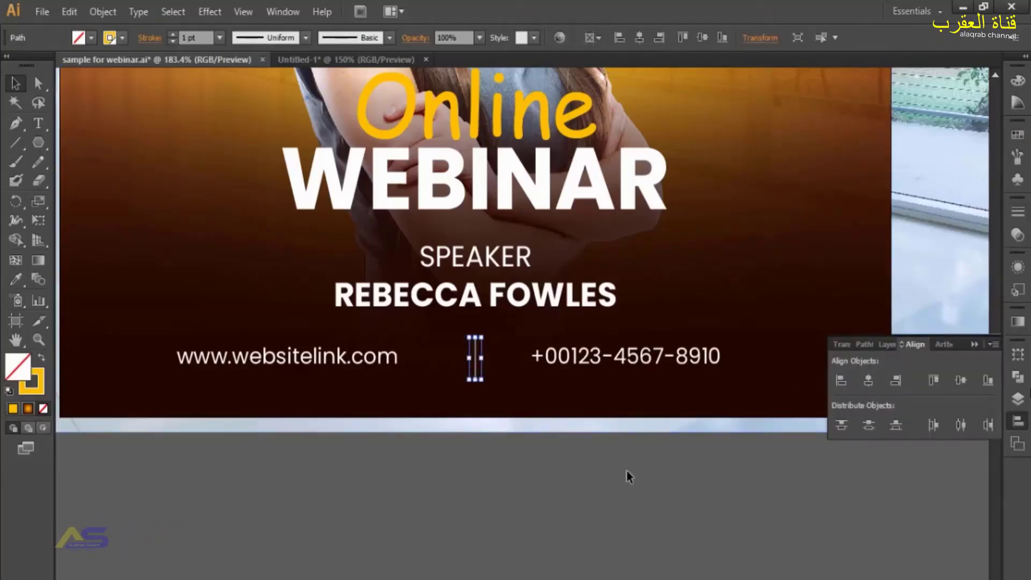
Move the phone number and website text in closer on either side of the divider
click(580, 365)
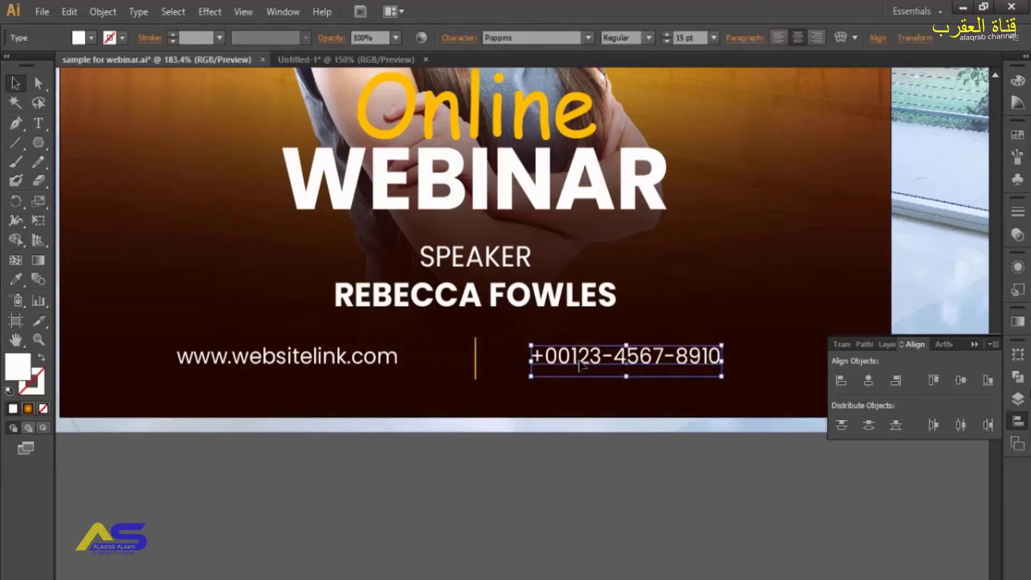
key(shift+Left)
key(shift+Left)
key(shift+Left)
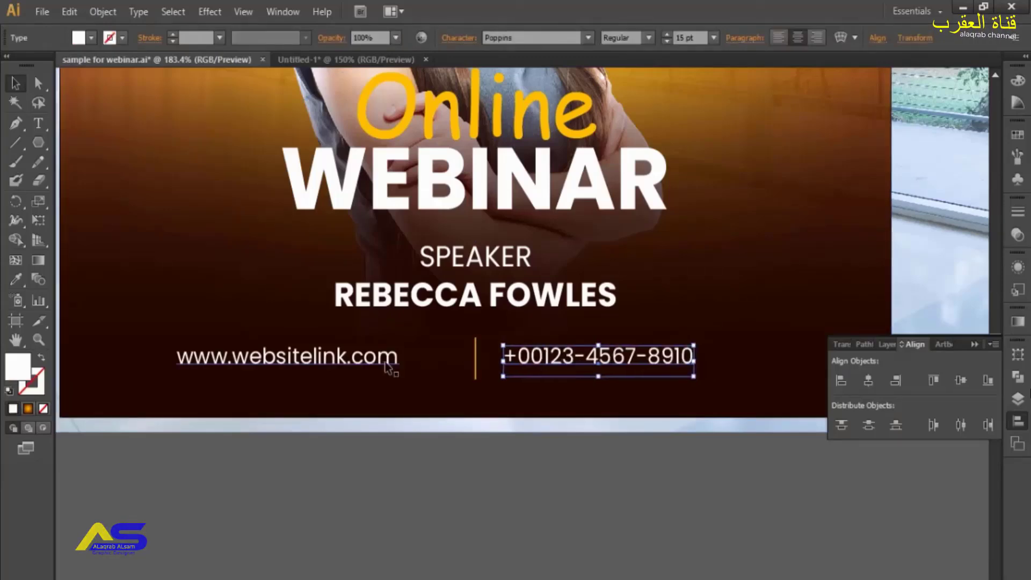
click(392, 365)
drag(392, 365, 444, 365)
key(Left)
key(Left)
key(Left)
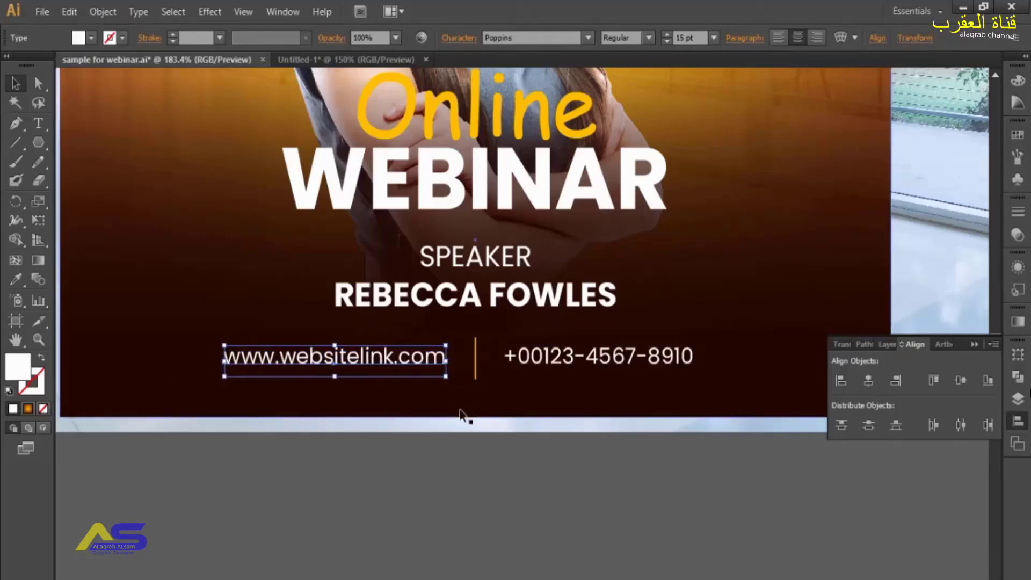
click(507, 452)
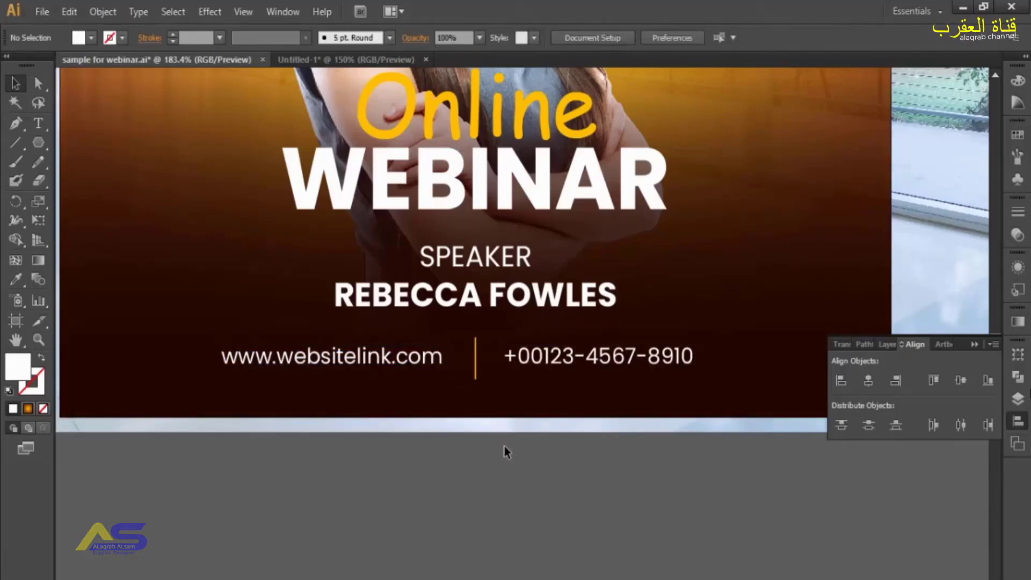
key(ctrl+0)
Bring the LOGO HERE group from Untitled-1 to the poster's top right, scaled to about 143 px wide
drag(700, 436, 683, 387)
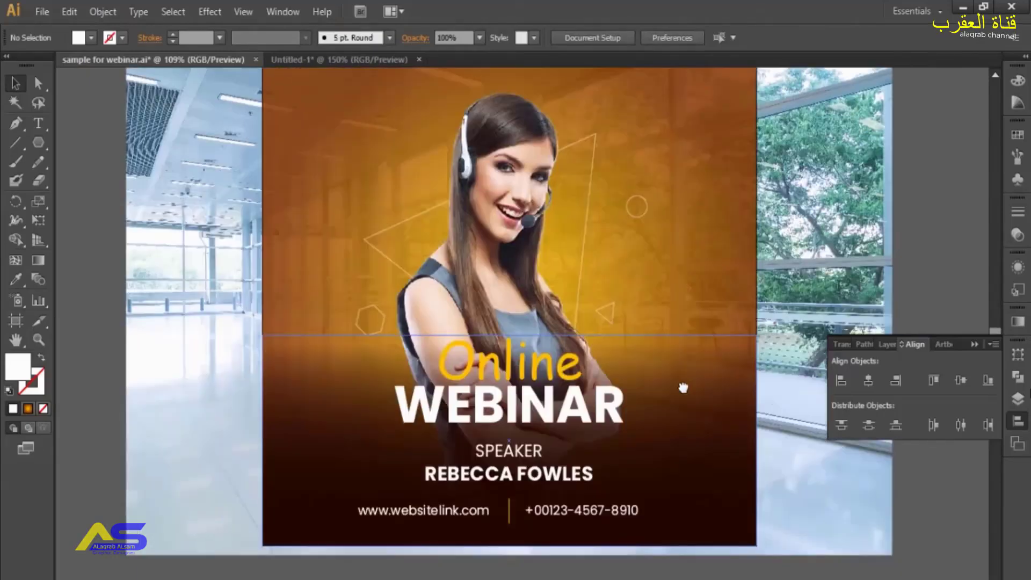
drag(651, 270, 653, 382)
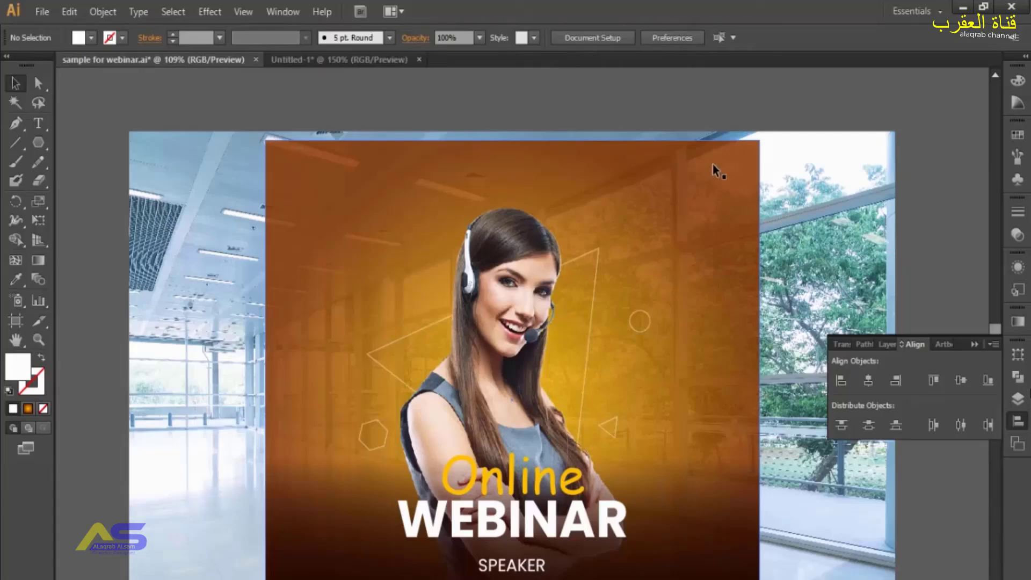
drag(642, 168, 487, 197)
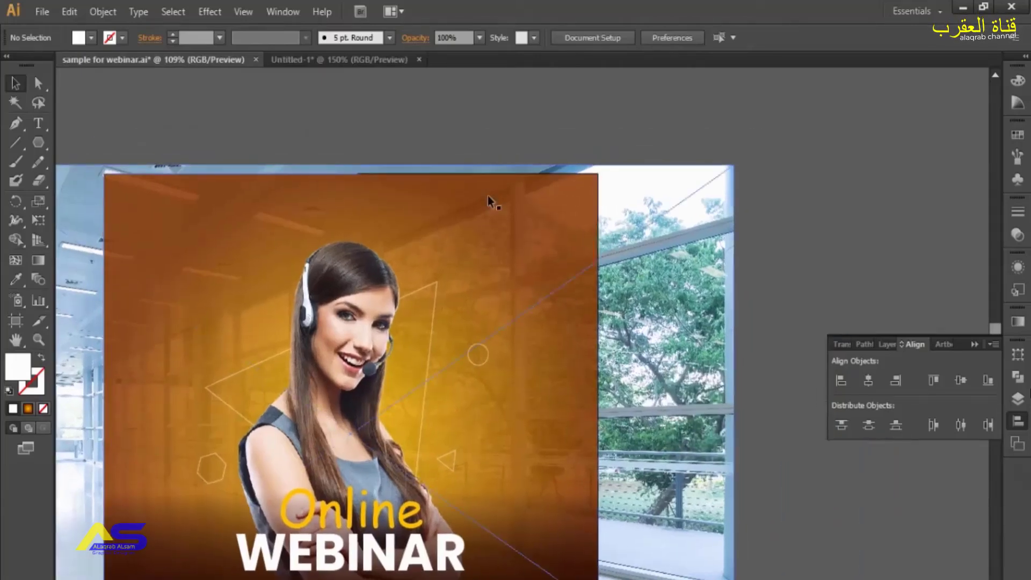
click(343, 59)
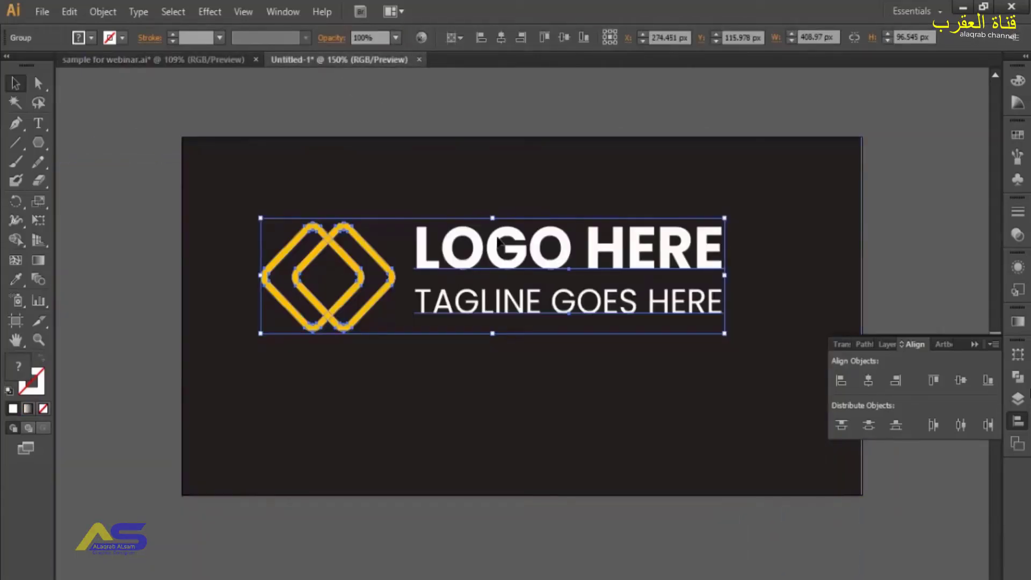
drag(481, 214, 258, 83)
drag(499, 230, 498, 232)
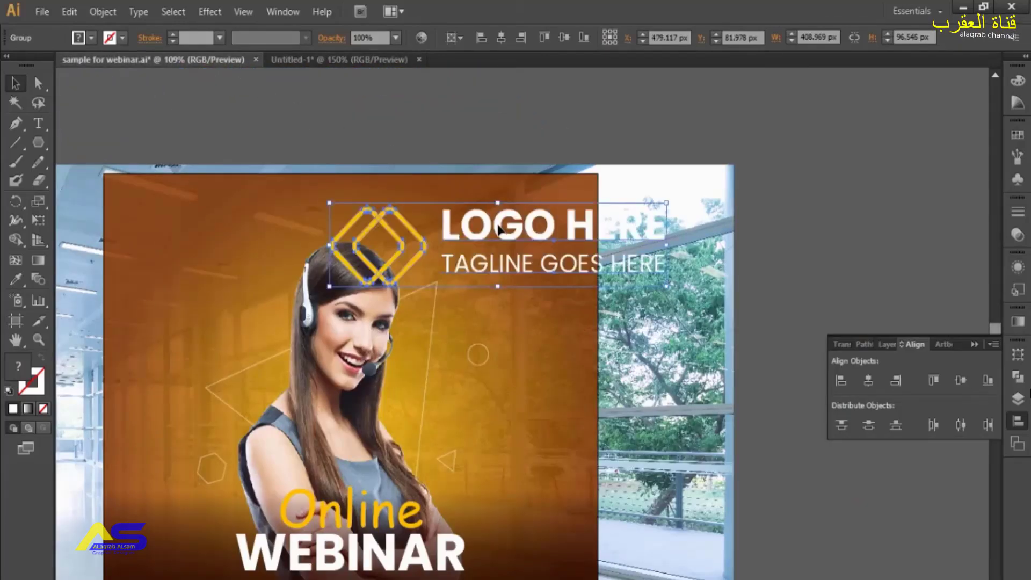
mouse_move(497, 287)
mouse_down()
mouse_move(494, 222)
mouse_move(563, 205)
mouse_up()
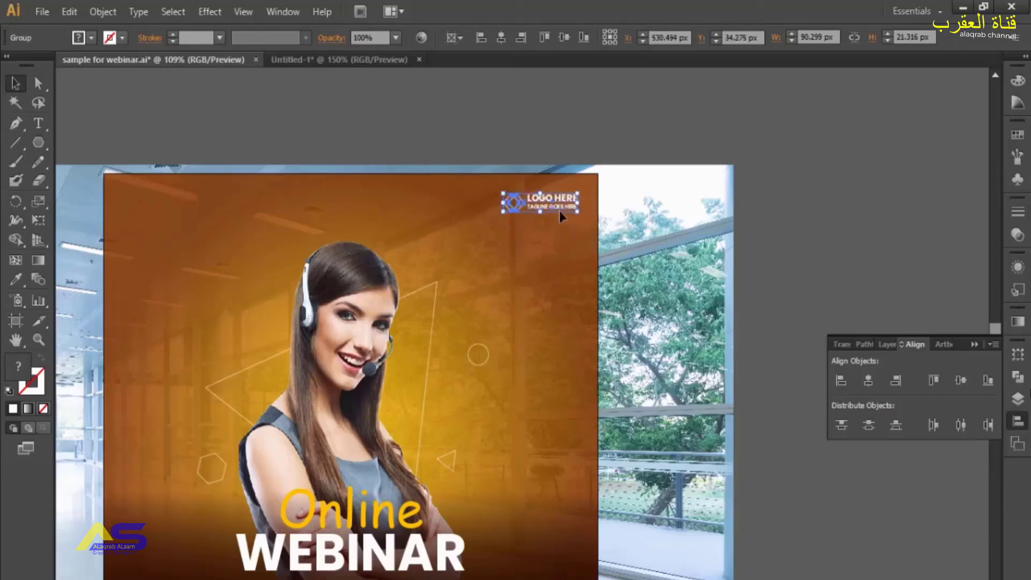
Copy the speaker's name text to the poster's top-left corner
click(808, 197)
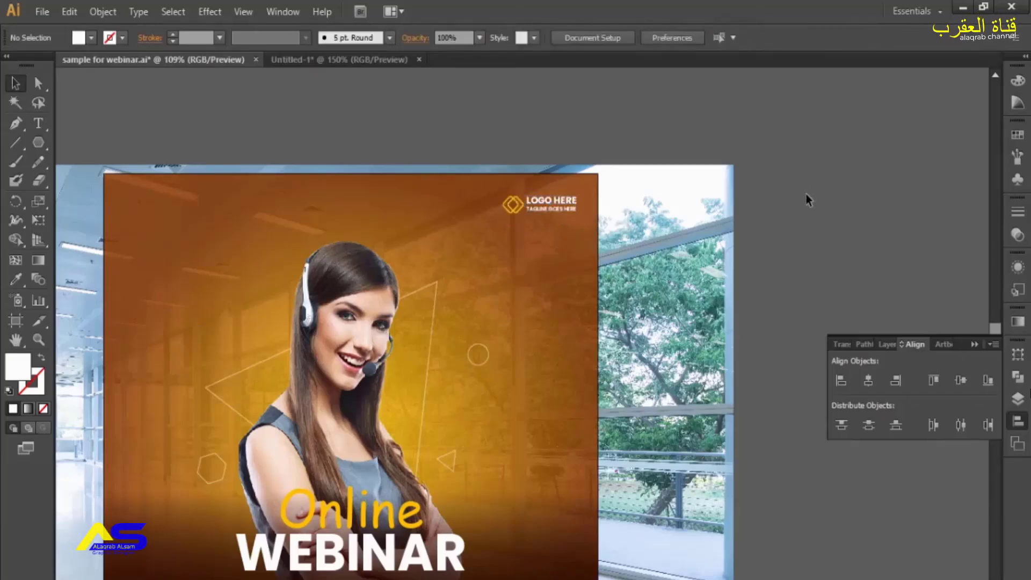
drag(678, 218, 806, 240)
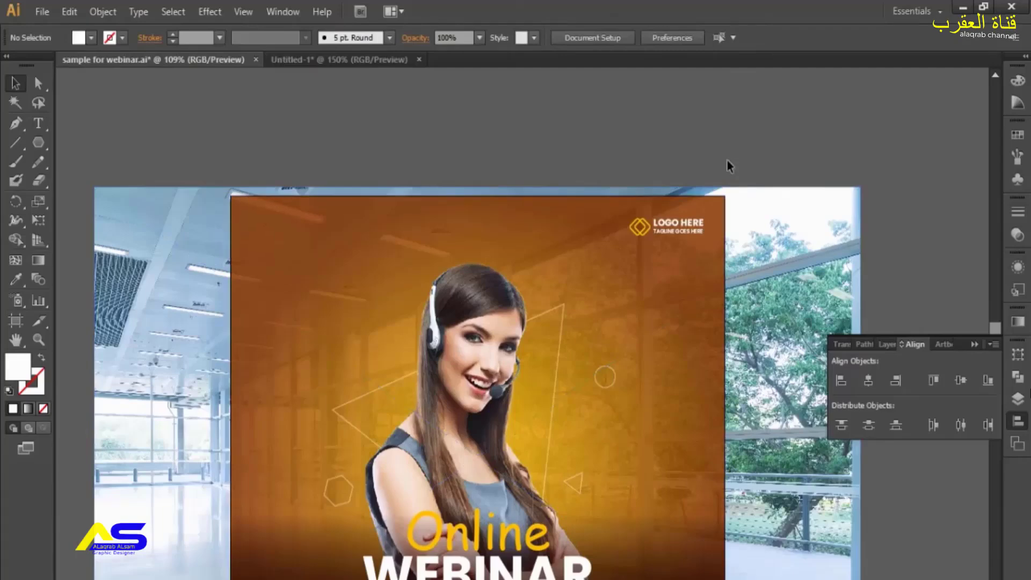
scroll(577, 231, down, 1)
scroll(585, 231, down, 2)
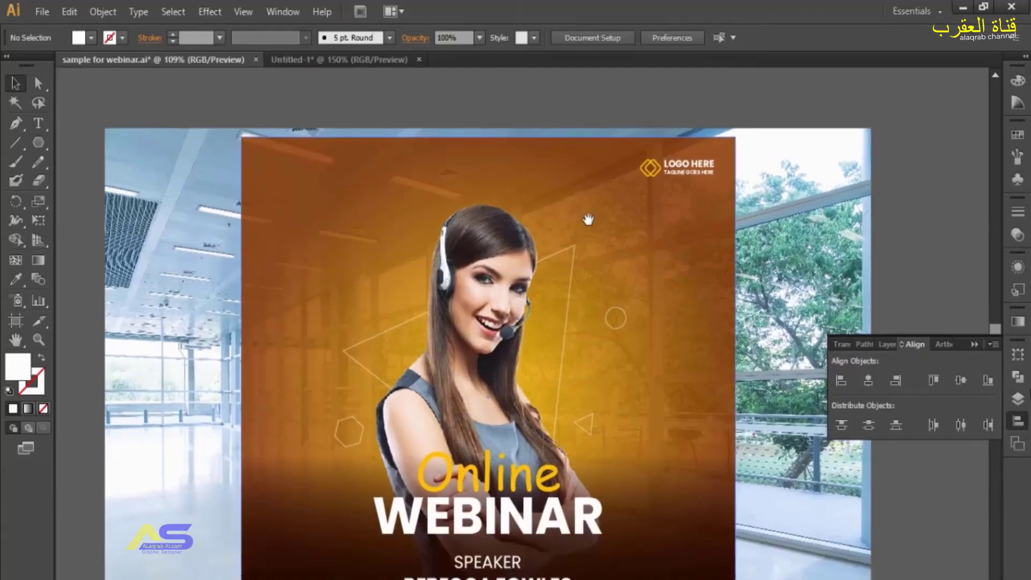
click(505, 568)
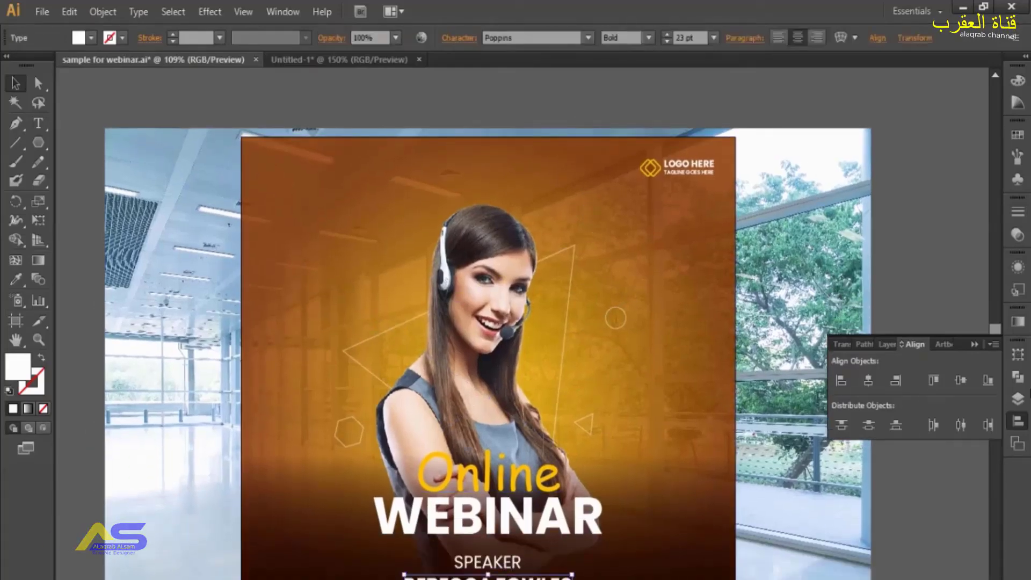
drag(524, 577, 375, 186)
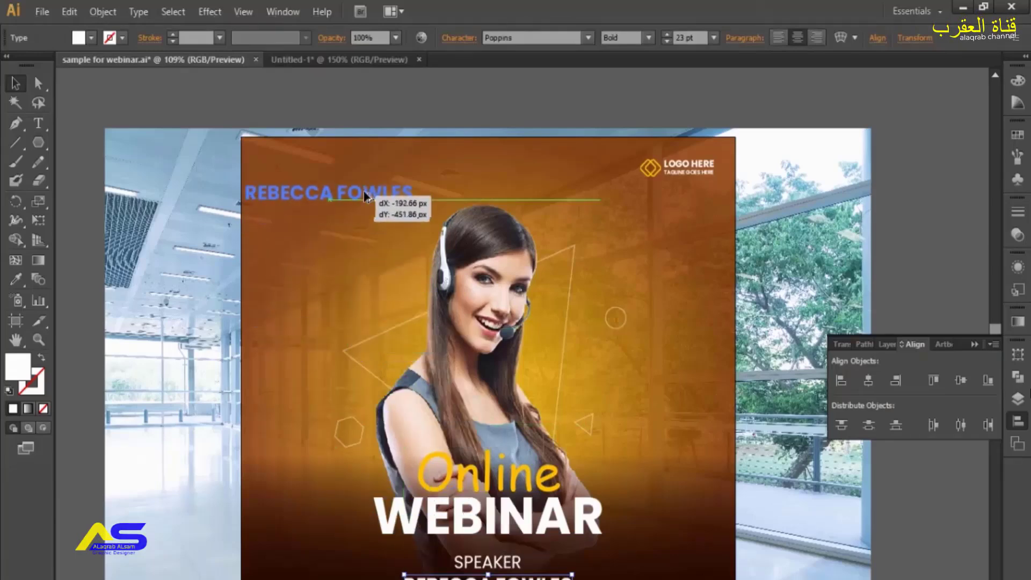
Retype the copied text as '25TH' over 'MAY 09 AM' on a new line
double_click(368, 176)
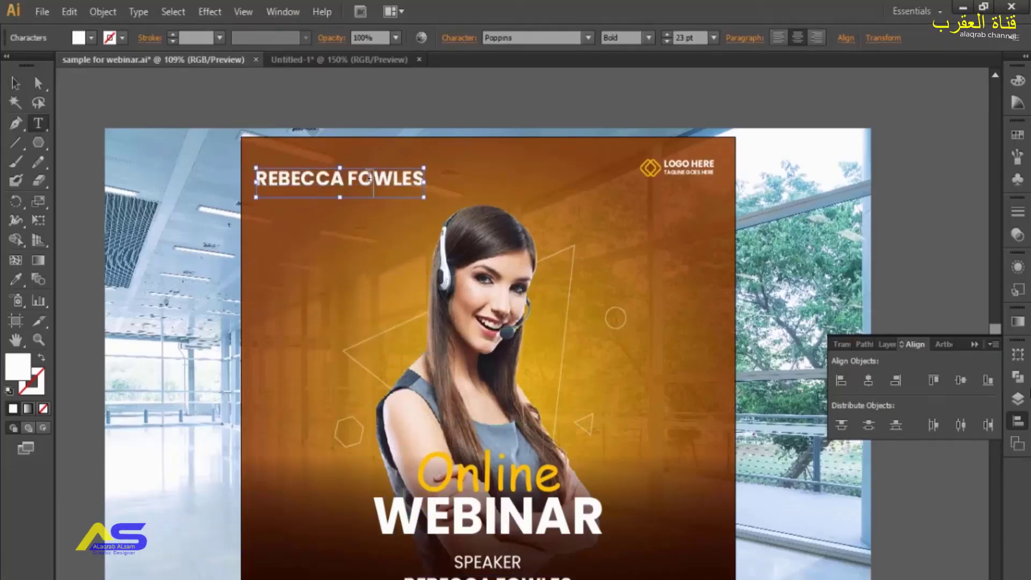
key(ctrl+a)
text(25)
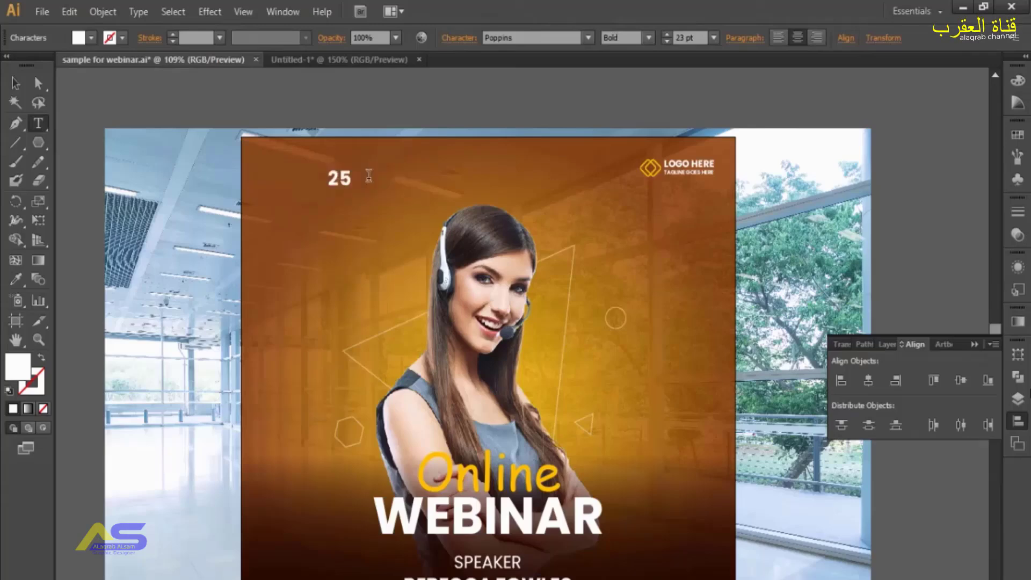
text(TH)
key(Return)
text(MAY)
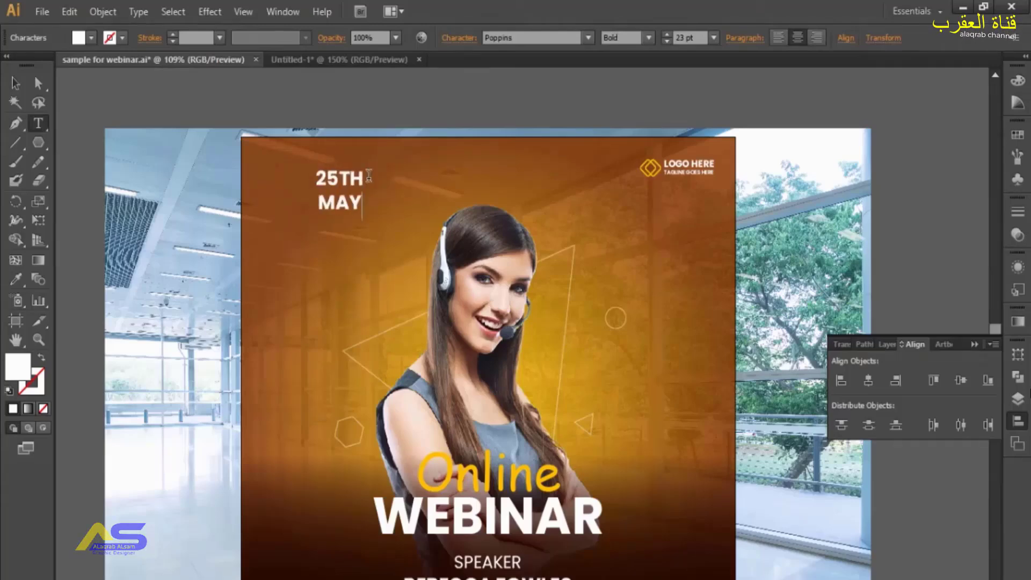
text( 09 AM)
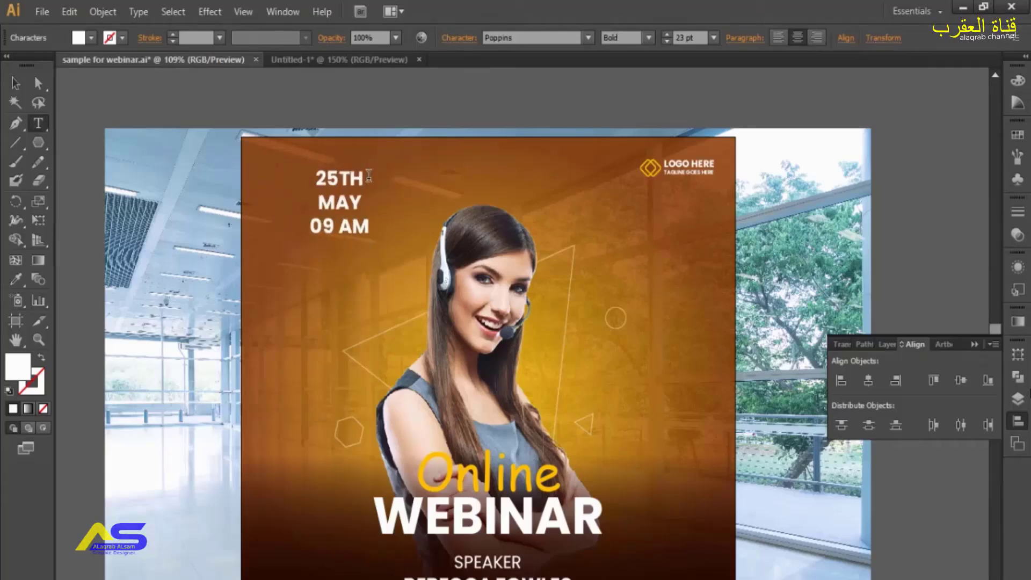
key(Escape)
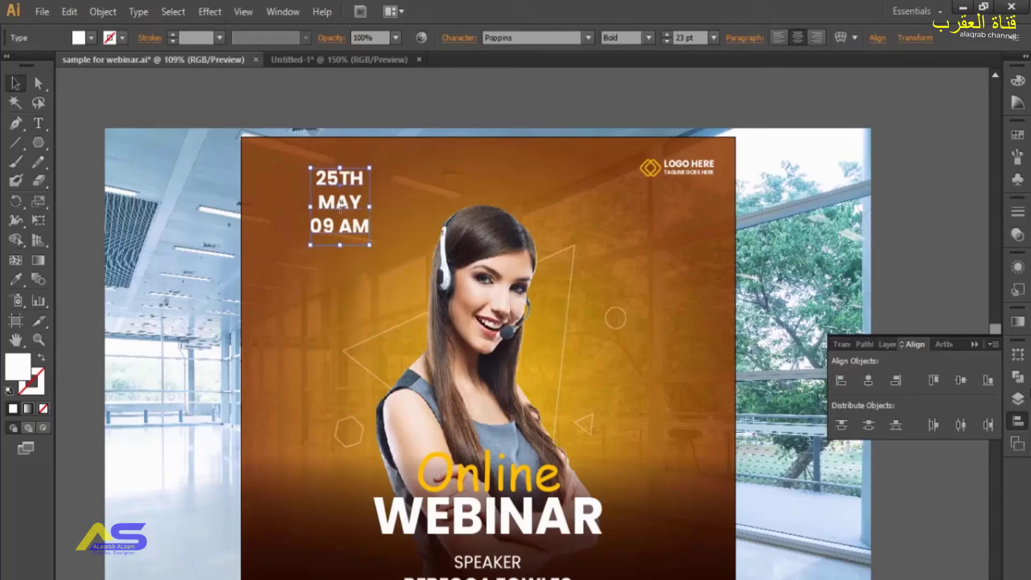
Left-align the date text, set it to 17 pt, and nudge it into the top-left corner
drag(340, 204, 322, 204)
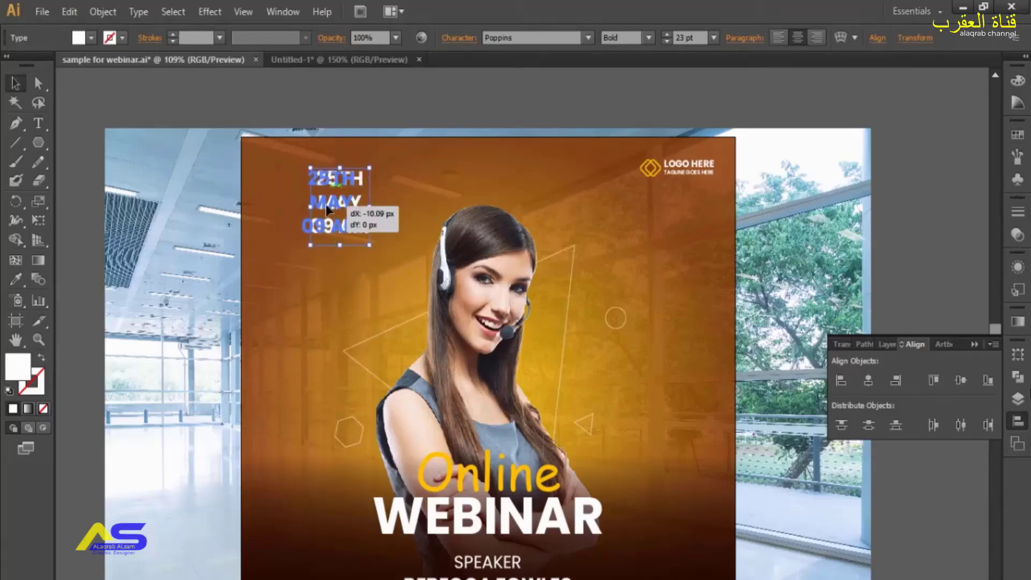
click(776, 39)
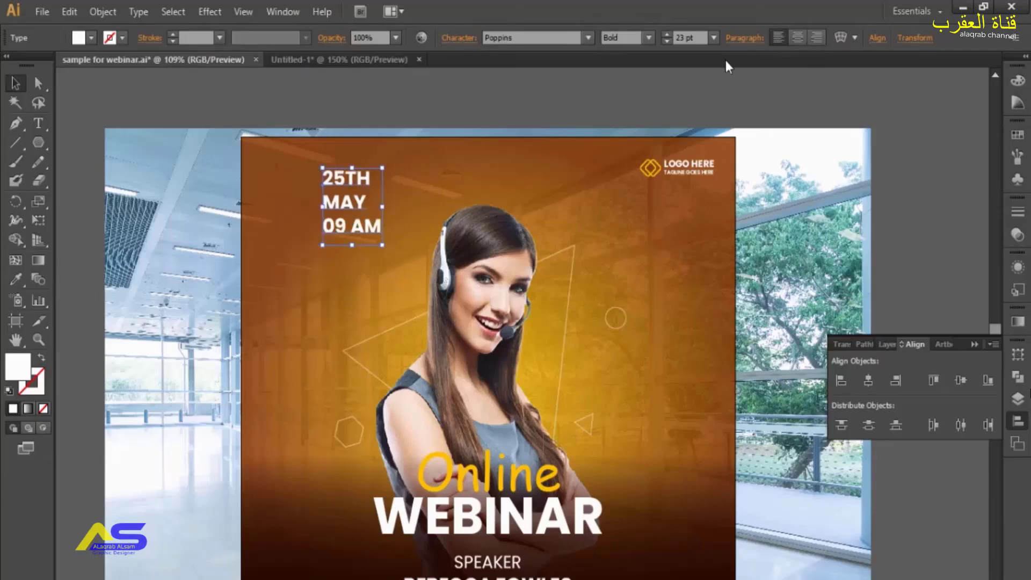
drag(337, 204, 293, 198)
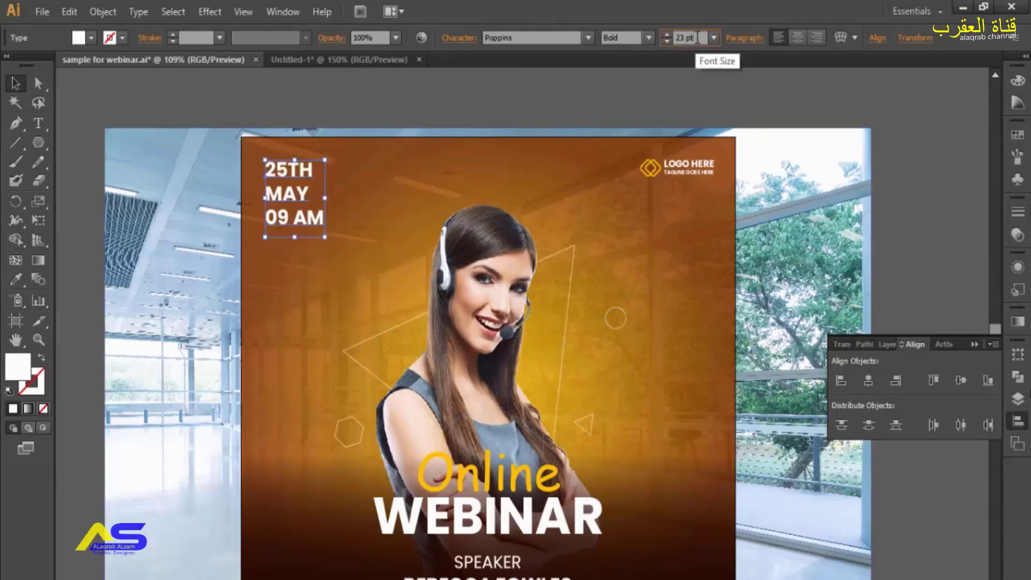
key(Down)
key(Down)
key(Down)
key(Down)
key(Down)
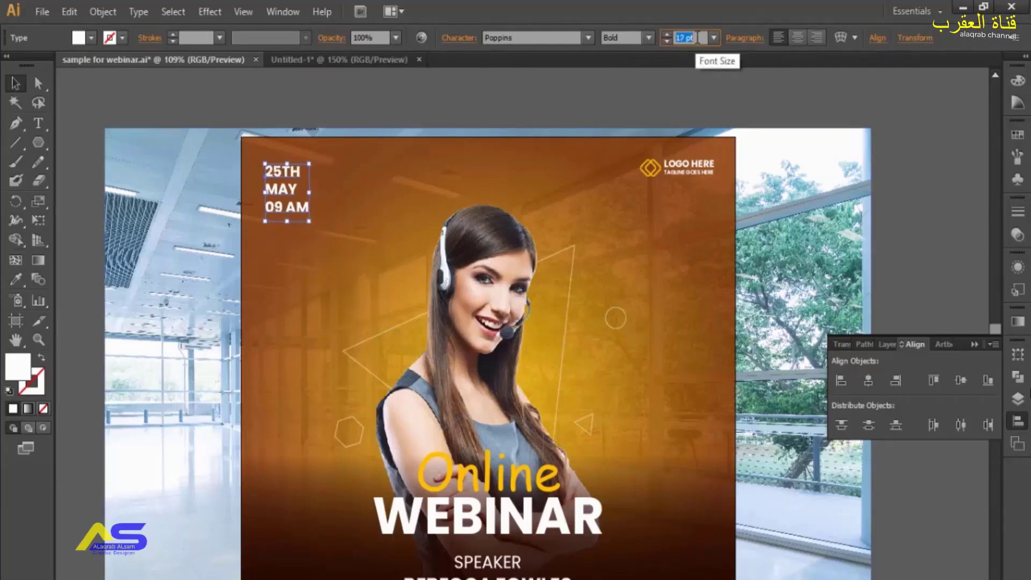
key(Return)
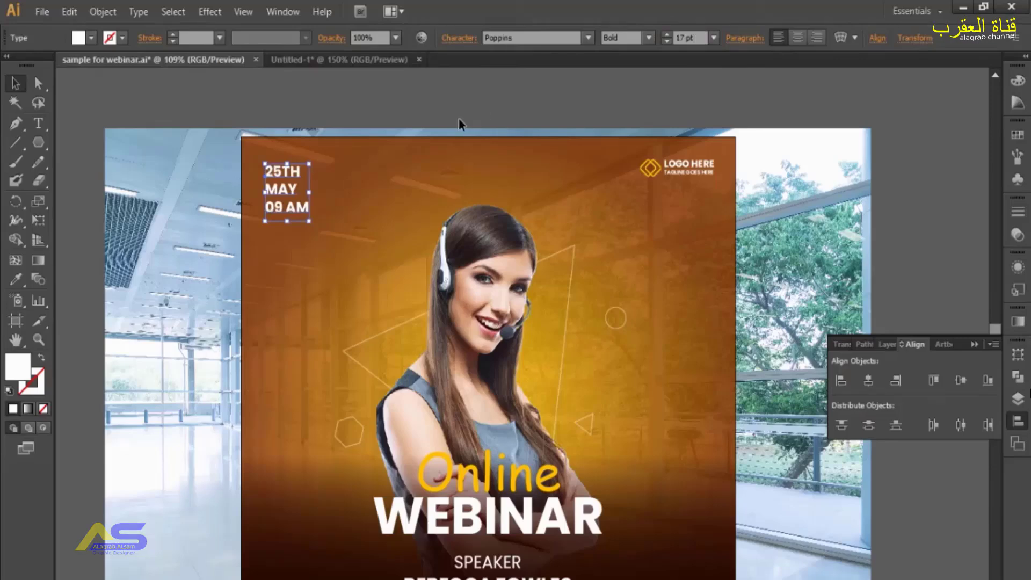
key(Up)
key(Up)
key(Up)
key(Up)
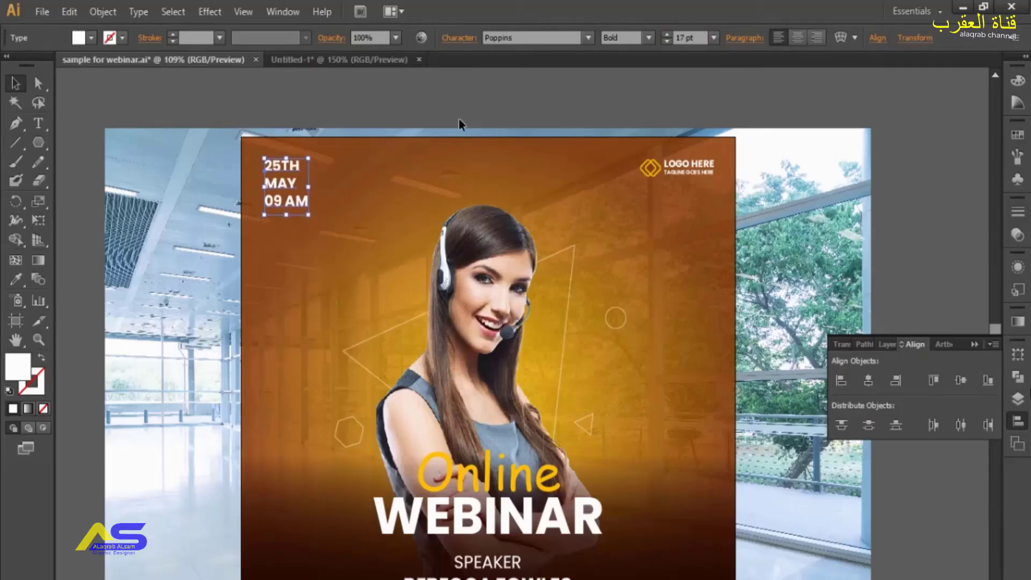
key(Left)
click(407, 120)
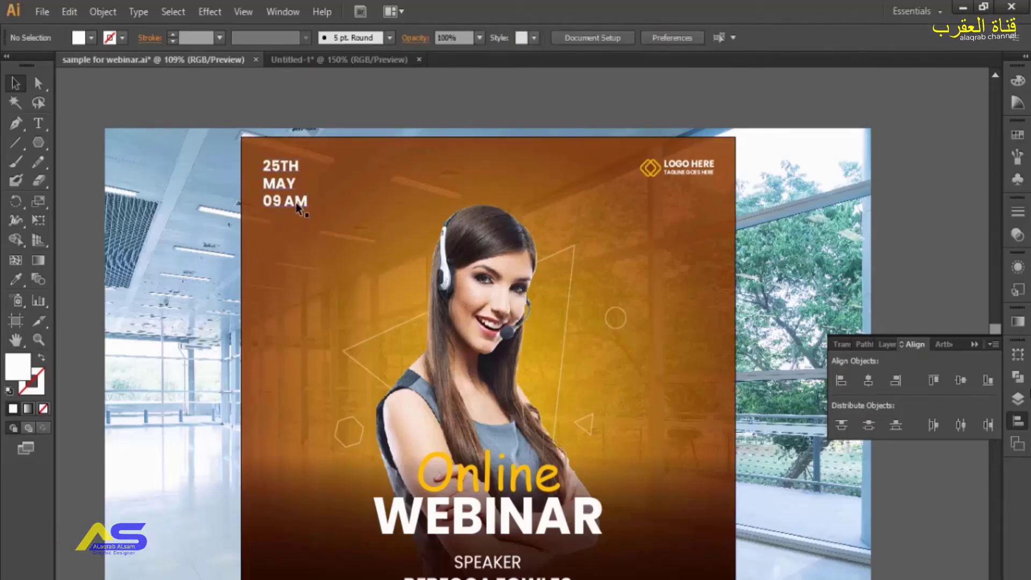
Colour the '09 AM' line yellow-orange from the Swatches
key(t)
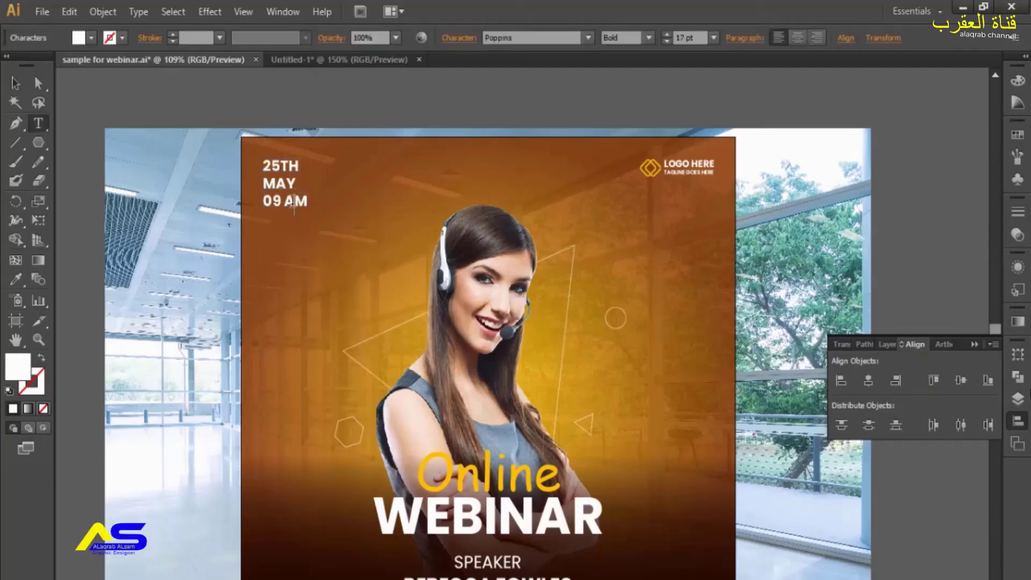
triple_click(293, 203)
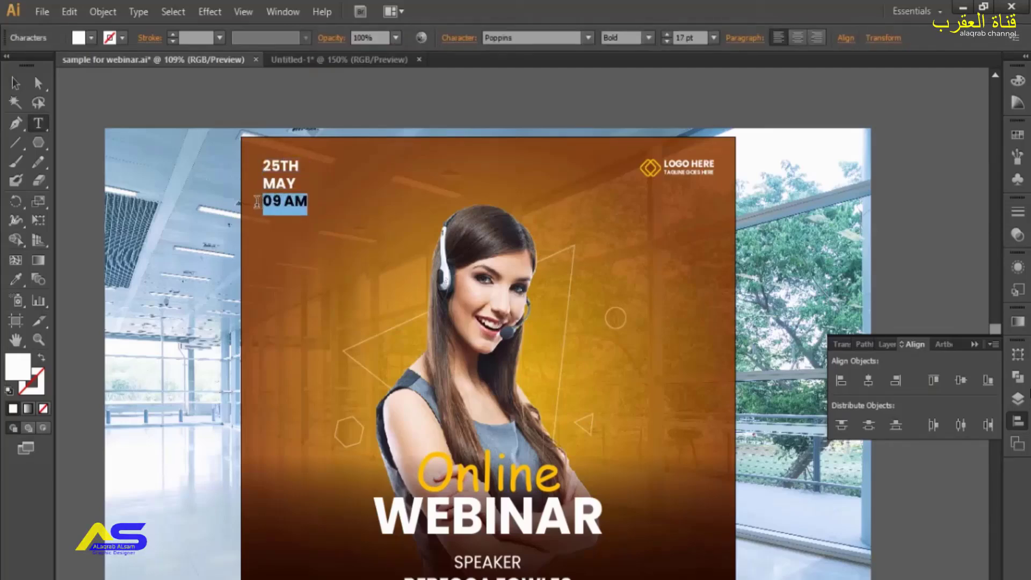
click(1015, 137)
click(872, 203)
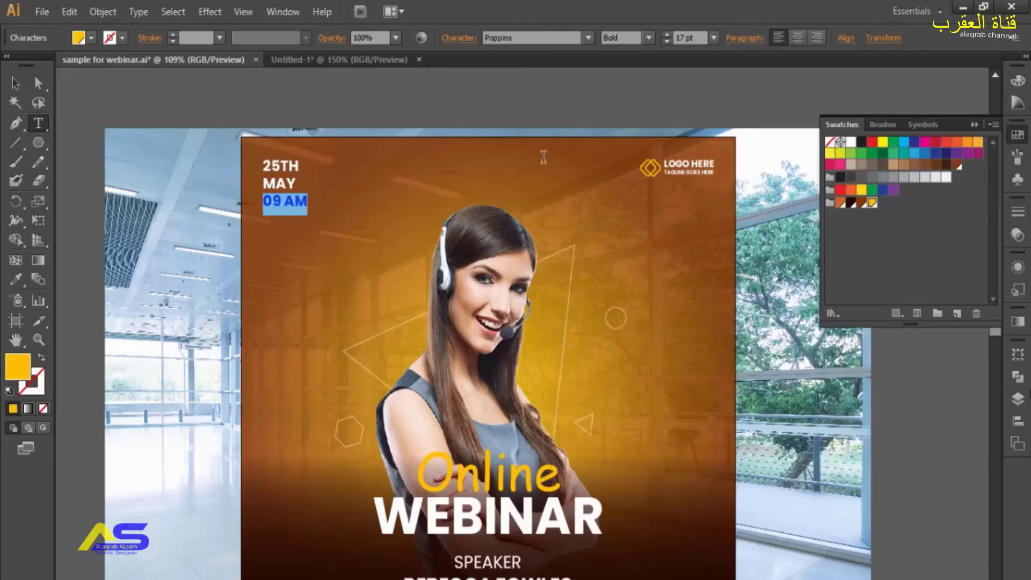
key(Escape)
click(348, 108)
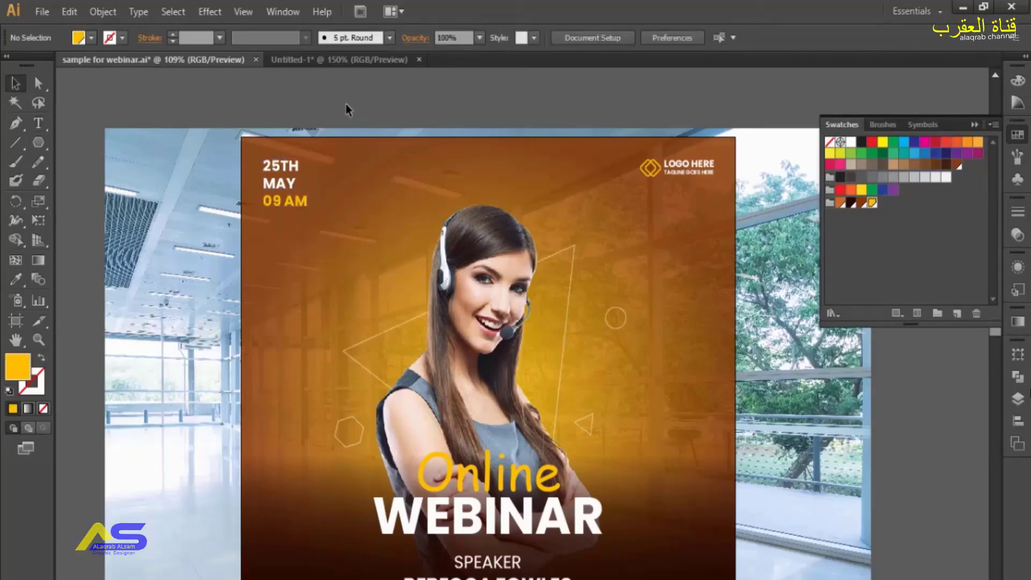
drag(549, 303, 526, 239)
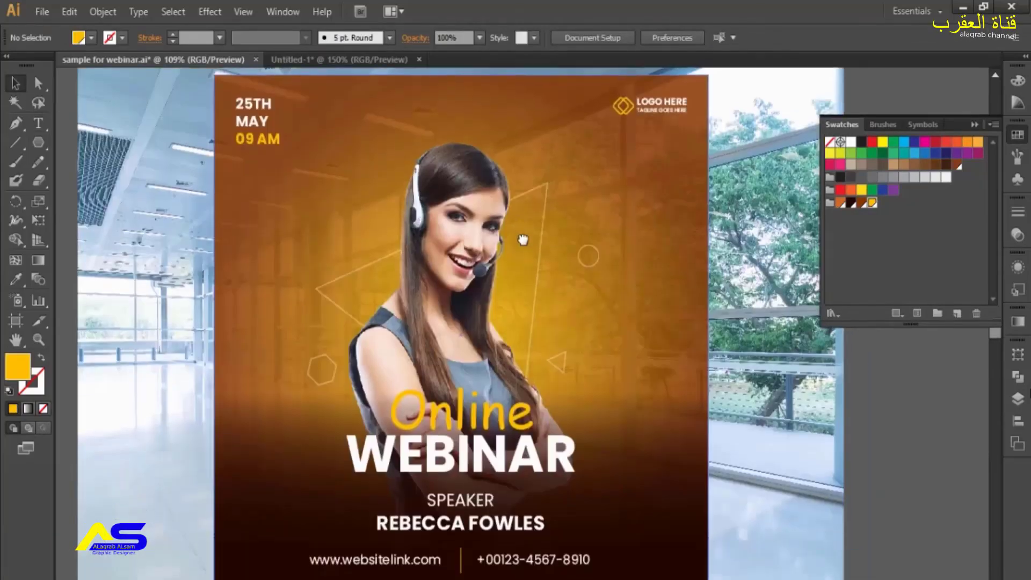
drag(594, 285, 476, 294)
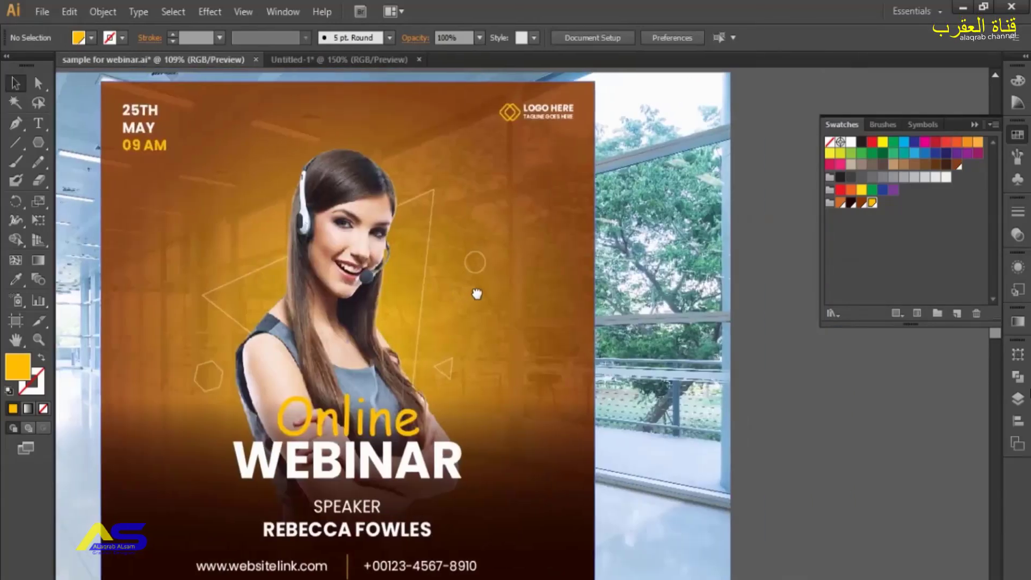
Draw a white-filled circle on the orange panel beside the woman, shrunk to about 6.89 px
key(z)
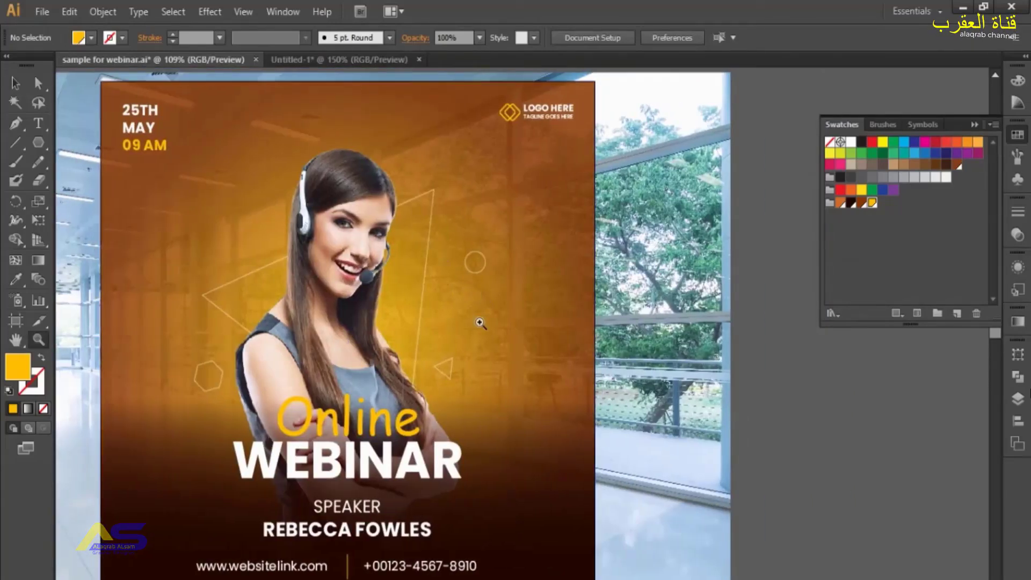
drag(630, 423, 659, 439)
key(v)
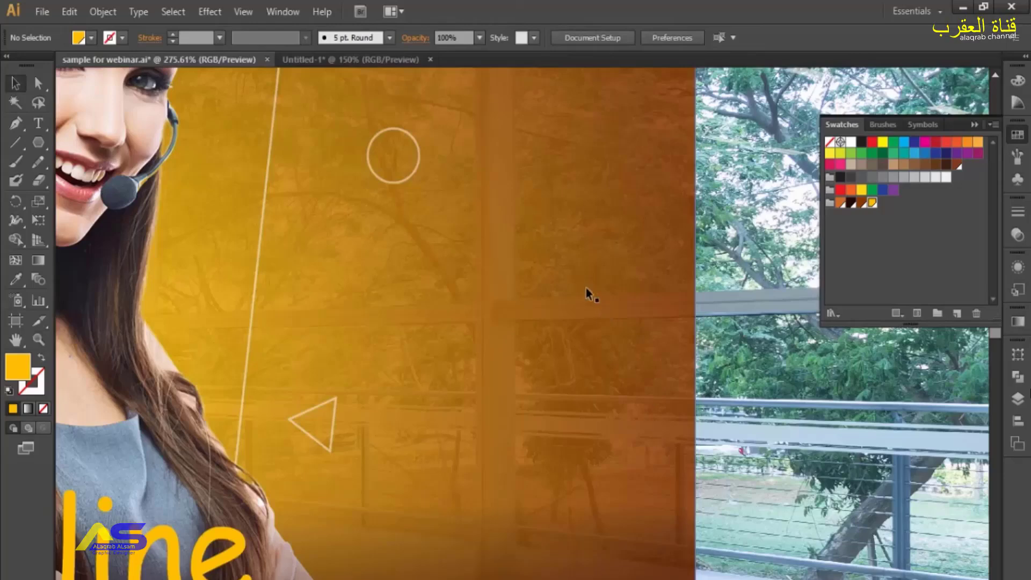
drag(586, 292, 547, 330)
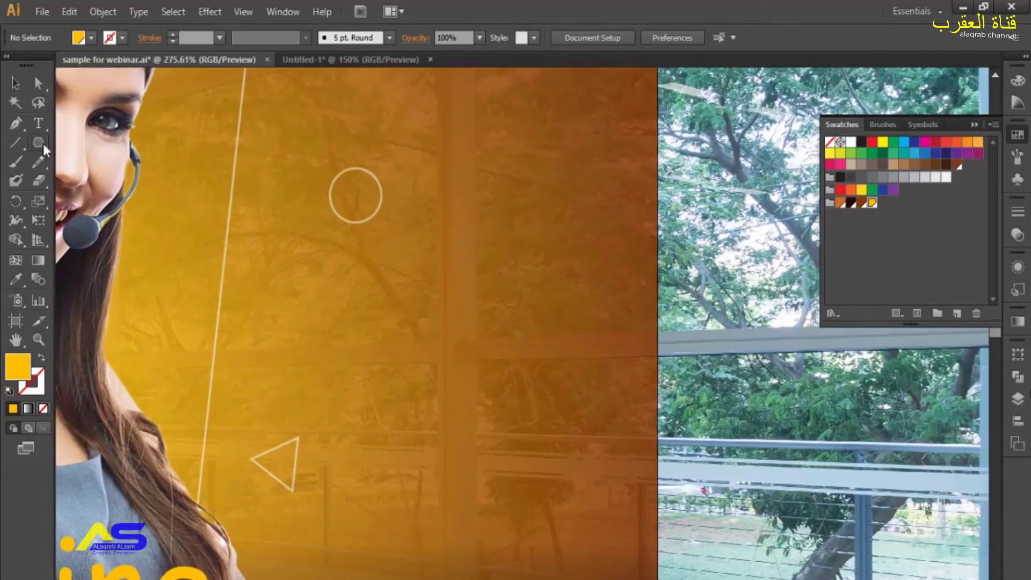
drag(43, 143, 88, 182)
drag(479, 290, 519, 329)
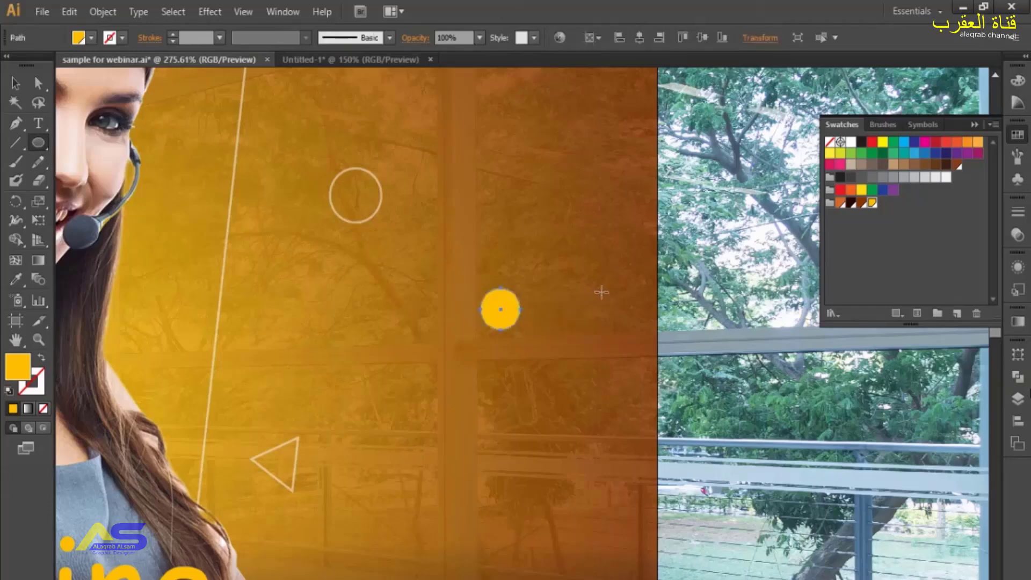
key(v)
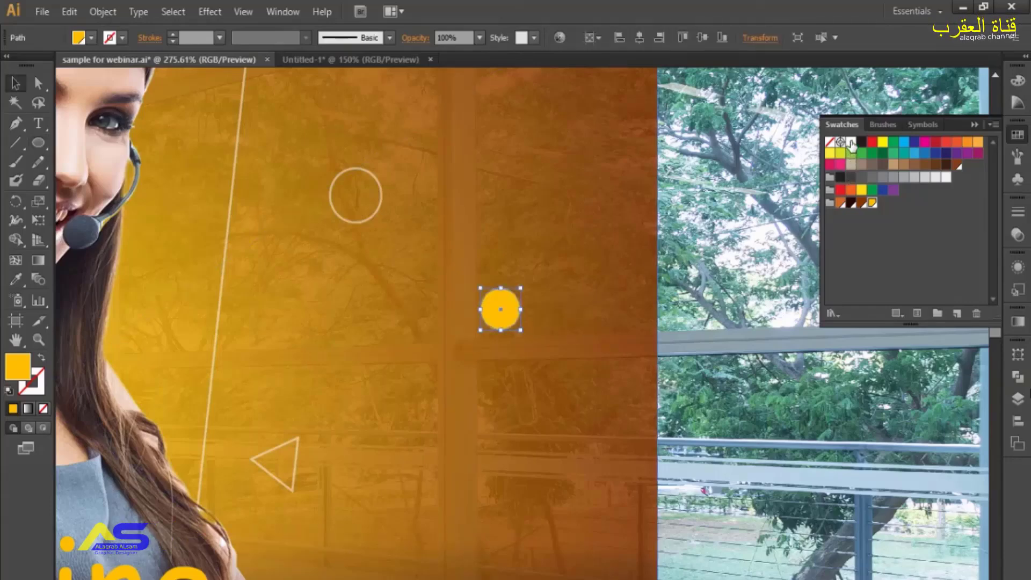
click(850, 142)
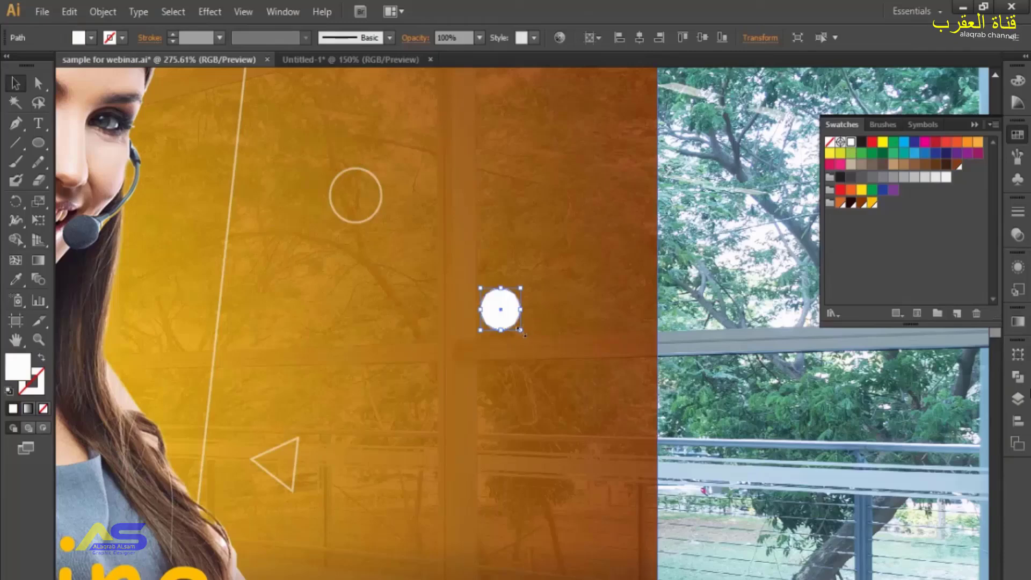
drag(521, 331, 495, 298)
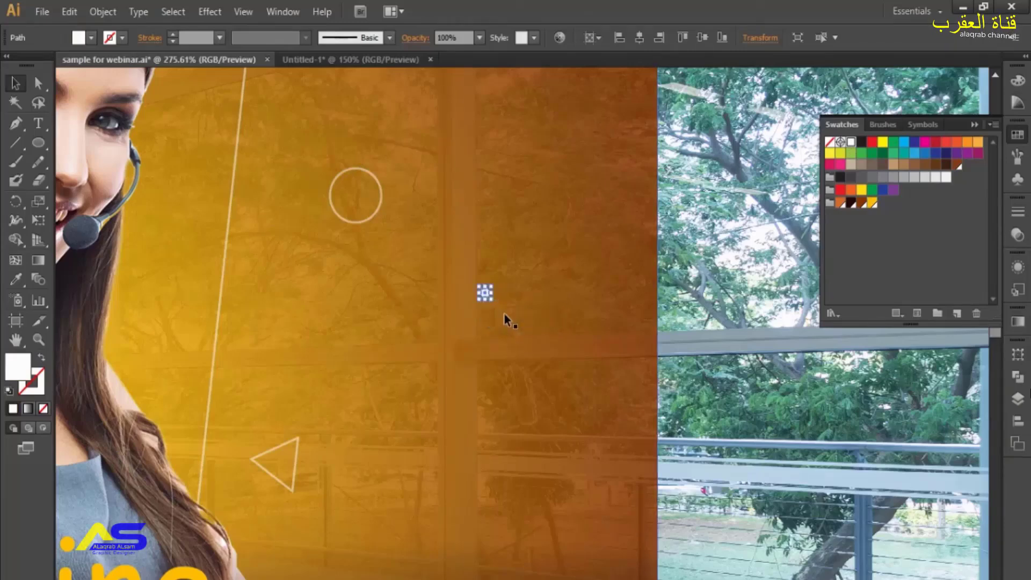
key(ctrl+equal)
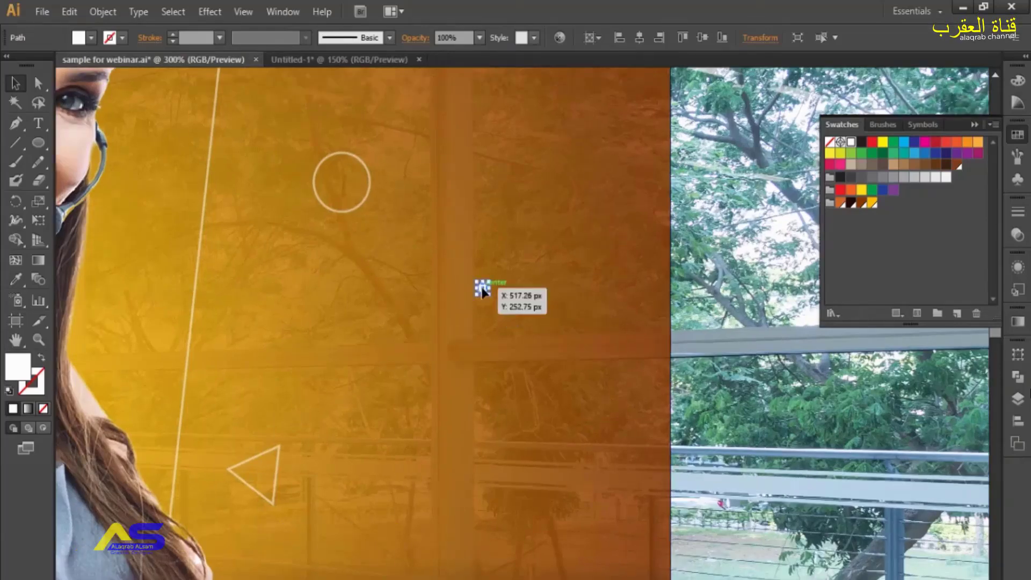
Copy the dot 10 px to the right with Transform Each, then select both dots
right_click(482, 291)
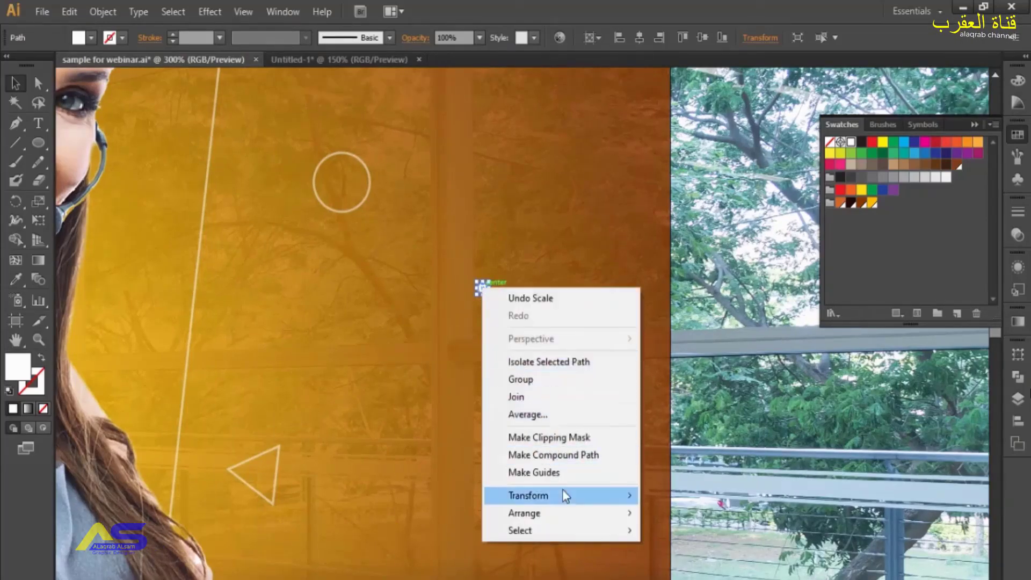
mouse_move(561, 495)
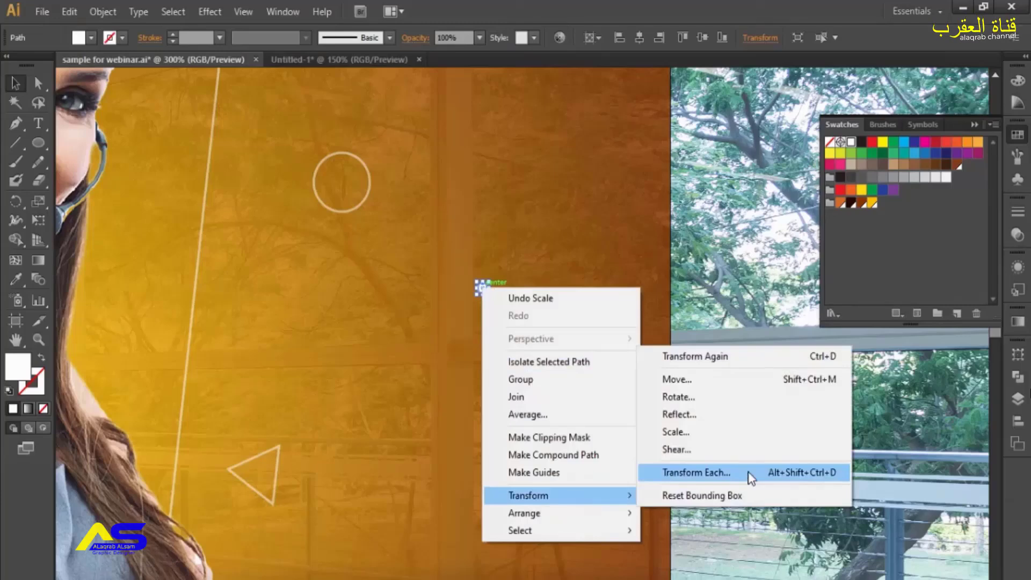
click(750, 477)
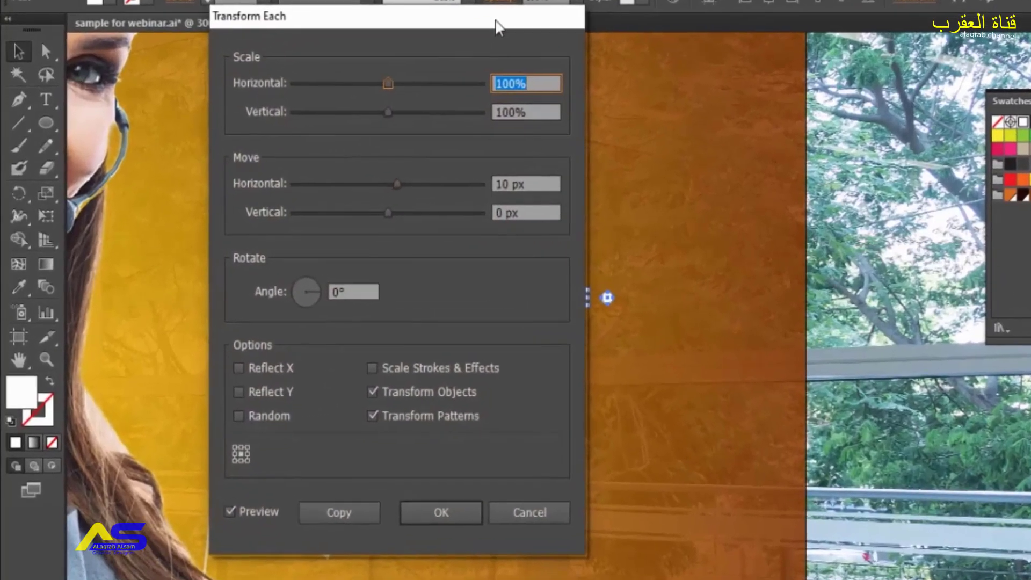
drag(397, 51, 364, 30)
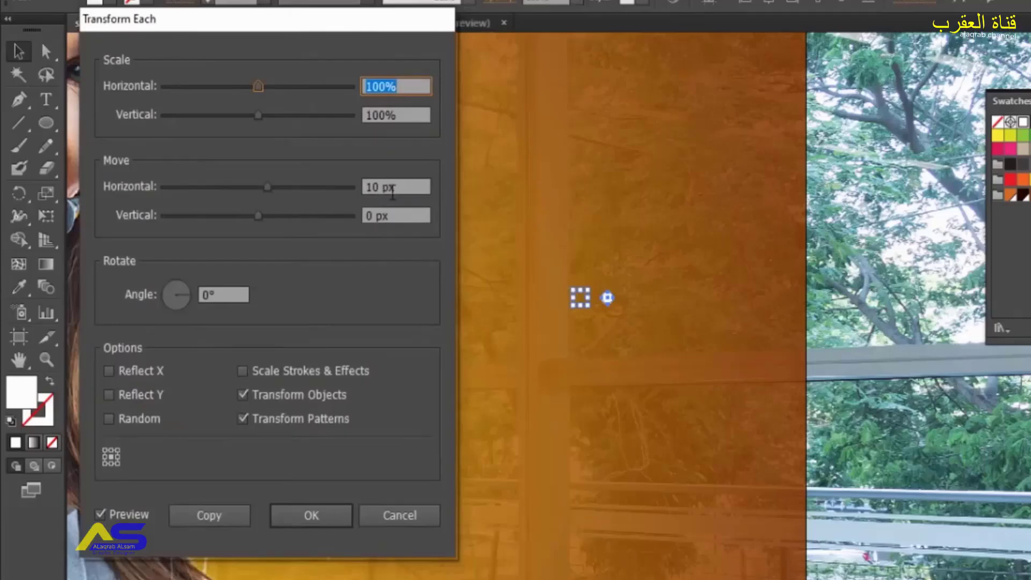
click(230, 513)
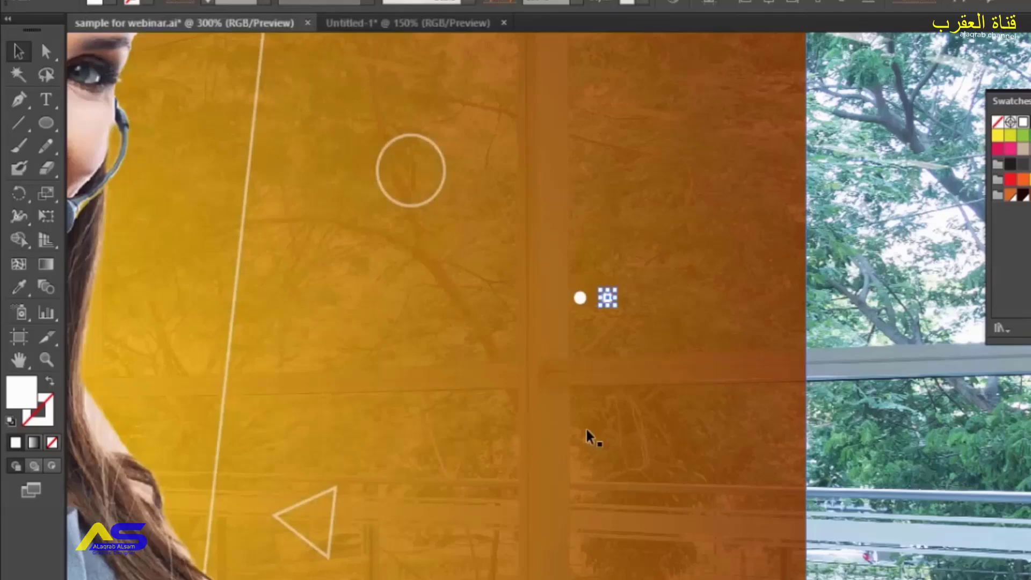
drag(587, 310, 582, 305)
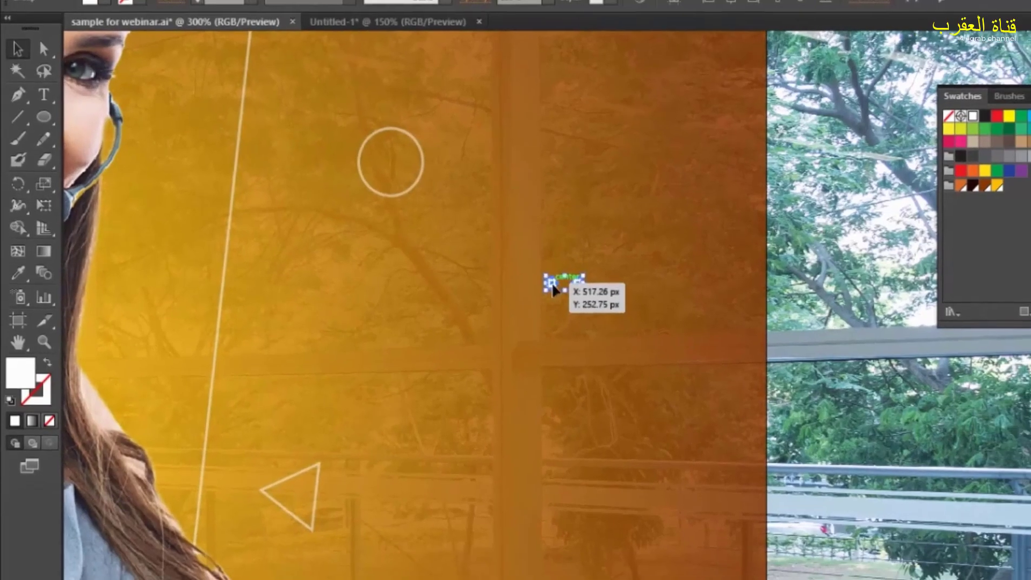
Copy the dot pair 0 px horizontally and 10 px down with Transform Each, repeating to make six rows
right_click(583, 305)
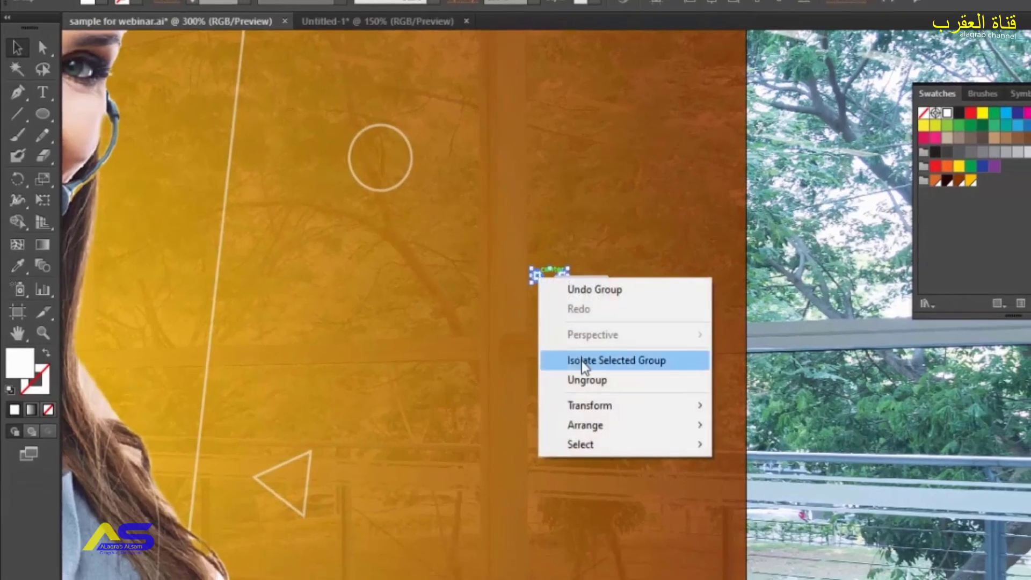
mouse_move(589, 405)
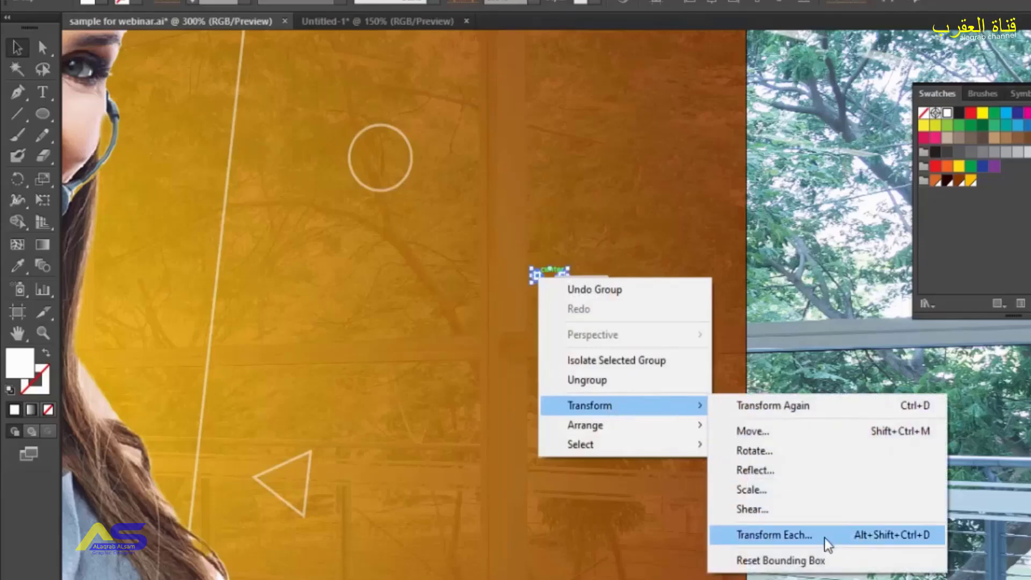
click(827, 544)
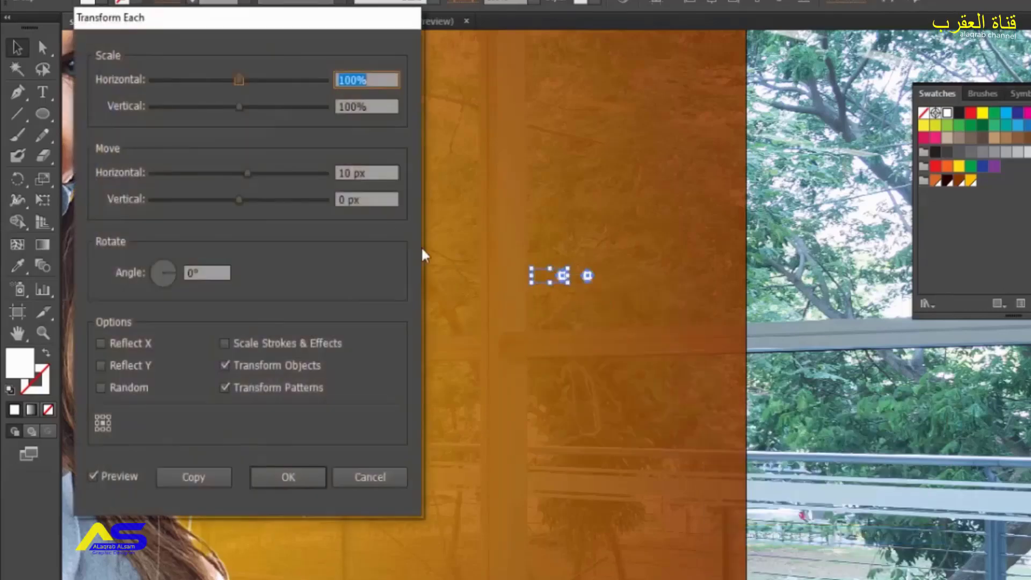
click(375, 173)
key(shift+Down)
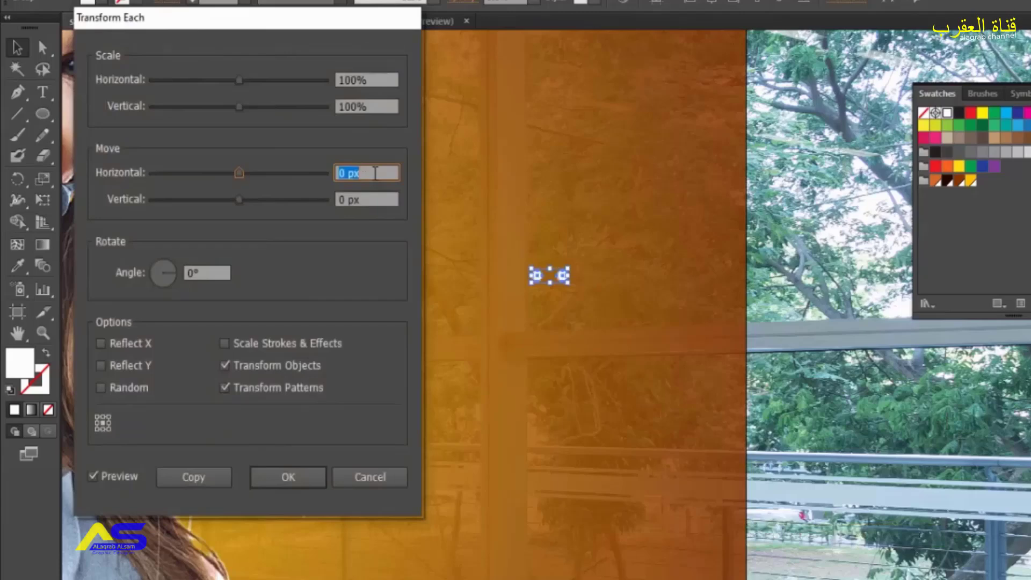
click(374, 199)
key(shift+Up)
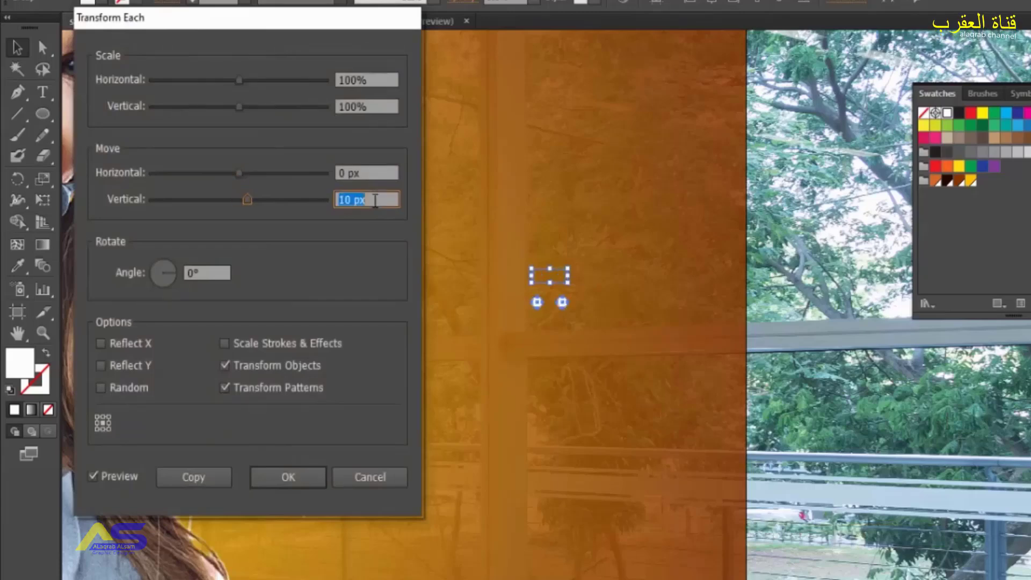
click(206, 479)
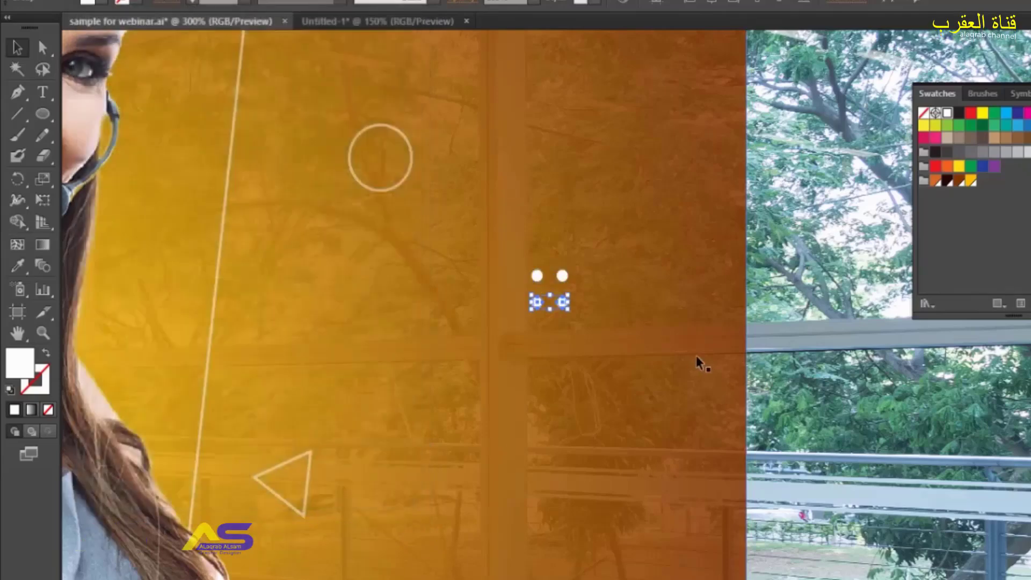
key(ctrl+d)
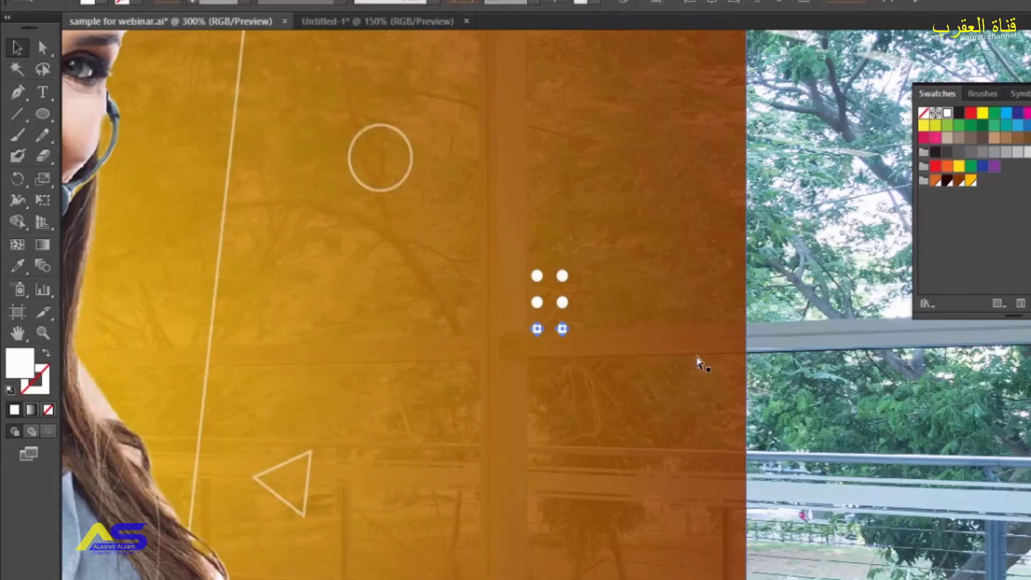
key(ctrl+d)
key(ctrl+d)
key(ctrl+d)
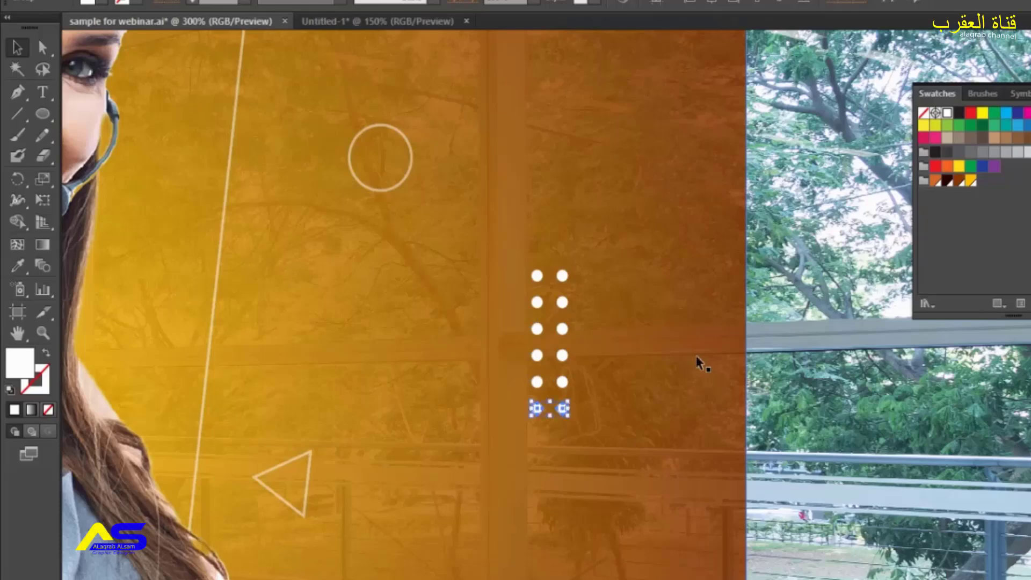
Select all six dot pairs and group them into one column
shift+click(562, 382)
shift+click(561, 355)
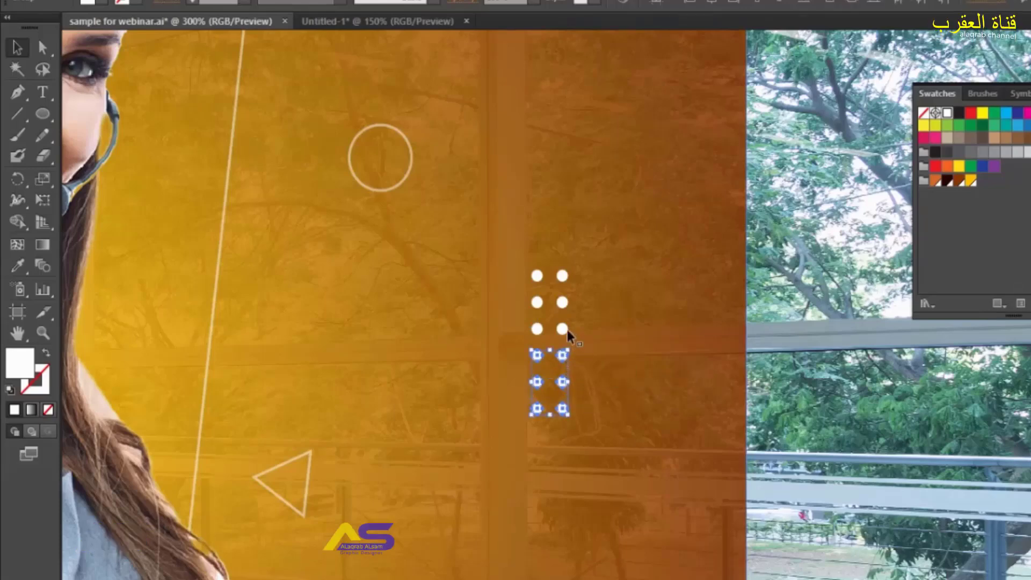
shift+click(562, 328)
shift+click(562, 302)
shift+click(562, 276)
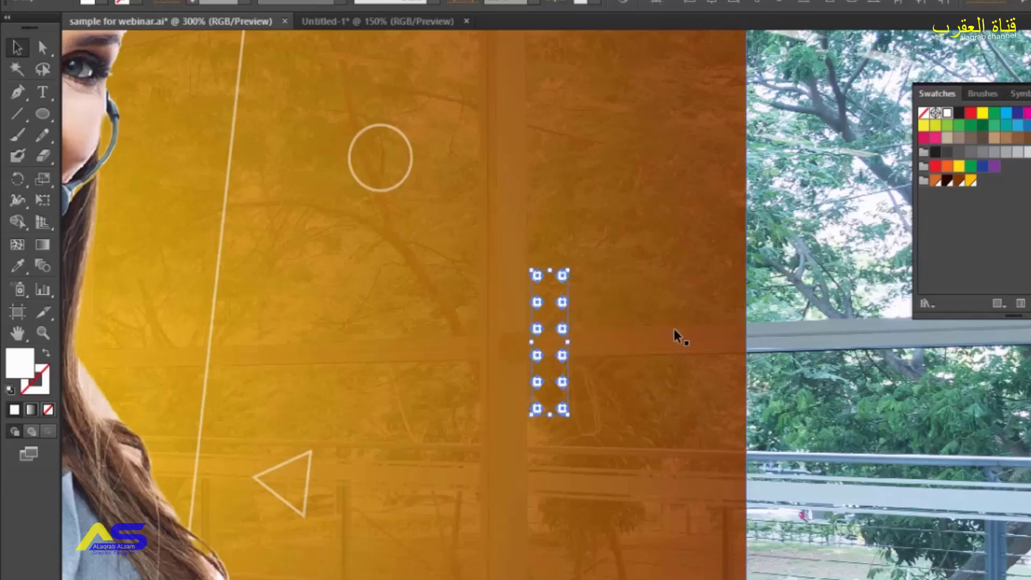
key(ctrl+g)
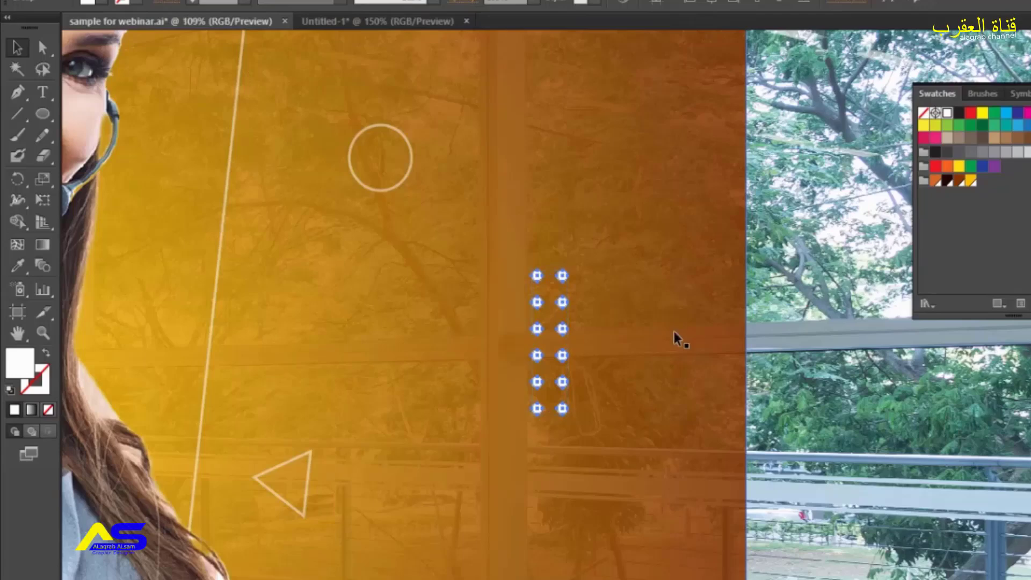
key(ctrl+0)
Move the dot grid to the poster's right edge and place a copy under the date on the left
mouse_move(787, 322)
mouse_down()
mouse_move(778, 310)
mouse_move(729, 347)
mouse_move(734, 355)
mouse_up()
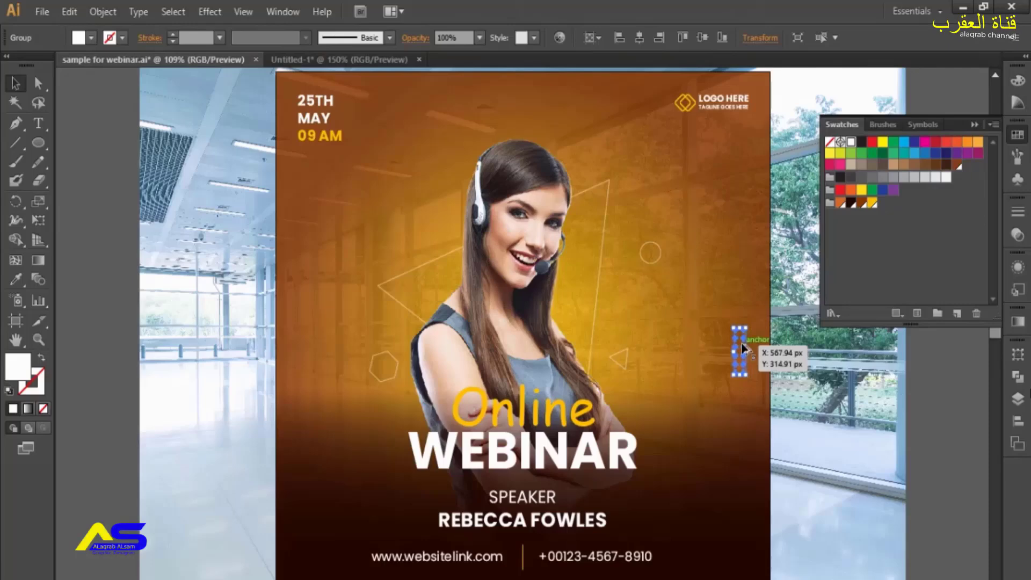
drag(741, 348, 314, 240)
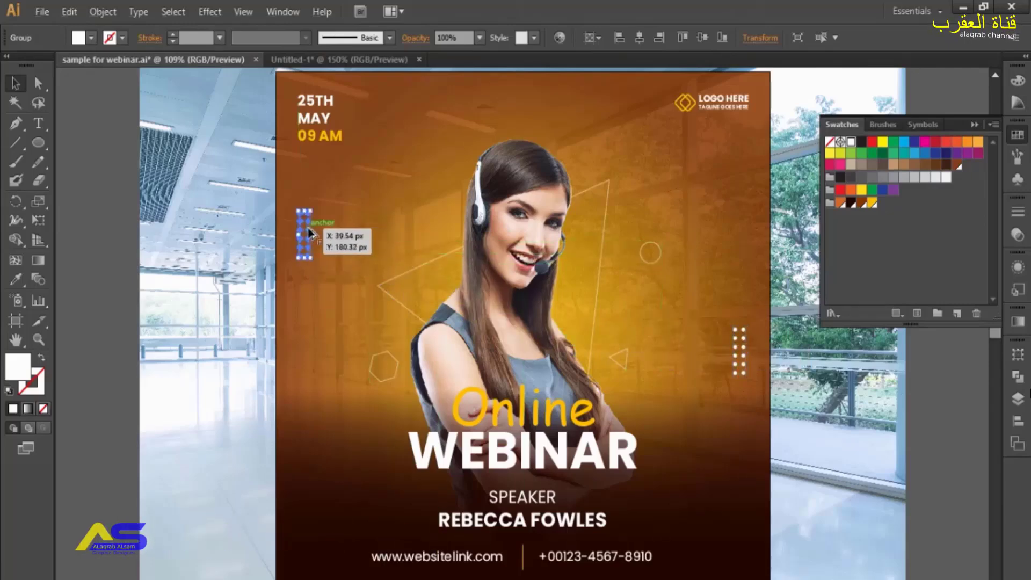
drag(315, 240, 307, 228)
click(89, 194)
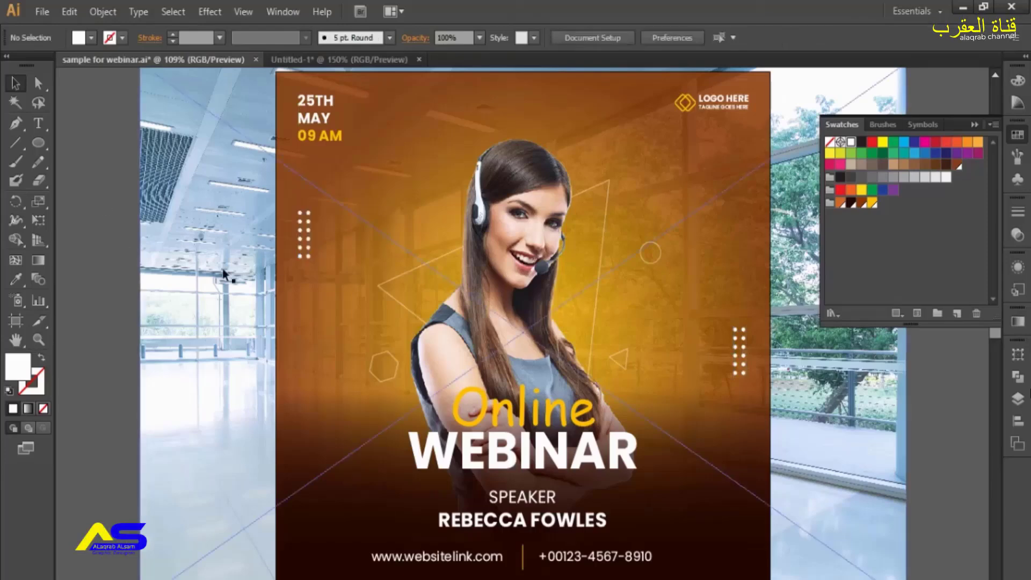
click(972, 126)
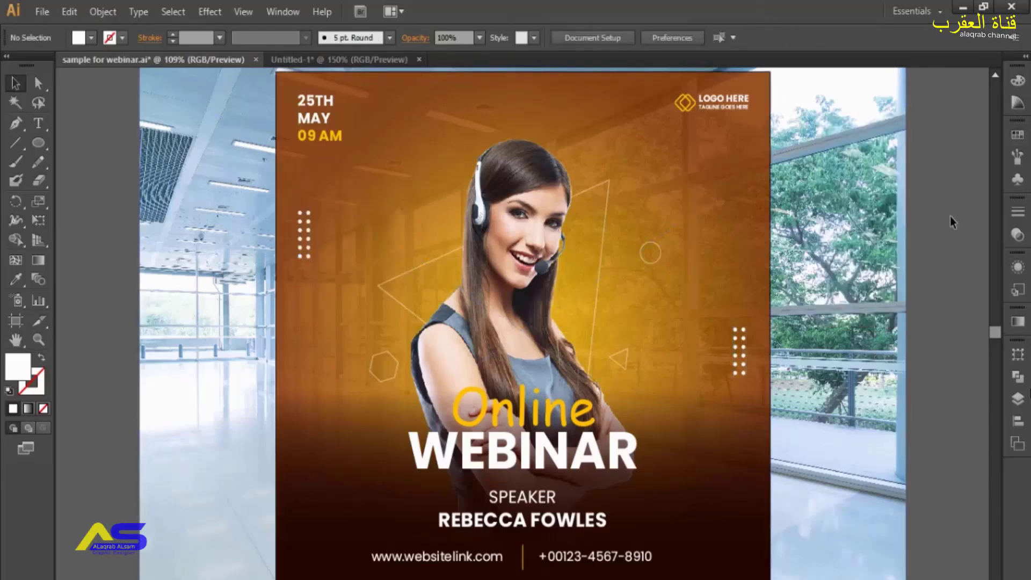
key(ctrl+minus)
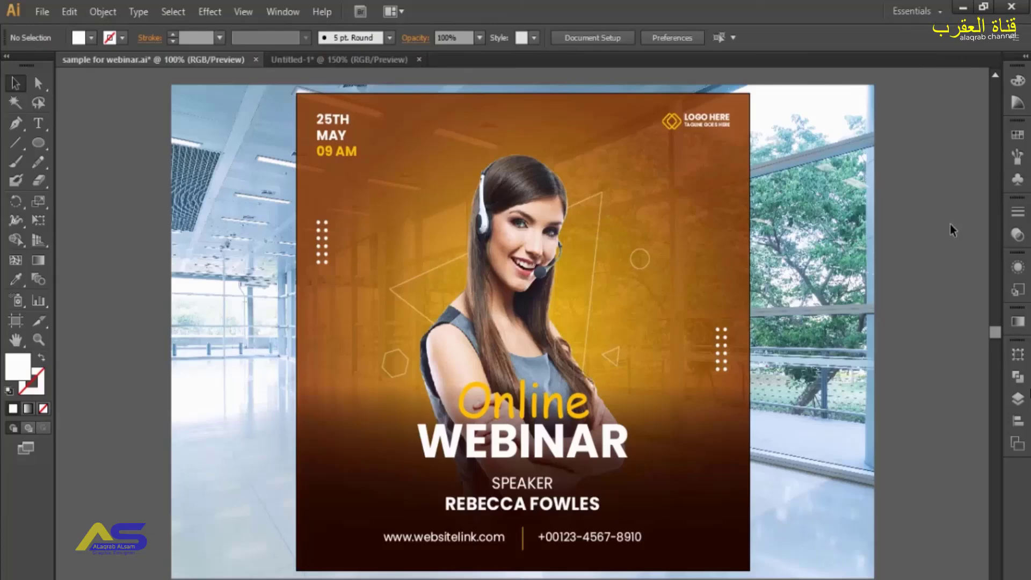
Unlock all objects and draw a rectangle covering the whole artboard
click(102, 11)
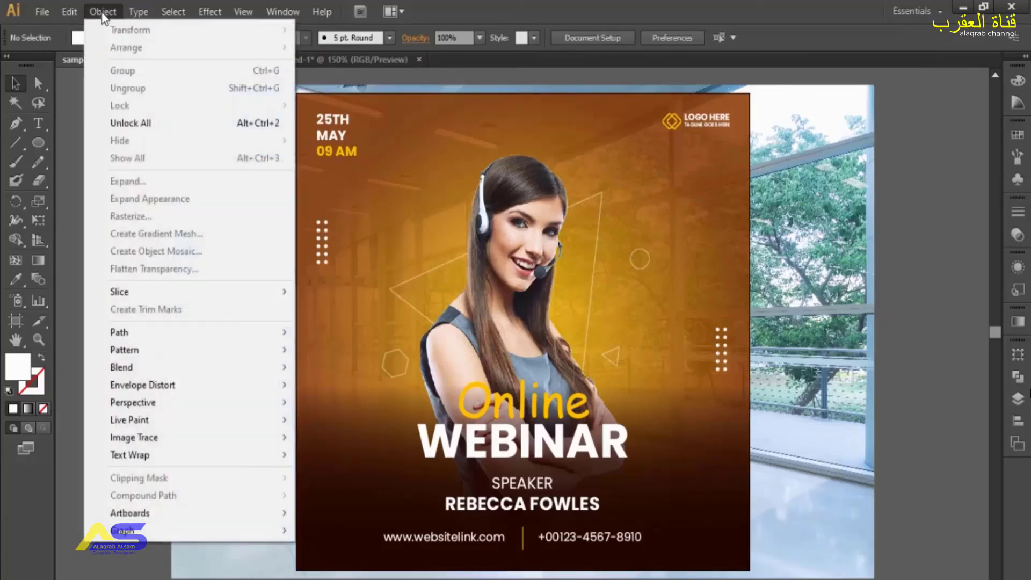
click(181, 128)
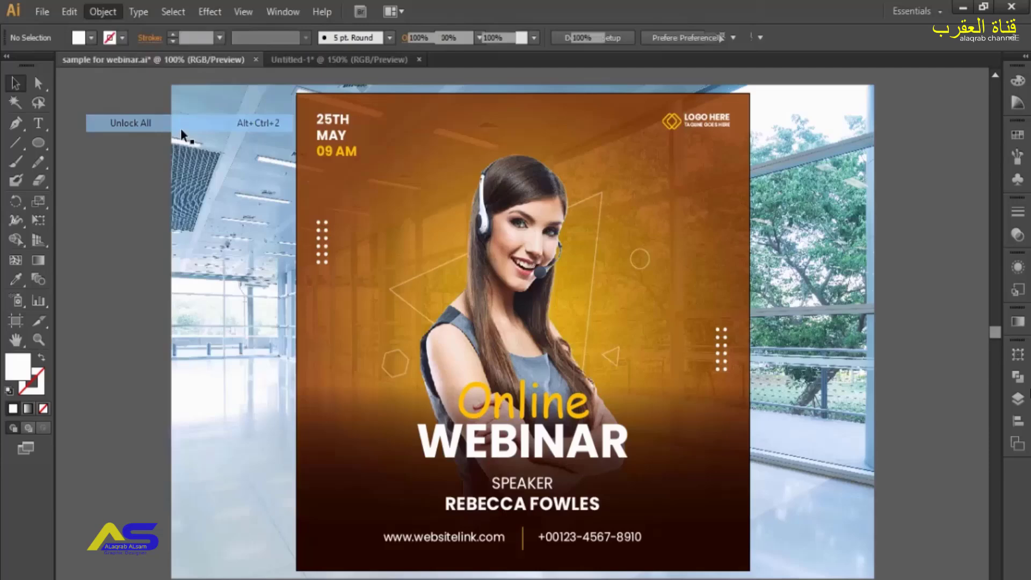
click(133, 201)
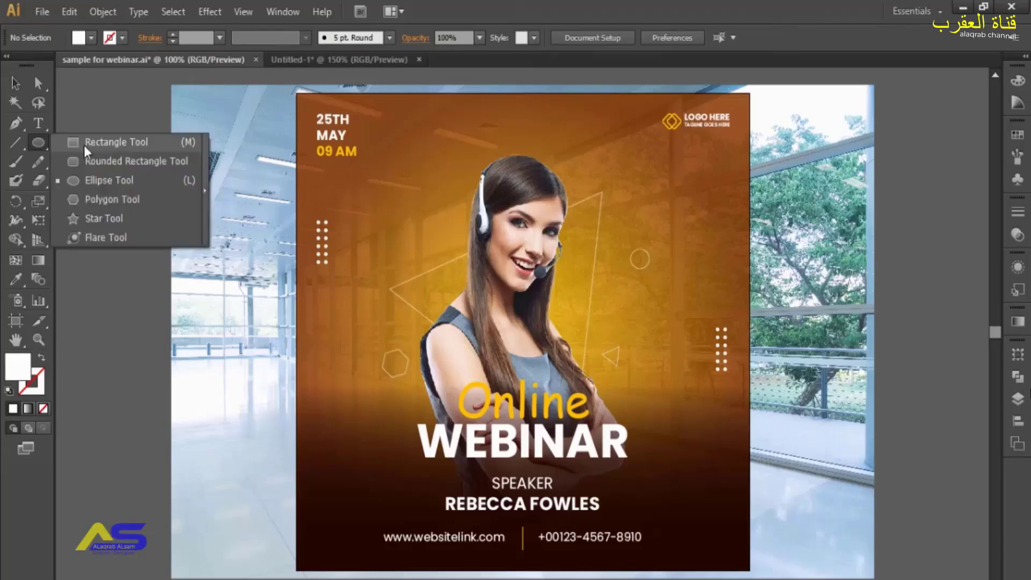
drag(34, 144, 84, 142)
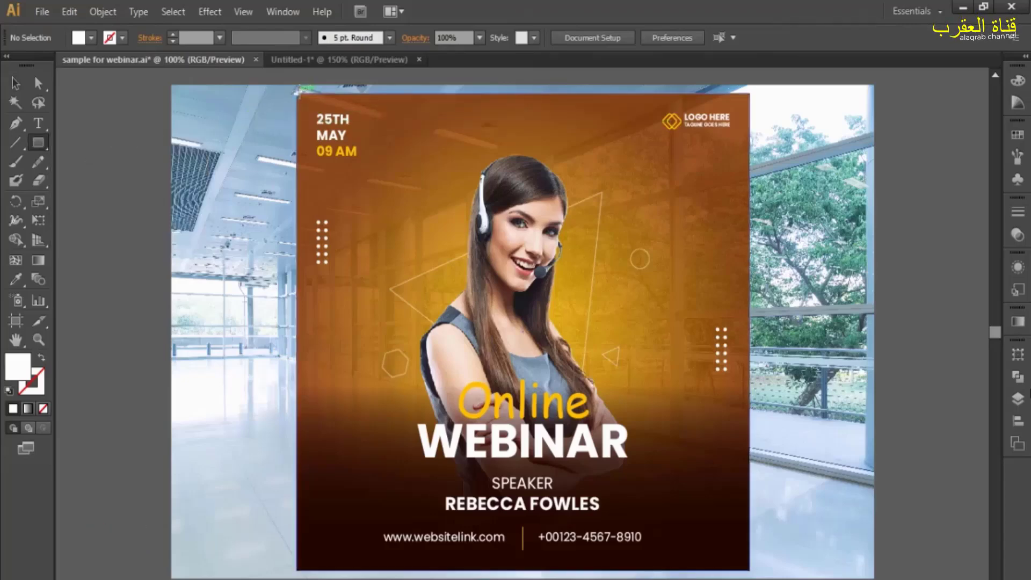
mouse_move(297, 89)
mouse_down()
mouse_move(699, 434)
mouse_move(752, 571)
mouse_up()
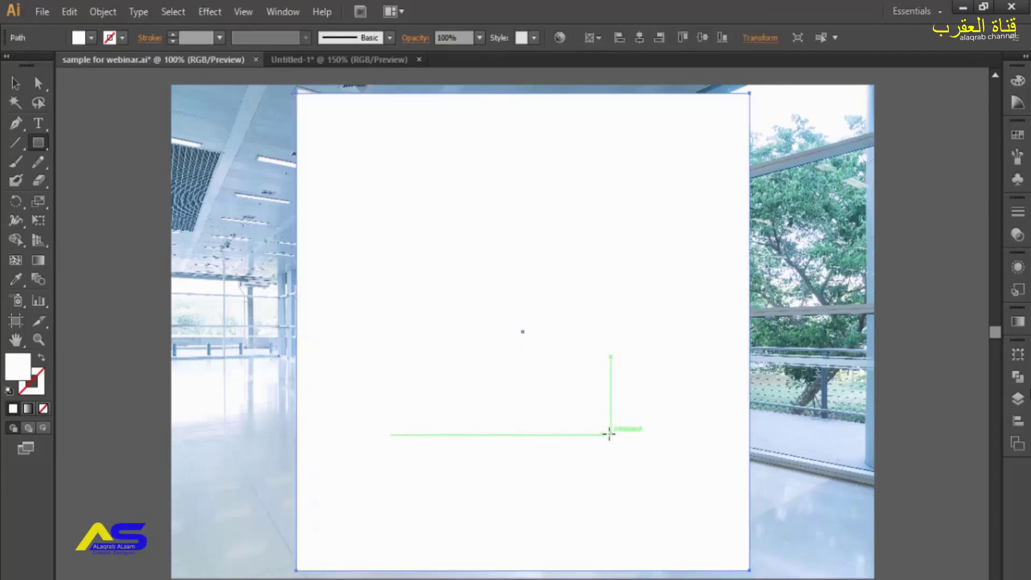
key(v)
Select everything and make a clipping mask from the artboard rectangle
click(207, 296)
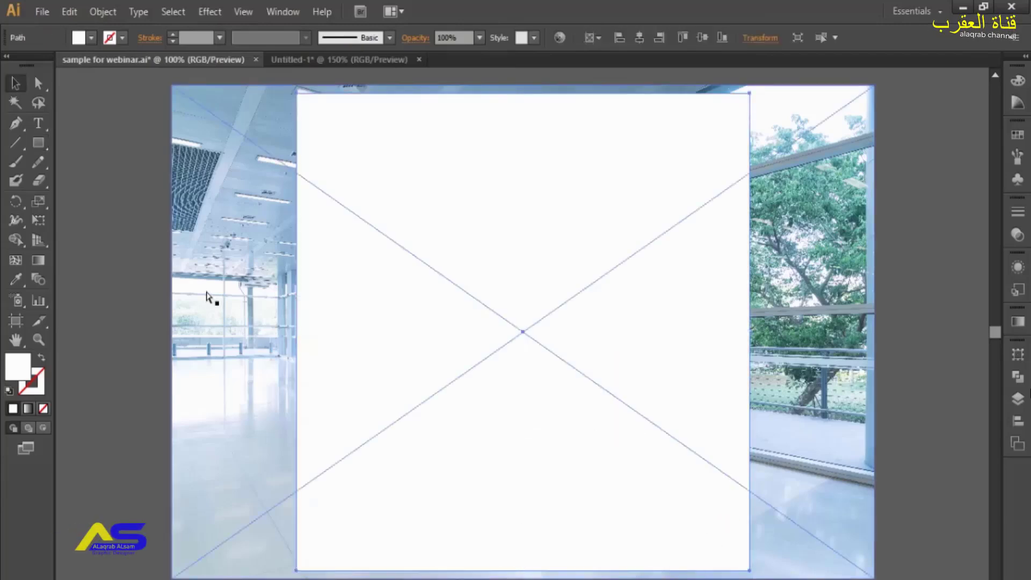
key(ctrl+a)
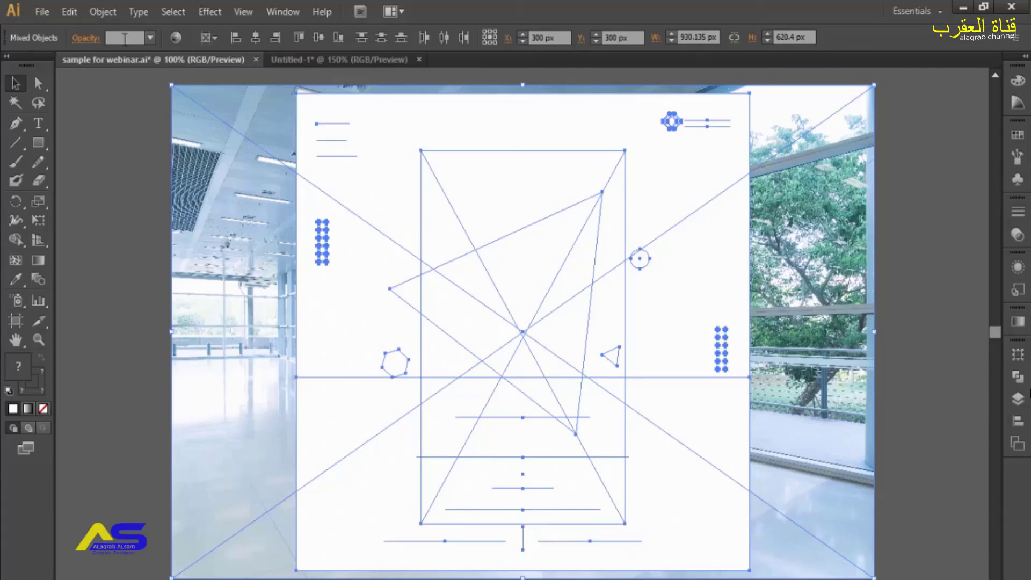
click(112, 13)
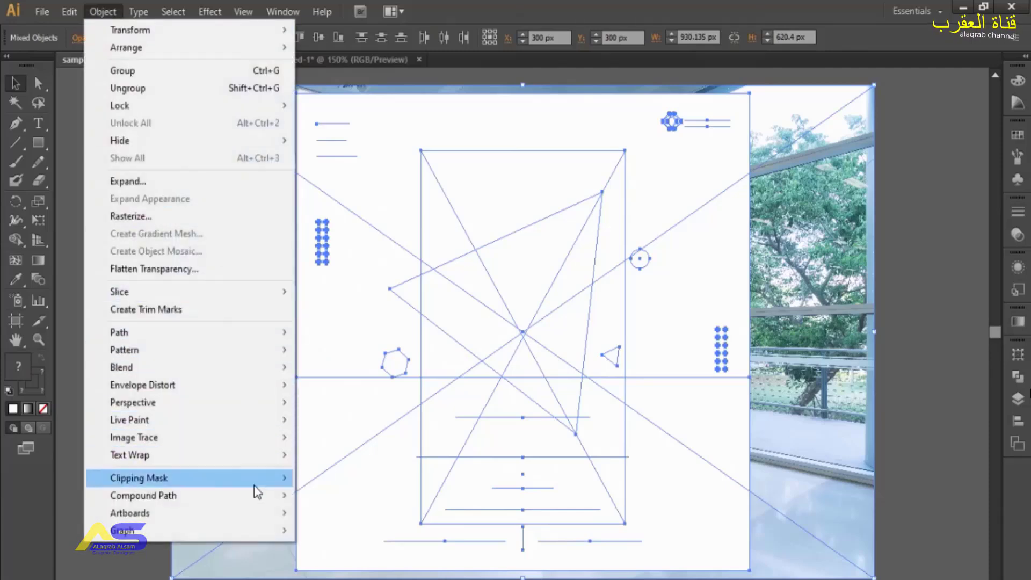
mouse_move(139, 478)
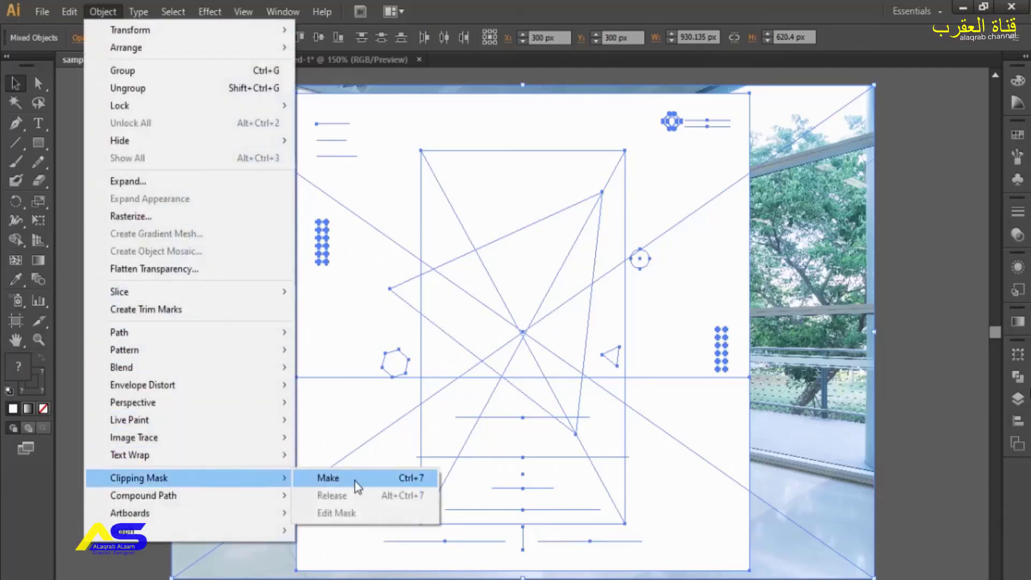
click(356, 486)
click(894, 294)
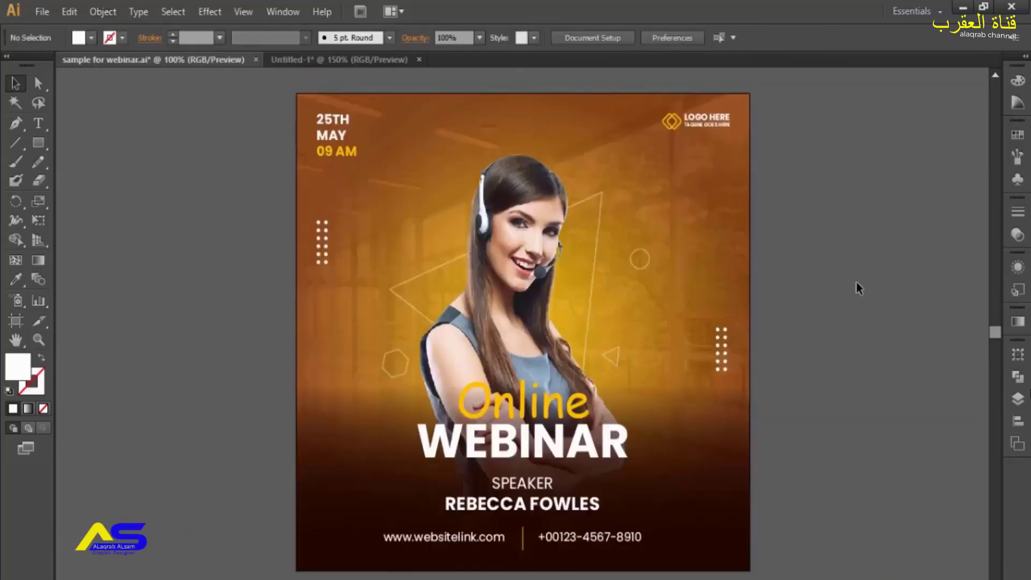